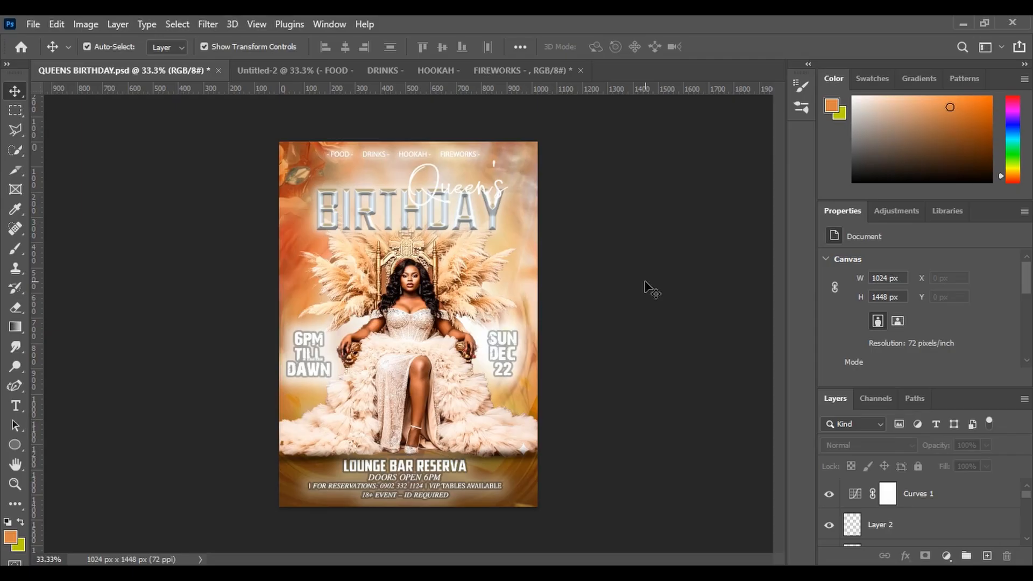
# Create a white 1024 x 1448 px document at 72 ppi and place it directly after QUEENS BIRTHDAY.psd among the open documents.
pyautogui.press('ctrl')
pyautogui.hotkey('ctrl', 'n')
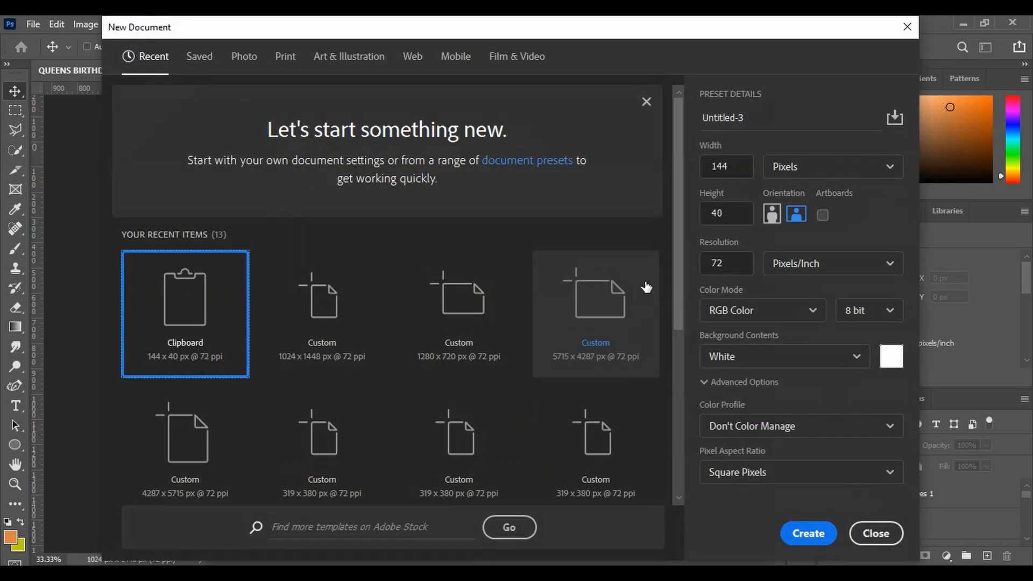
pyautogui.click(316, 314)
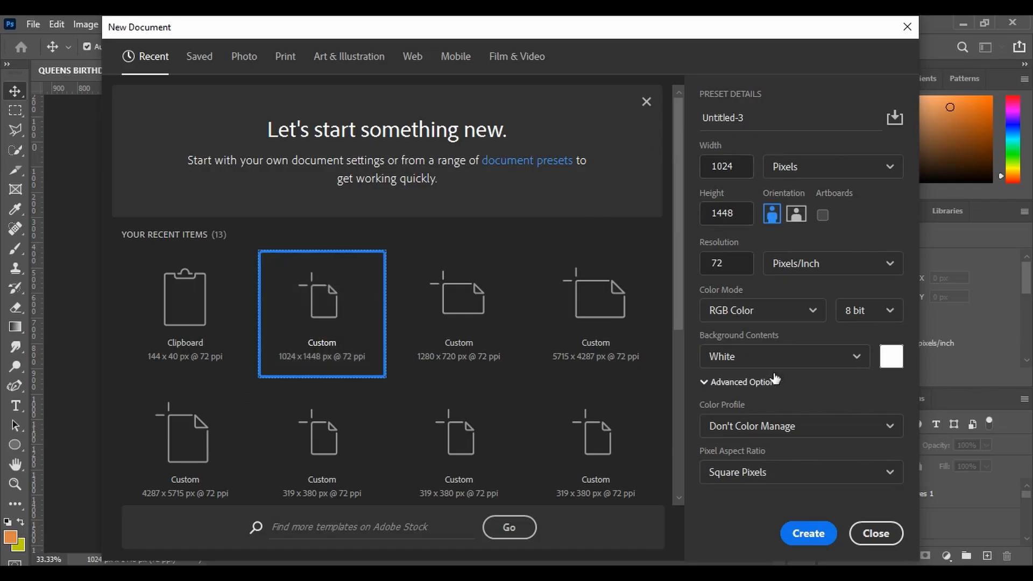
pyautogui.click(807, 533)
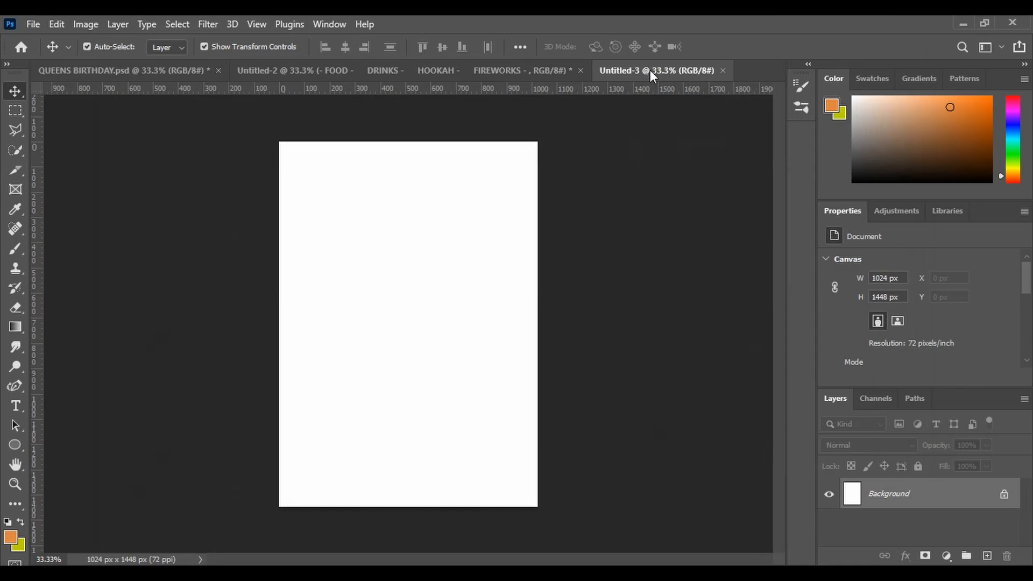
pyautogui.moveTo(650, 70); pyautogui.dragTo(250, 75)
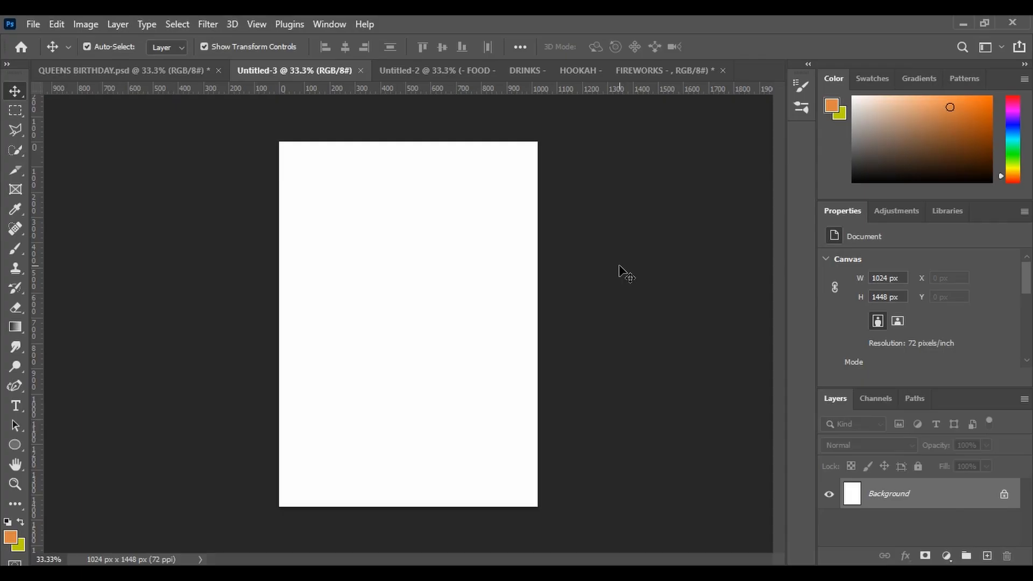
# Copy the floral background download (6) from Untitled-2 into Untitled-3 and position it to cover the canvas, at about X -26 px, Y 0 px.
pyautogui.click(596, 67)
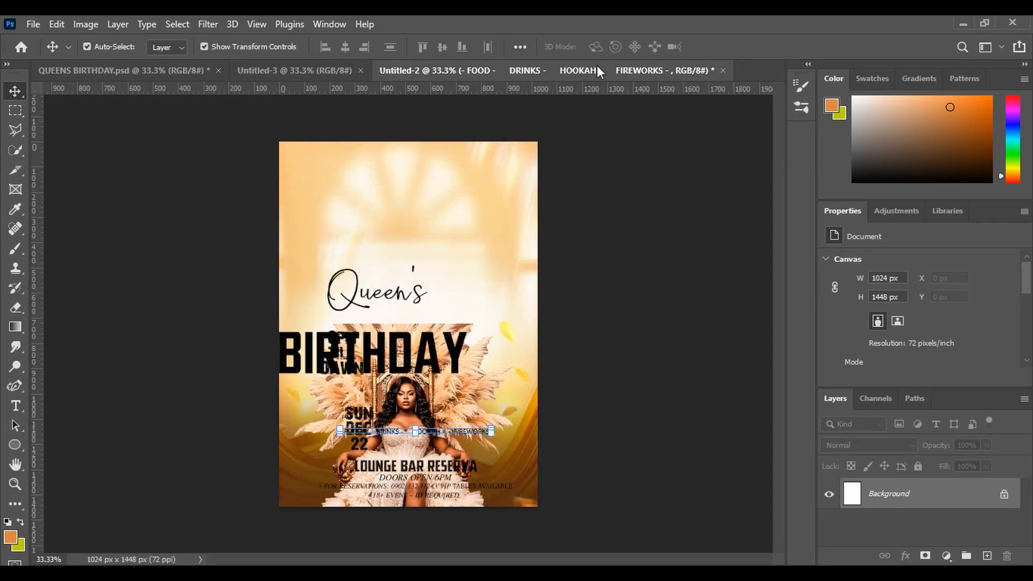
pyautogui.moveTo(498, 215); pyautogui.dragTo(461, 251)
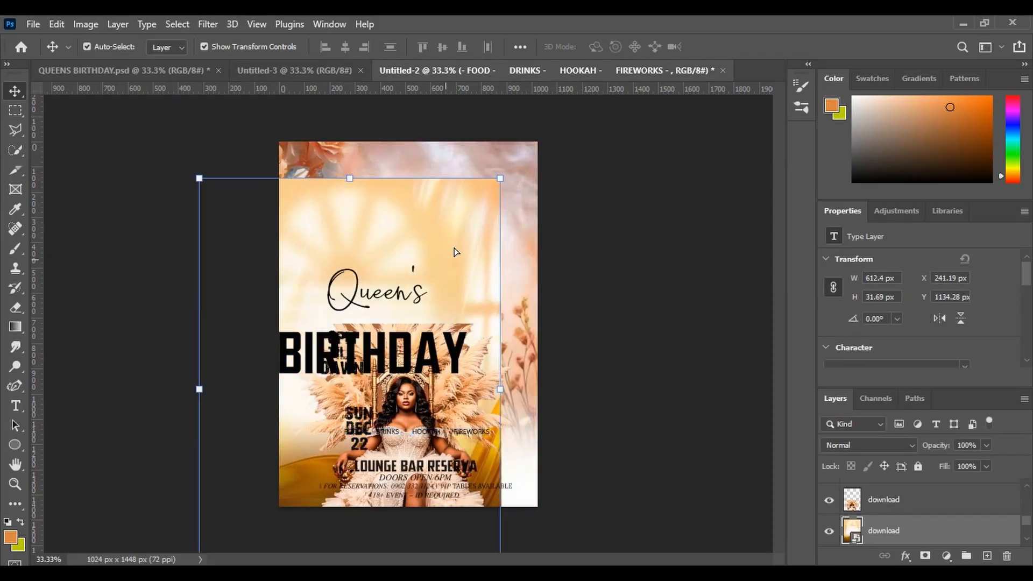
pyautogui.moveTo(530, 163); pyautogui.dragTo(511, 177)
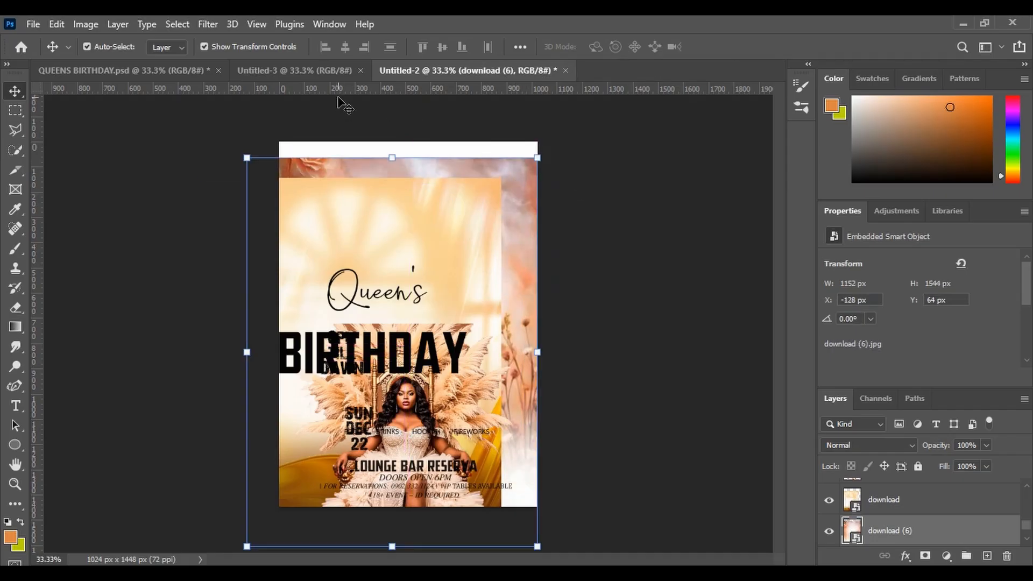
pyautogui.moveTo(464, 257); pyautogui.dragTo(491, 348)
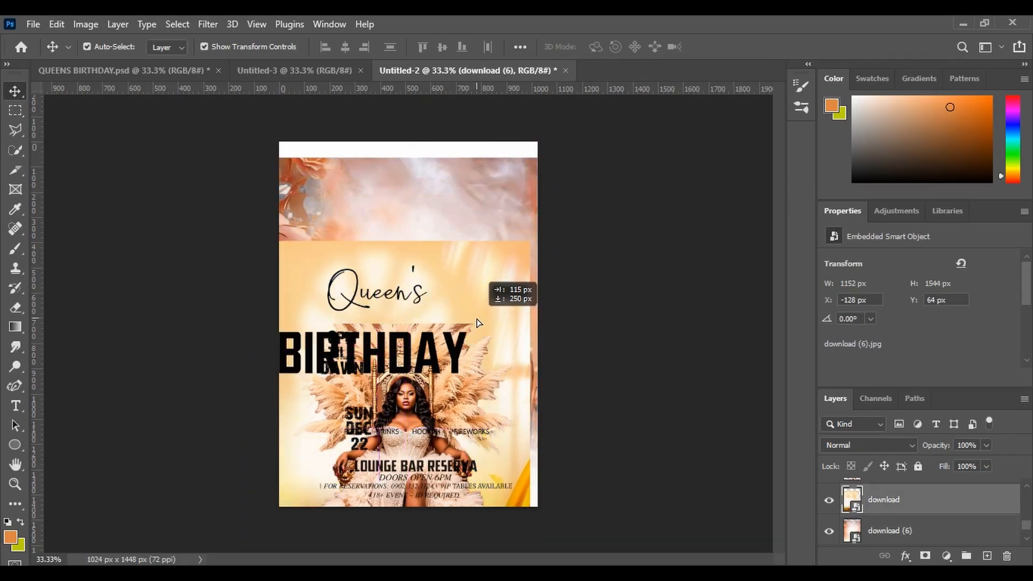
pyautogui.click(447, 208)
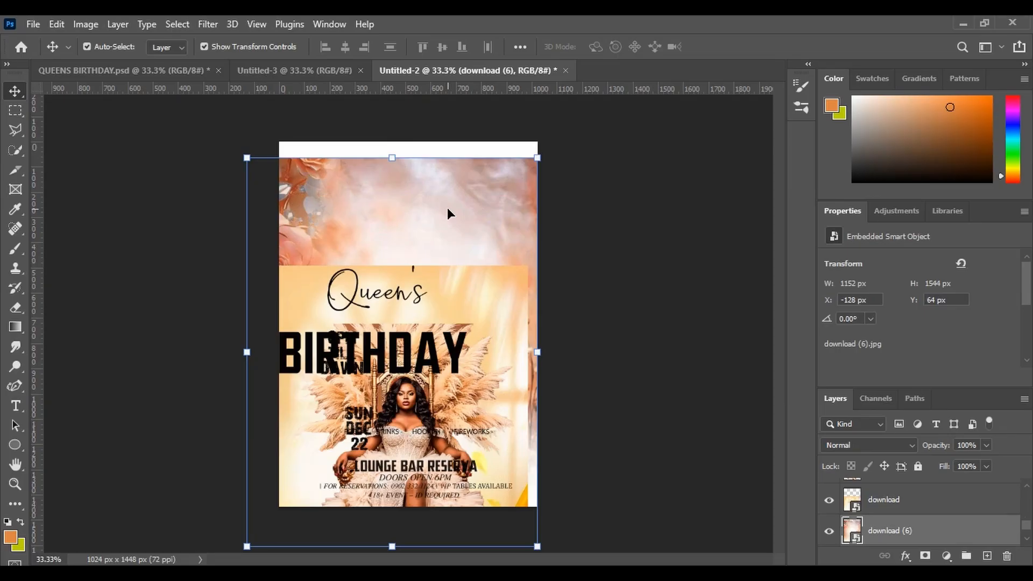
pyautogui.moveTo(447, 207); pyautogui.dragTo(317, 69)
pyautogui.moveTo(403, 187); pyautogui.dragTo(418, 341)
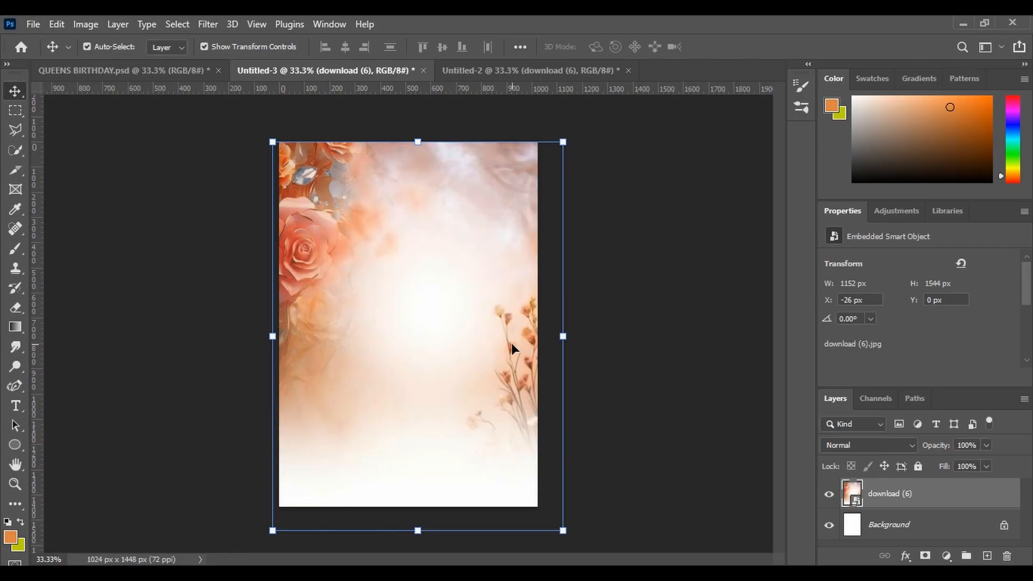
# Convert the floral background layer download (6) to a smart object.
pyautogui.rightClick(909, 493)
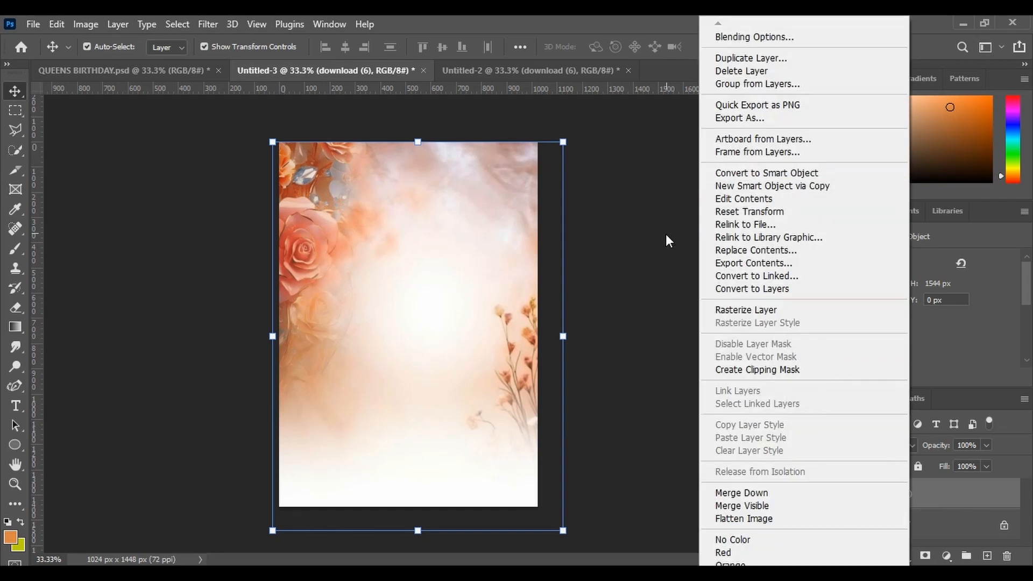
pyautogui.click(648, 265)
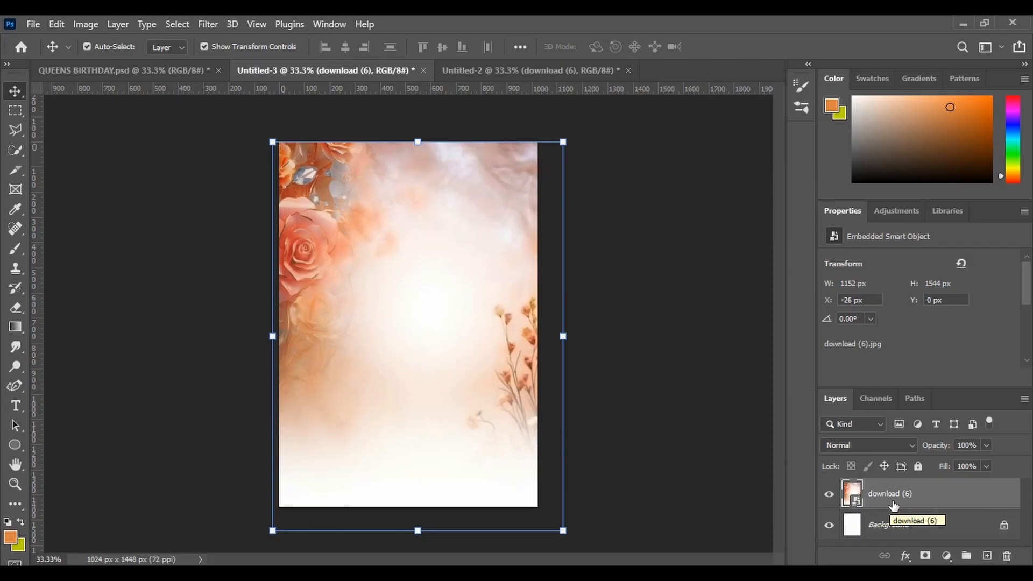
pyautogui.rightClick(941, 491)
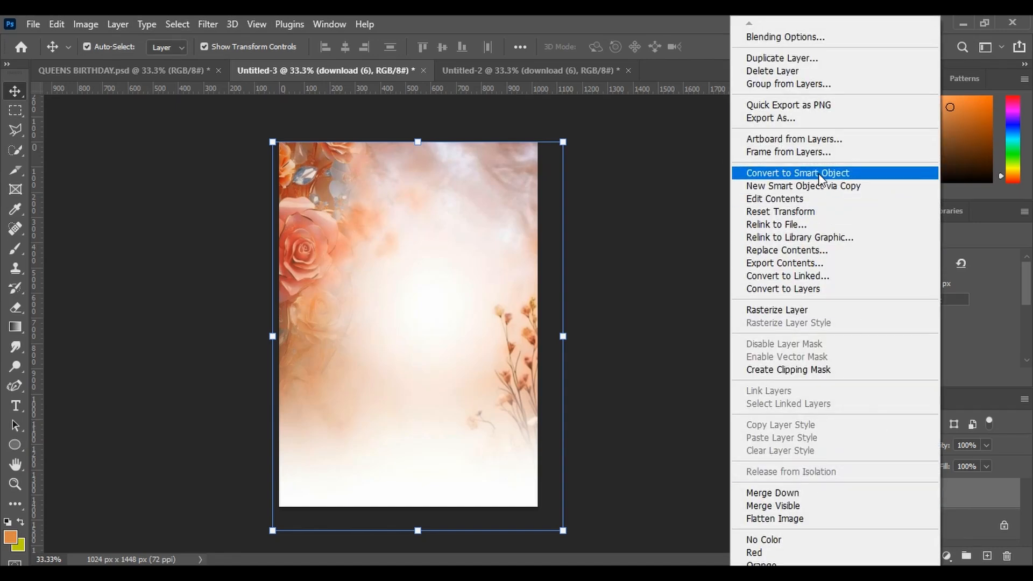
pyautogui.click(812, 178)
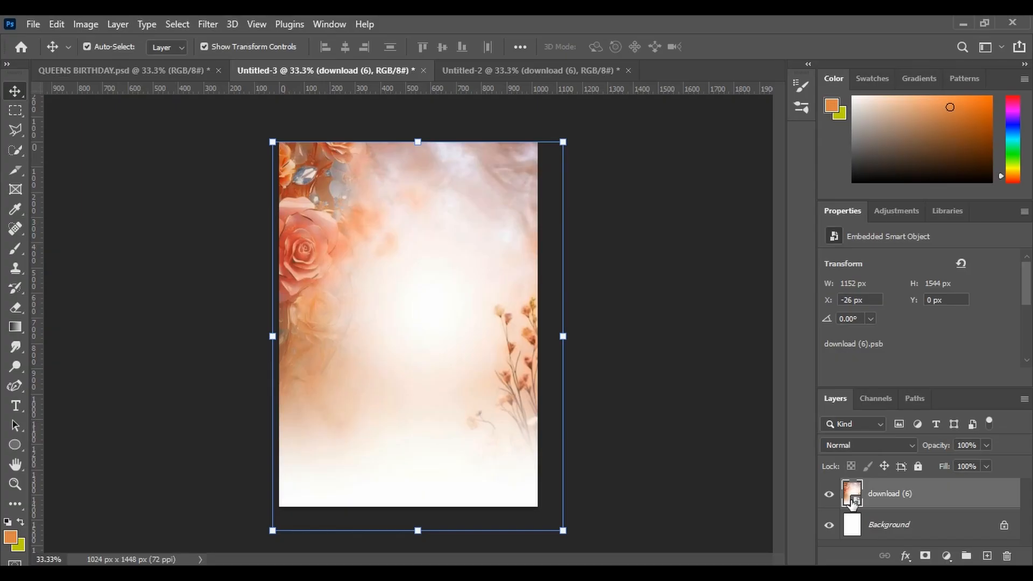
# Apply a Radial Blur smart filter to the floral background with amount 10, Spin method and Good quality.
pyautogui.click(208, 24)
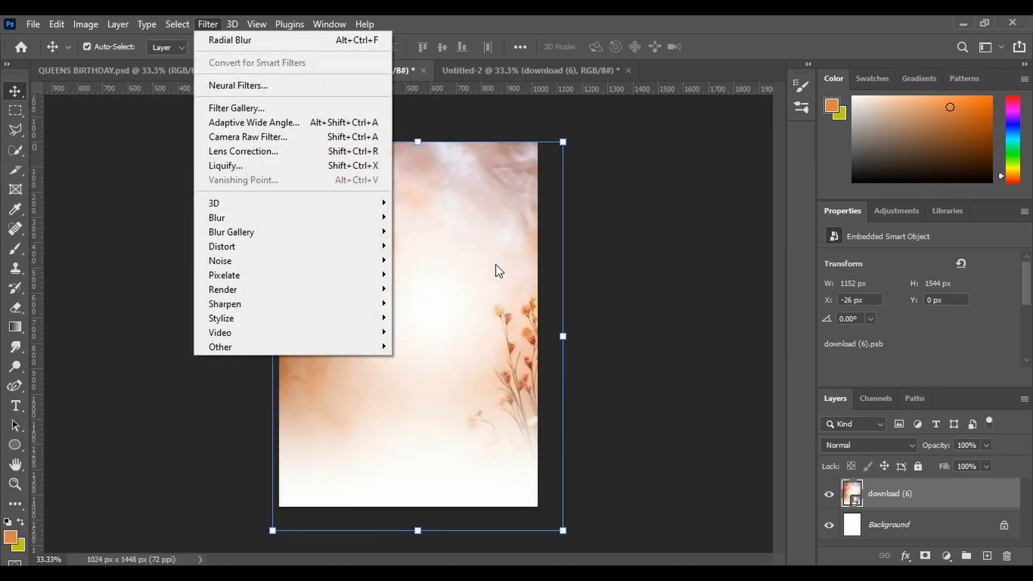
pyautogui.click(468, 254)
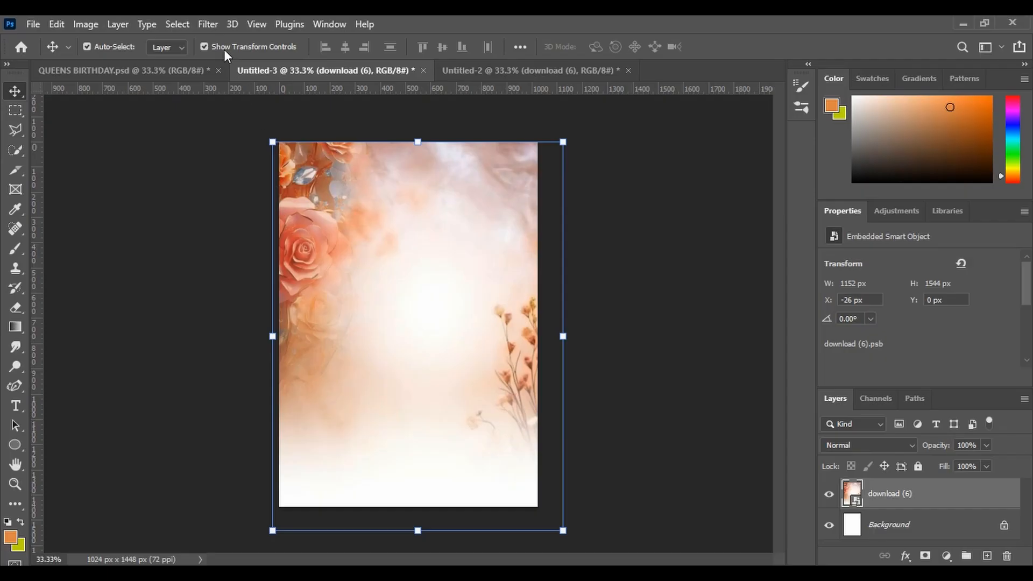
pyautogui.click(207, 22)
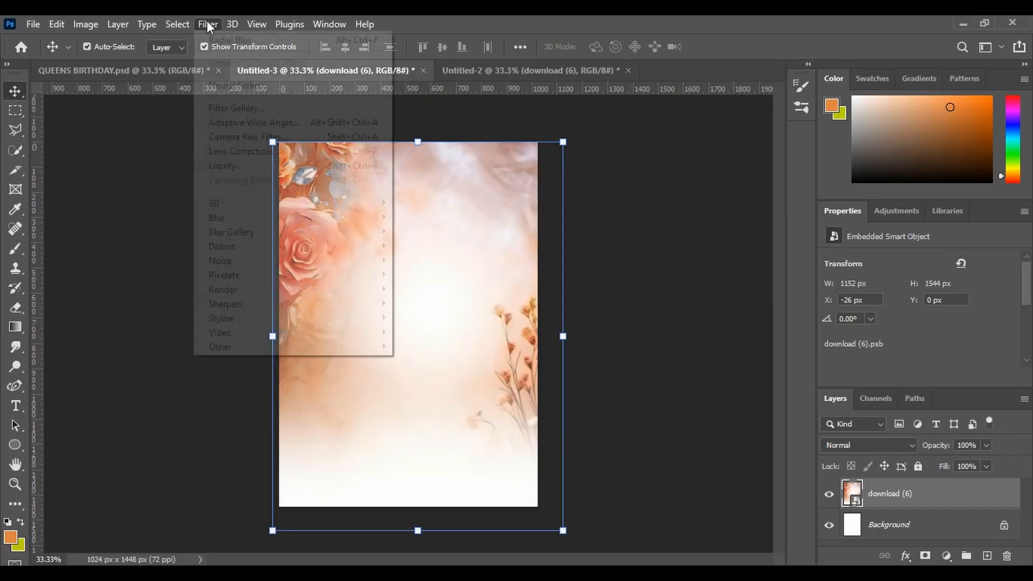
pyautogui.moveTo(274, 226)
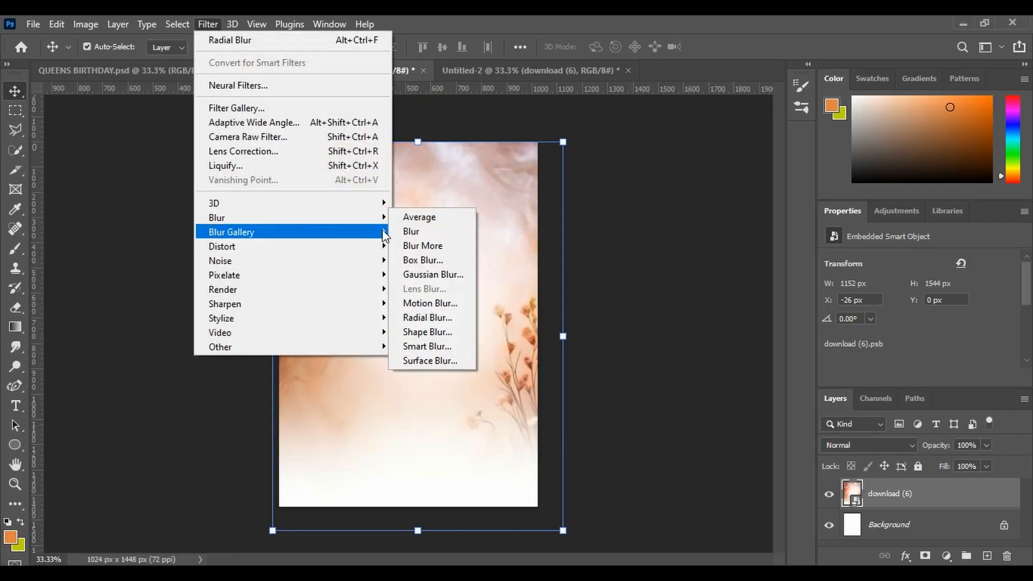
pyautogui.click(430, 316)
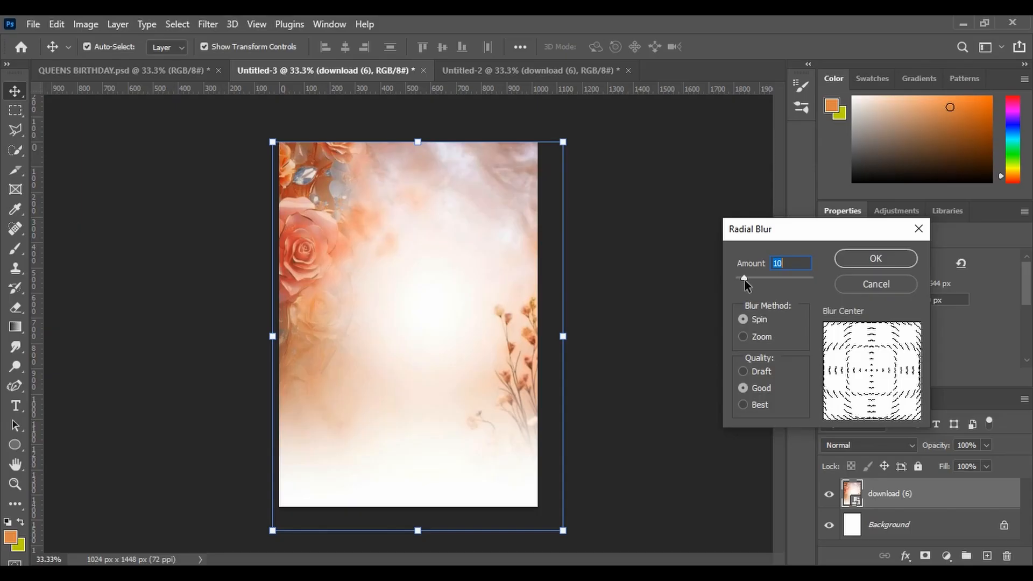
pyautogui.click(890, 261)
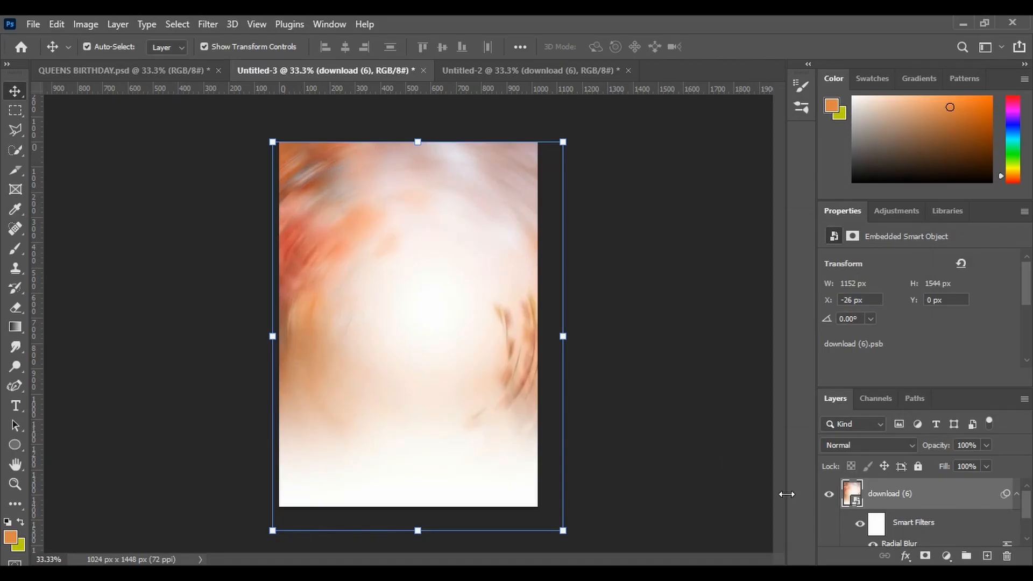
# Invert the Radial Blur filter mask to black and paint it white with a 1100 px brush to blur the rose and the twigs.
pyautogui.click(876, 524)
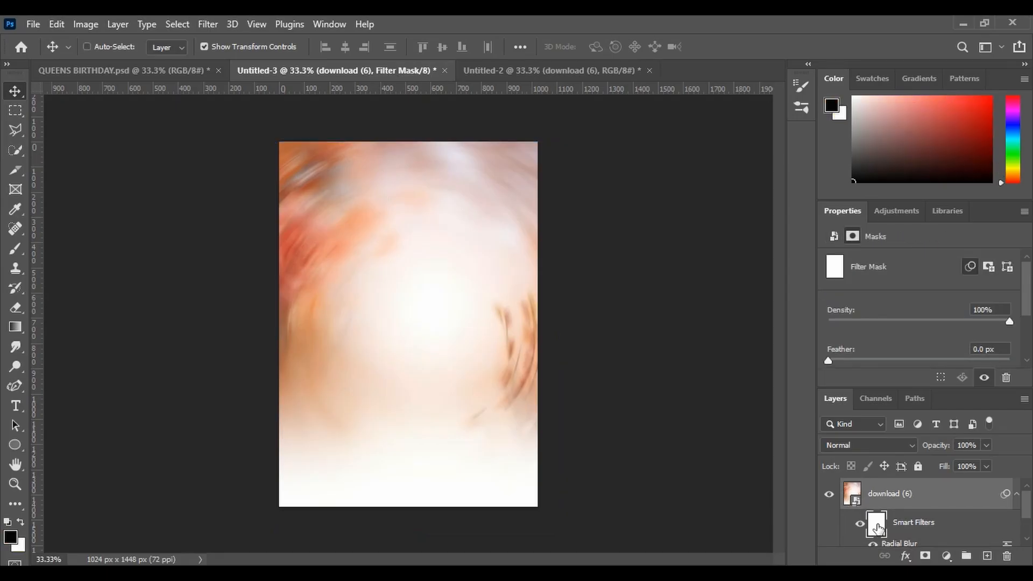
pyautogui.hotkey('ctrl', 'i')
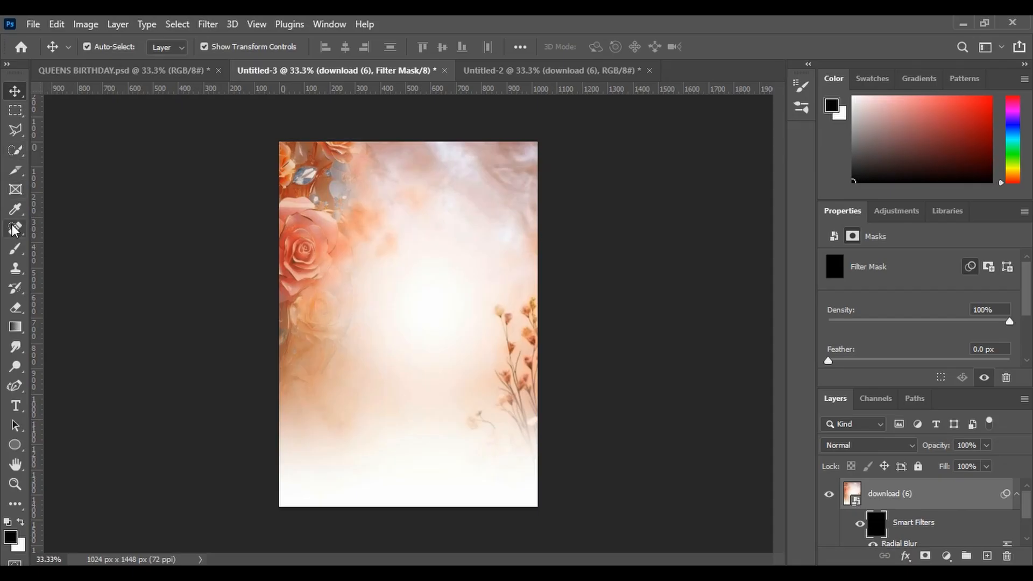
pyautogui.click(16, 249)
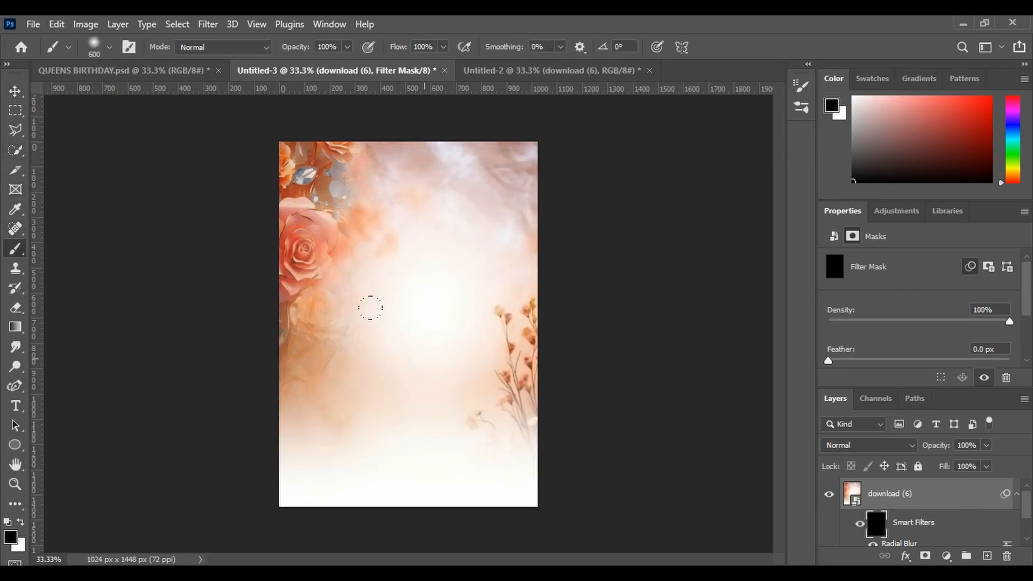
pyautogui.press(']')
pyautogui.press(']')
pyautogui.press(']')
pyautogui.press(']')
pyautogui.press(']')
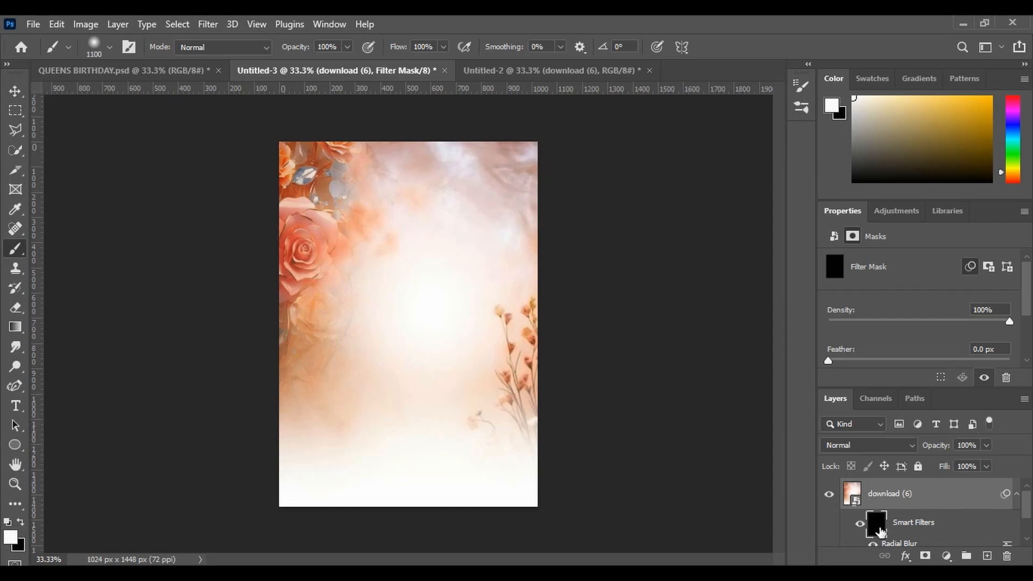
pyautogui.moveTo(330, 326); pyautogui.dragTo(353, 313)
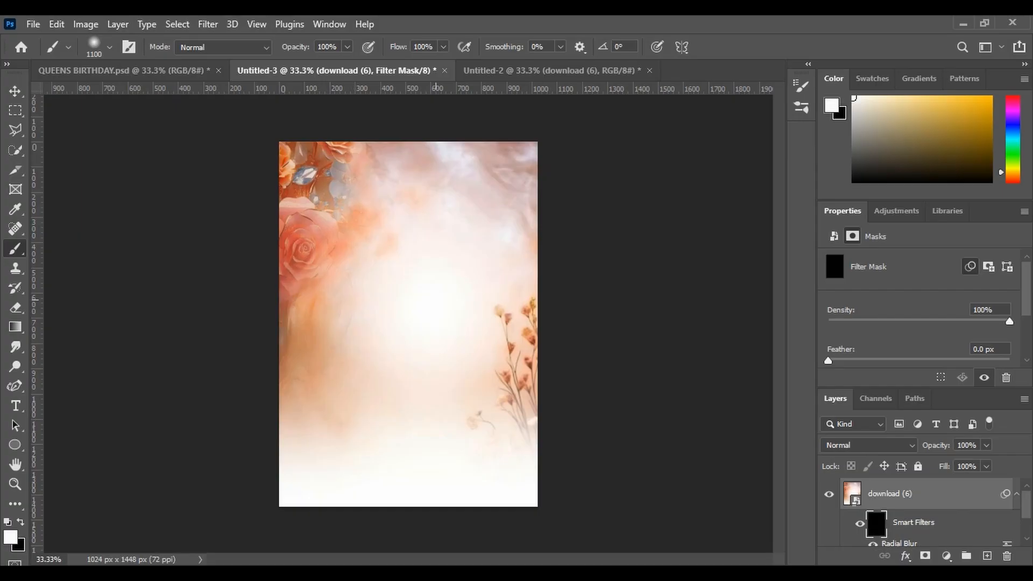
pyautogui.moveTo(435, 299); pyautogui.dragTo(450, 342)
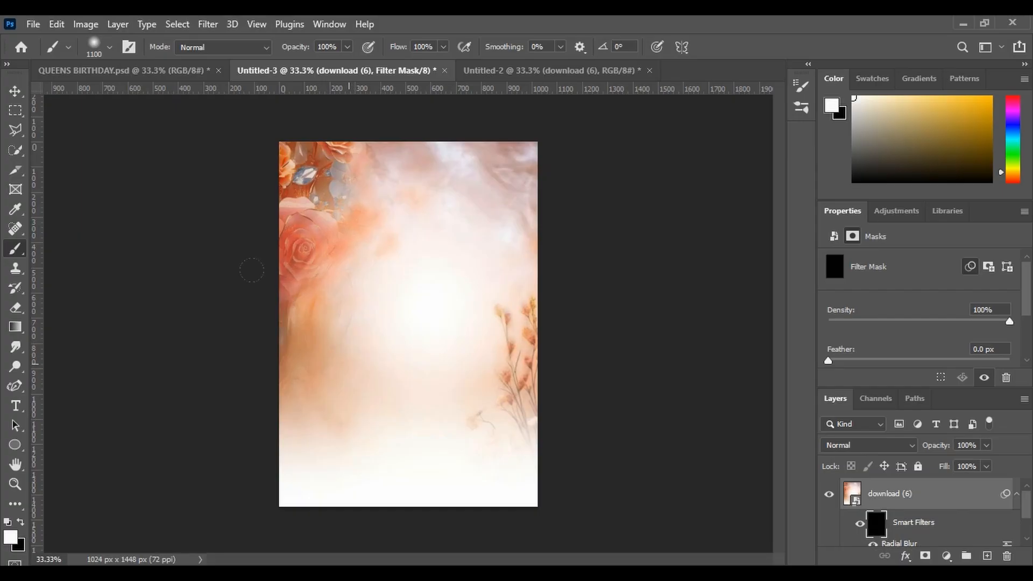
pyautogui.moveTo(251, 270); pyautogui.dragTo(415, 365)
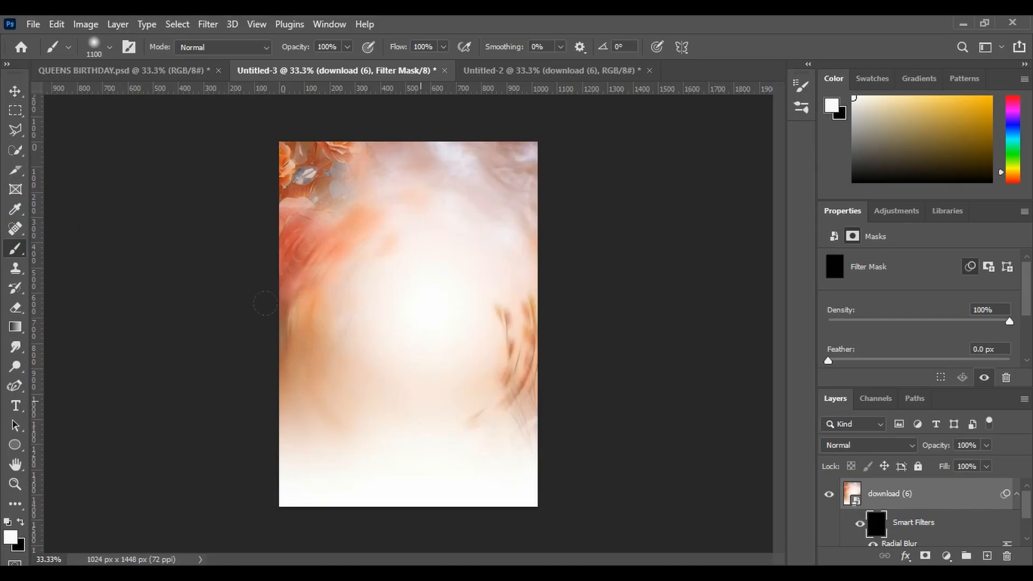
pyautogui.hotkey('ctrl', 'i')
# Delete the floral background layer download (6) from the Untitled-2 document.
pyautogui.click(16, 91)
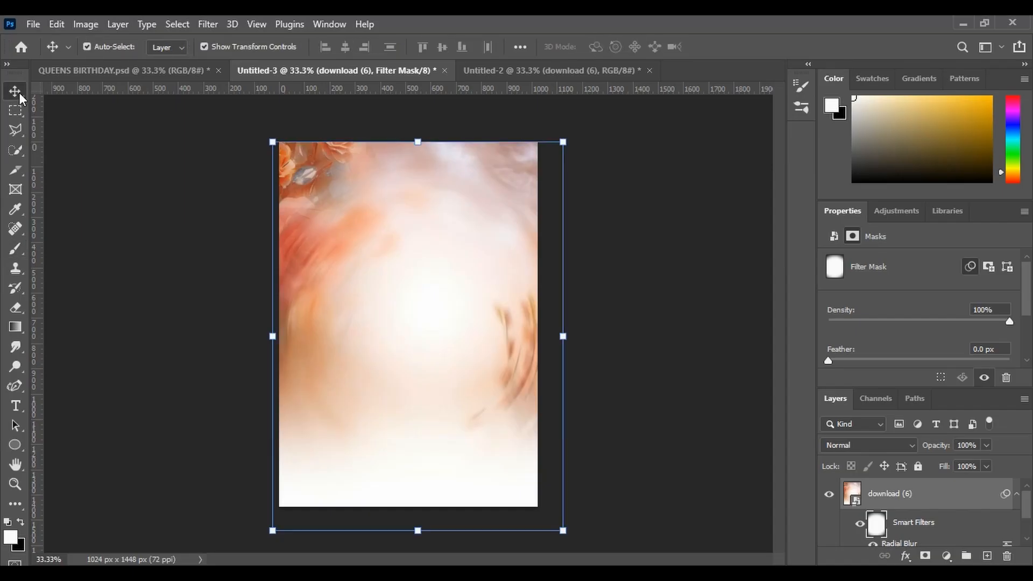
pyautogui.click(519, 72)
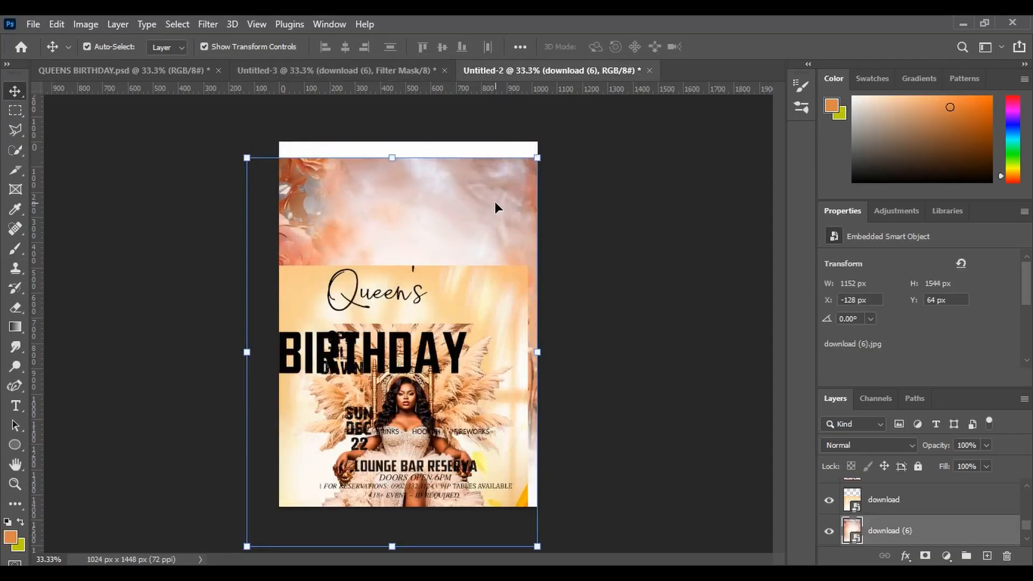
pyautogui.press('Delete')
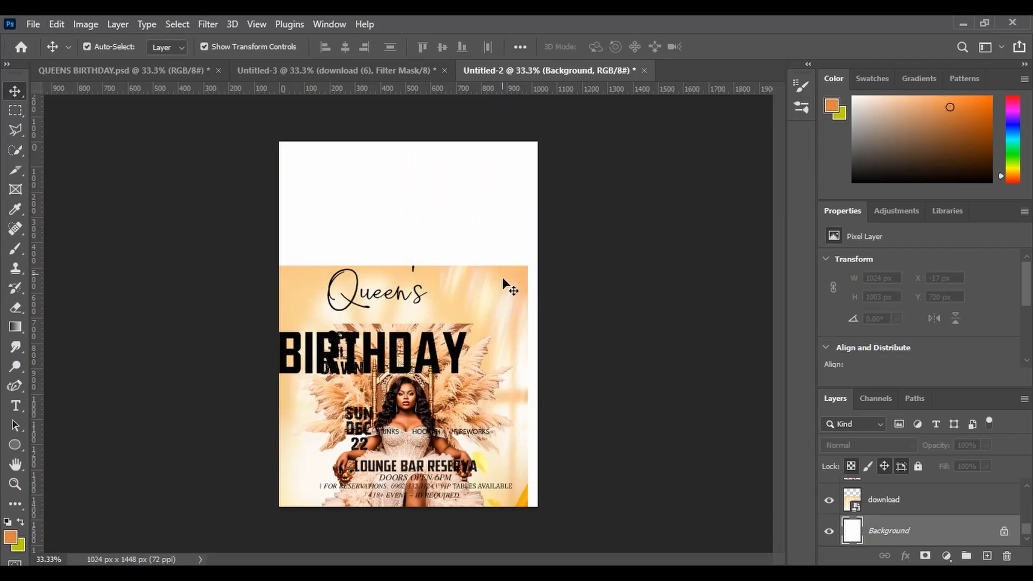
# Copy the golden window background from Untitled-2 into Untitled-3, position it to cover the canvas, and set its blend mode to Multiply.
pyautogui.moveTo(505, 290); pyautogui.dragTo(348, 73)
pyautogui.moveTo(450, 179); pyautogui.dragTo(429, 324)
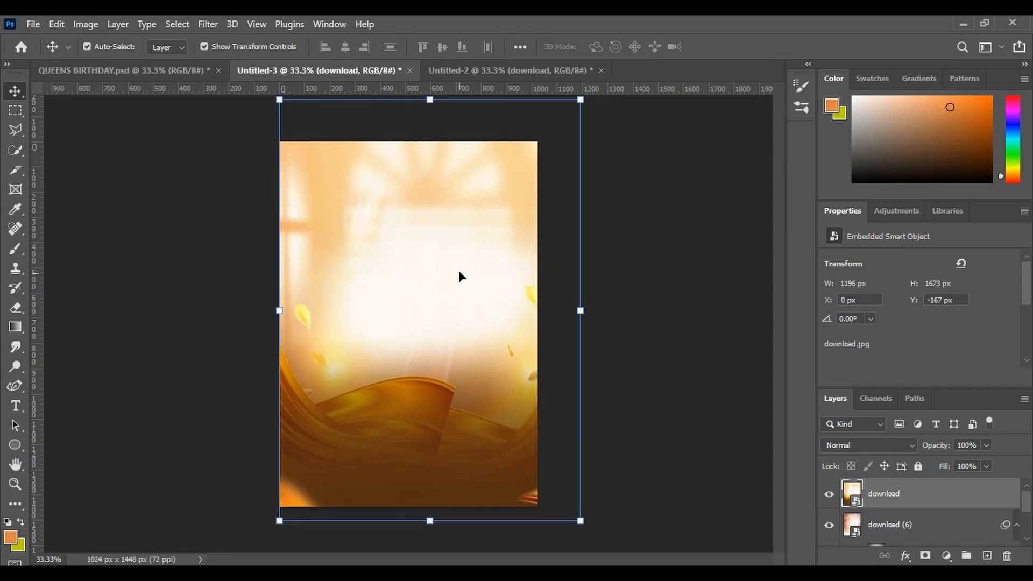
pyautogui.moveTo(458, 272); pyautogui.dragTo(447, 312)
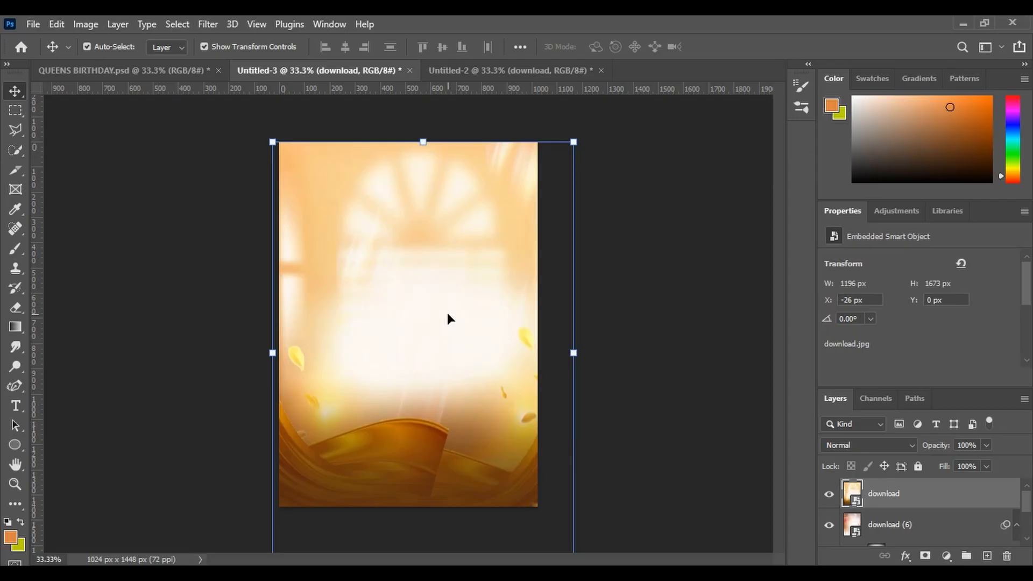
pyautogui.click(886, 445)
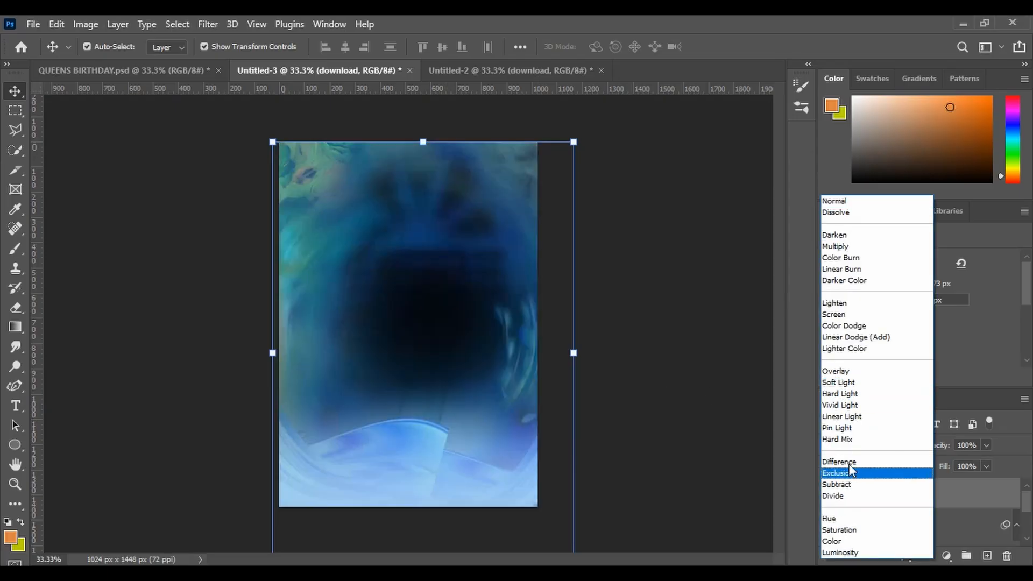
pyautogui.click(838, 248)
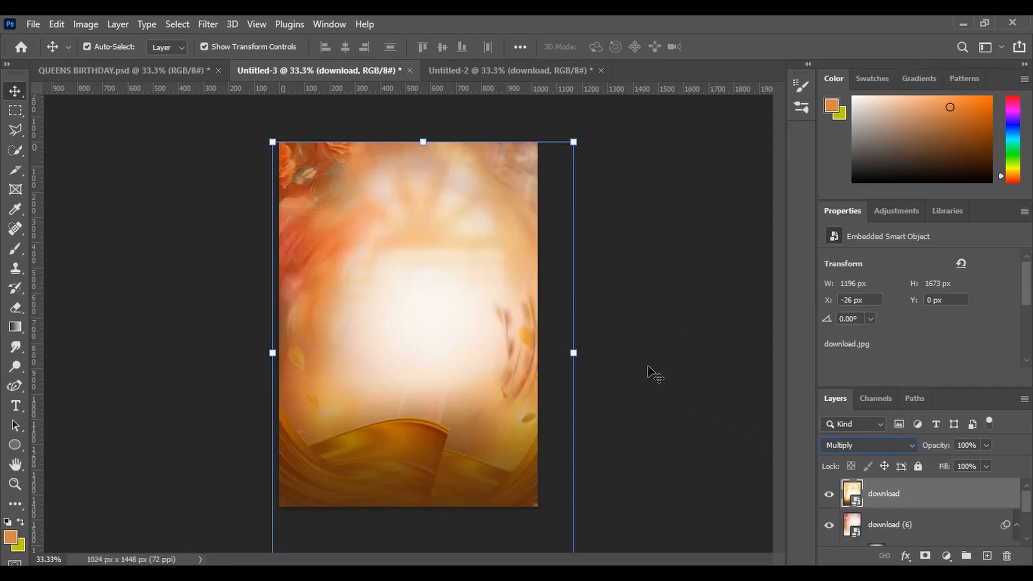
# Delete the golden window background layer from the Untitled-2 document.
pyautogui.click(502, 65)
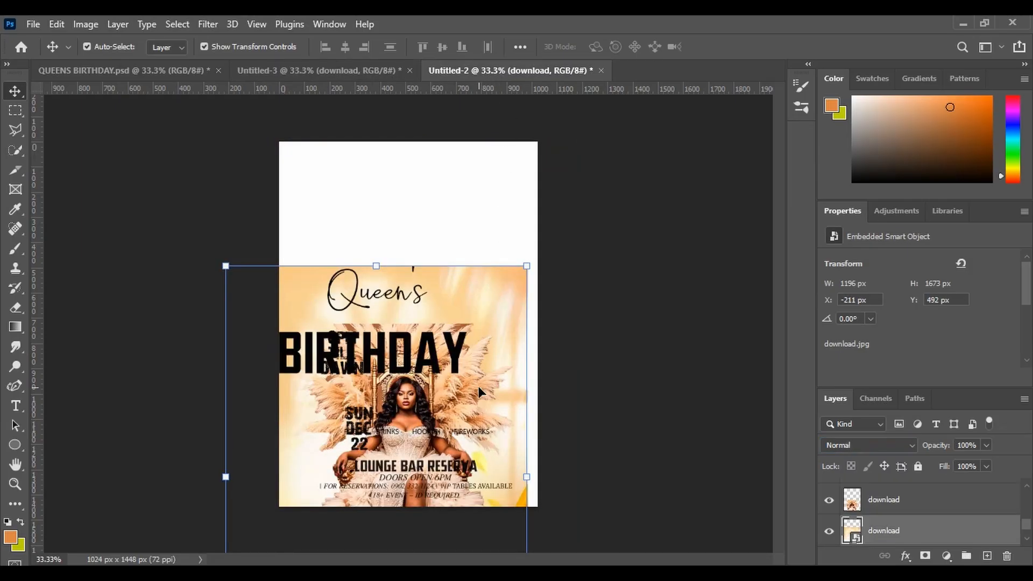
pyautogui.click(478, 386)
pyautogui.click(501, 296)
pyautogui.press('Delete')
# Copy the enthroned woman image from Untitled-2 into Untitled-3 and position it across the full canvas width at X 0 px, Y 223 px.
pyautogui.click(445, 393)
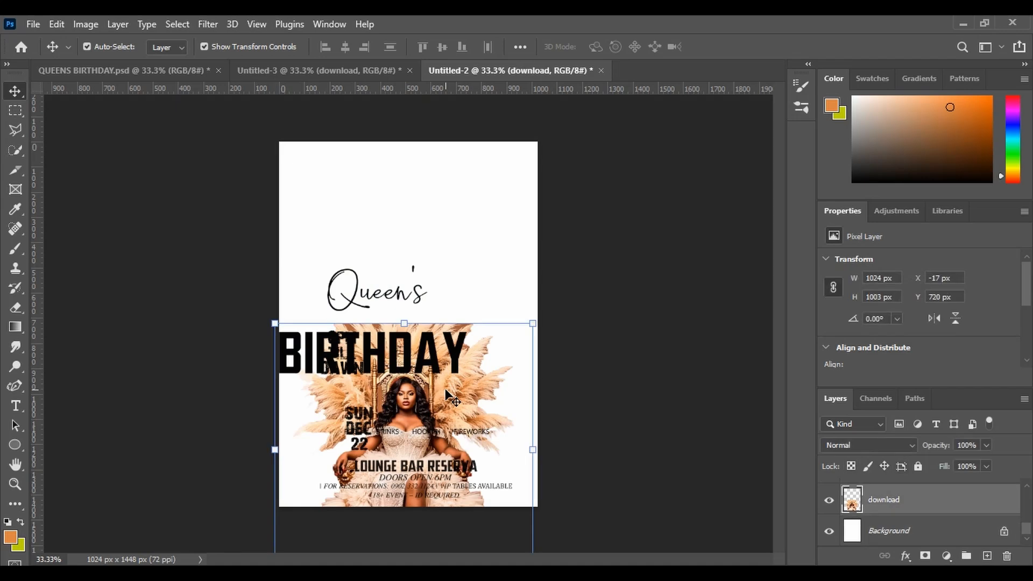
pyautogui.moveTo(444, 388); pyautogui.dragTo(409, 329)
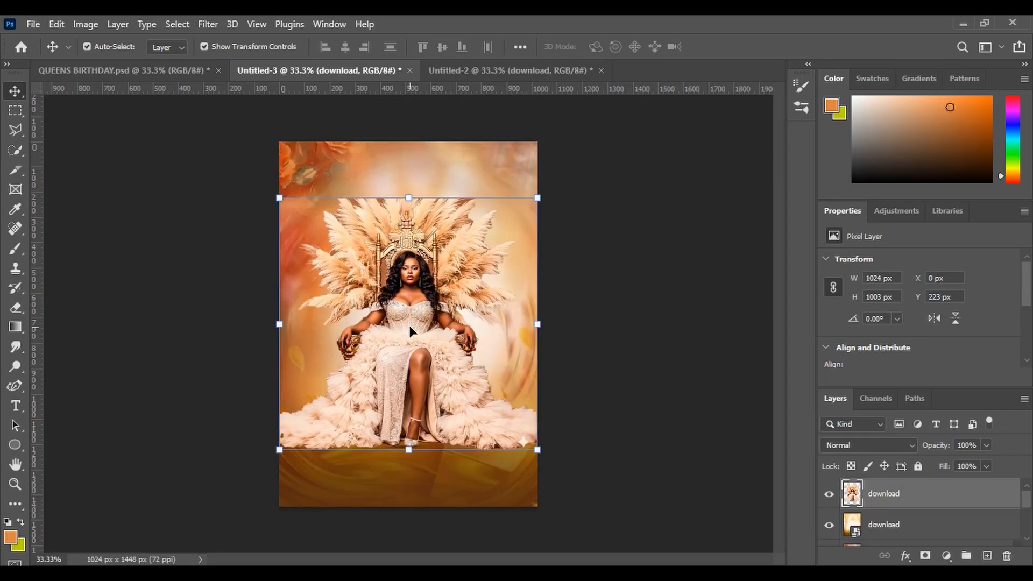
pyautogui.click(603, 317)
pyautogui.click(603, 317)
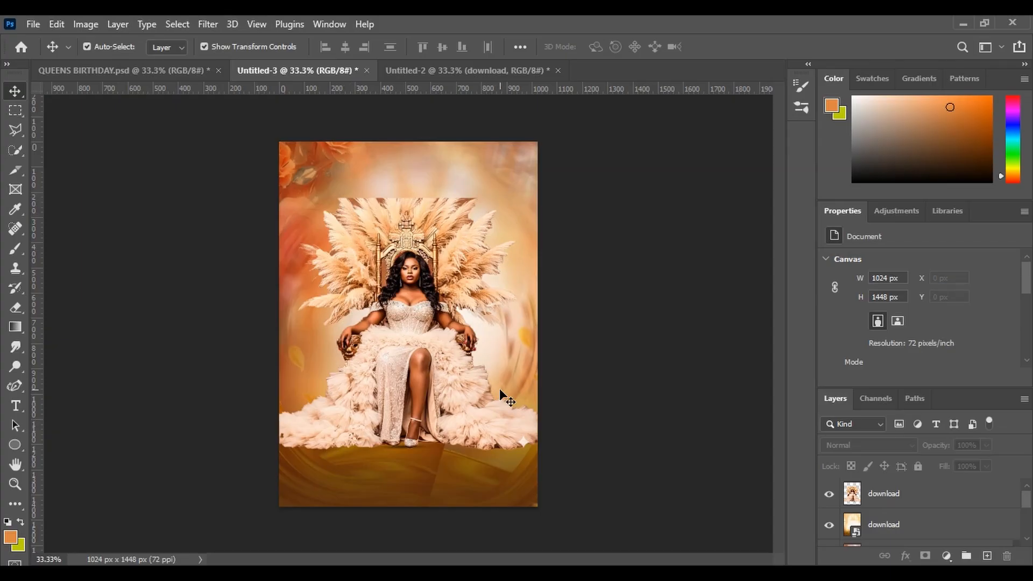
pyautogui.click(433, 366)
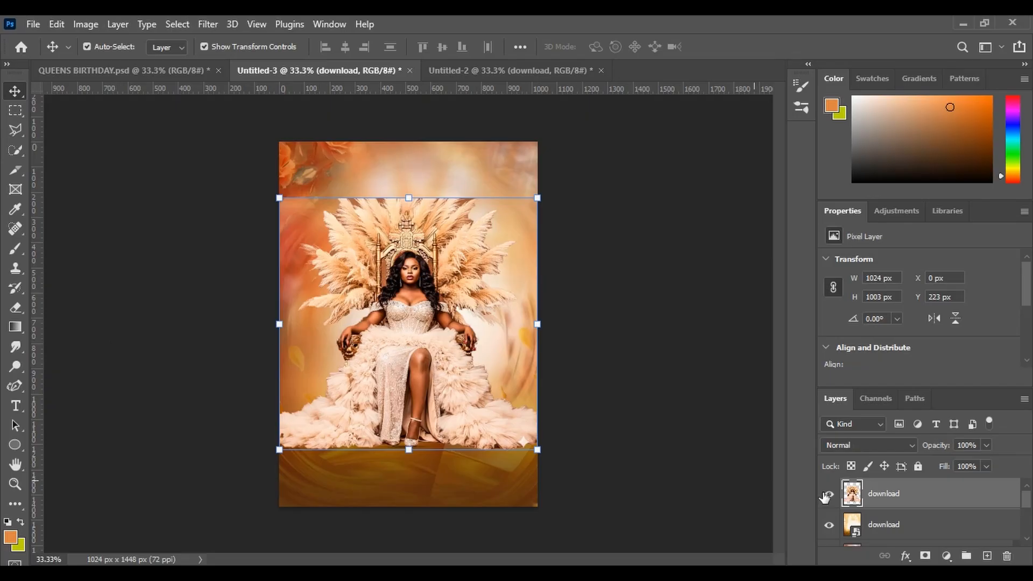
pyautogui.click(665, 262)
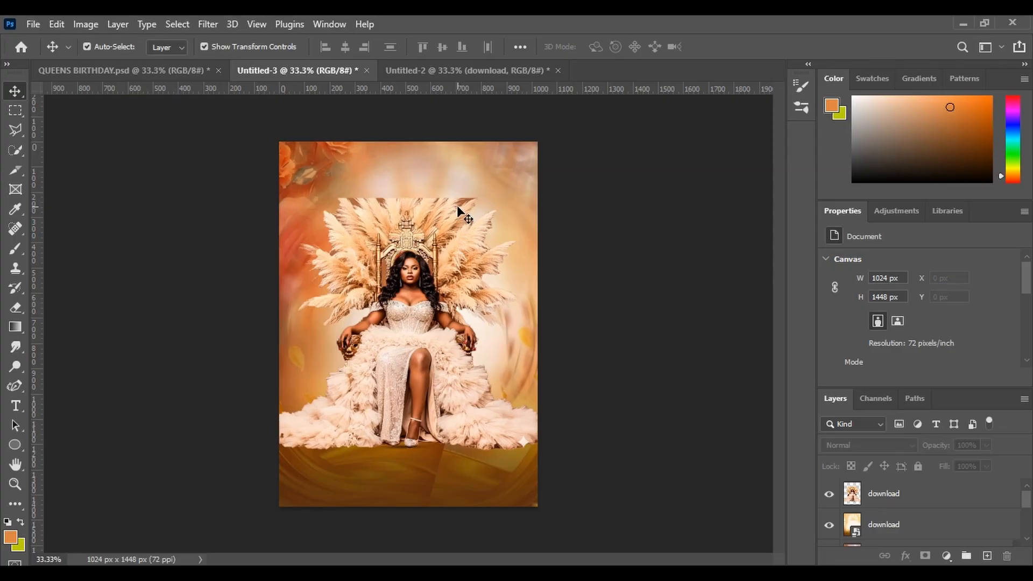
# Add a layer mask to the woman layer and paint it black with a 400 px brush to fade the hard upper edge of the feathers.
pyautogui.click(880, 497)
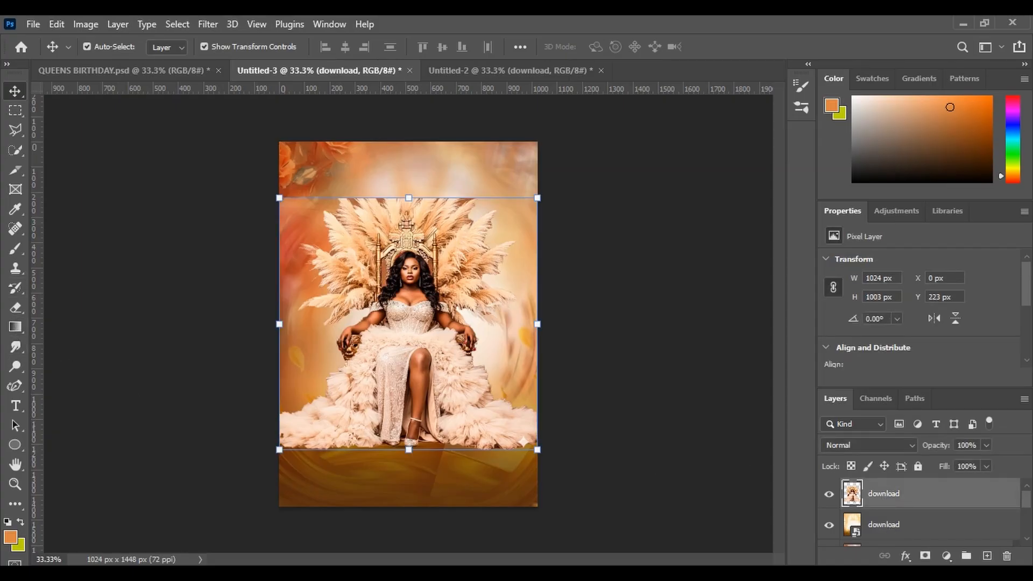
pyautogui.click(925, 555)
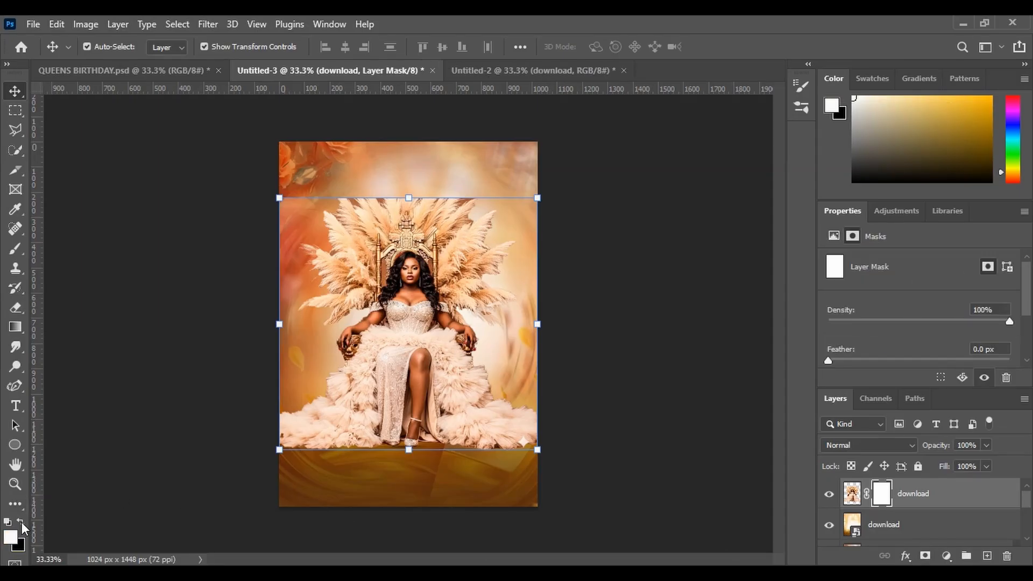
pyautogui.click(15, 248)
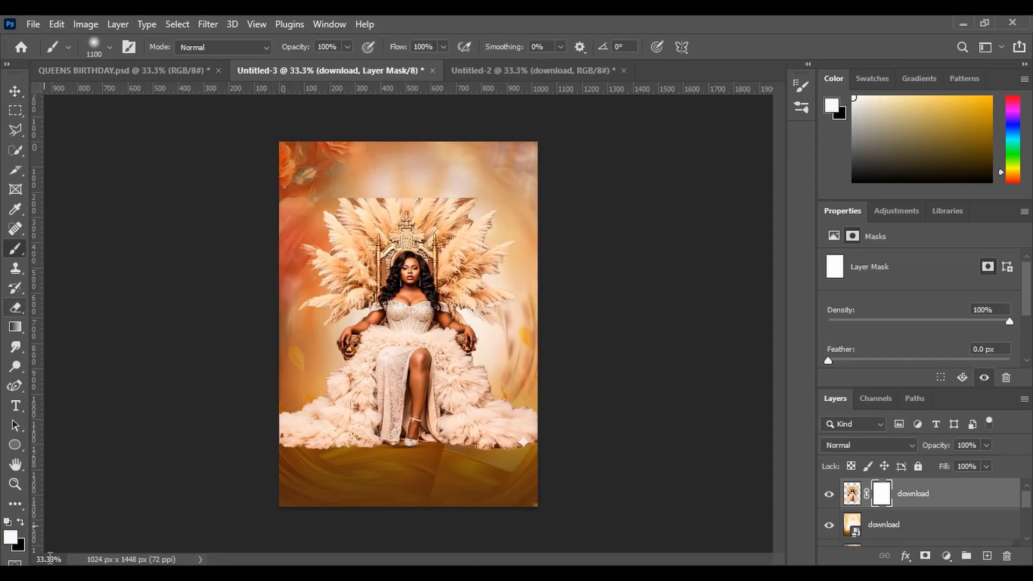
pyautogui.click(20, 523)
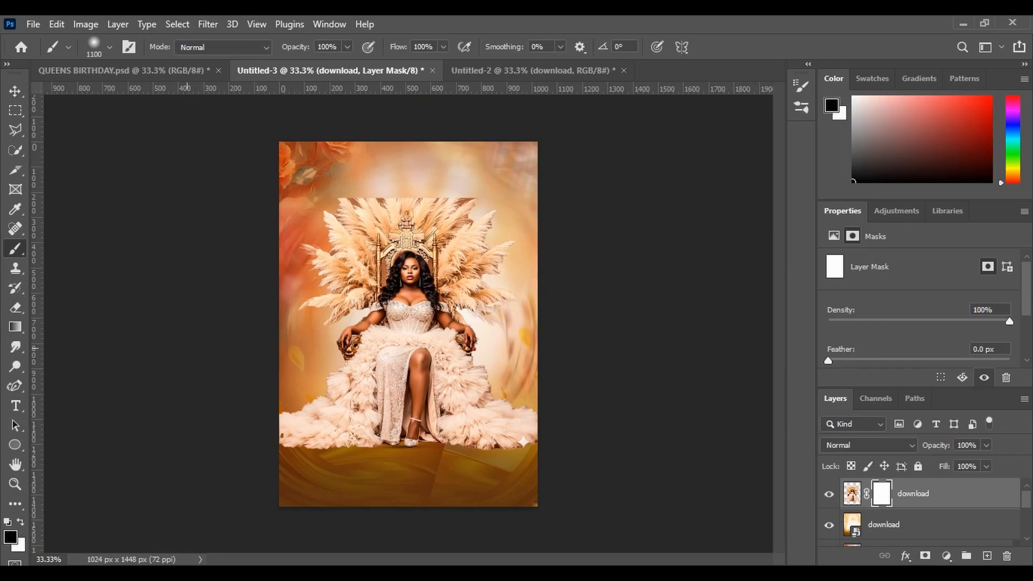
pyautogui.press('[')
pyautogui.press('[')
pyautogui.press('[')
pyautogui.press('[')
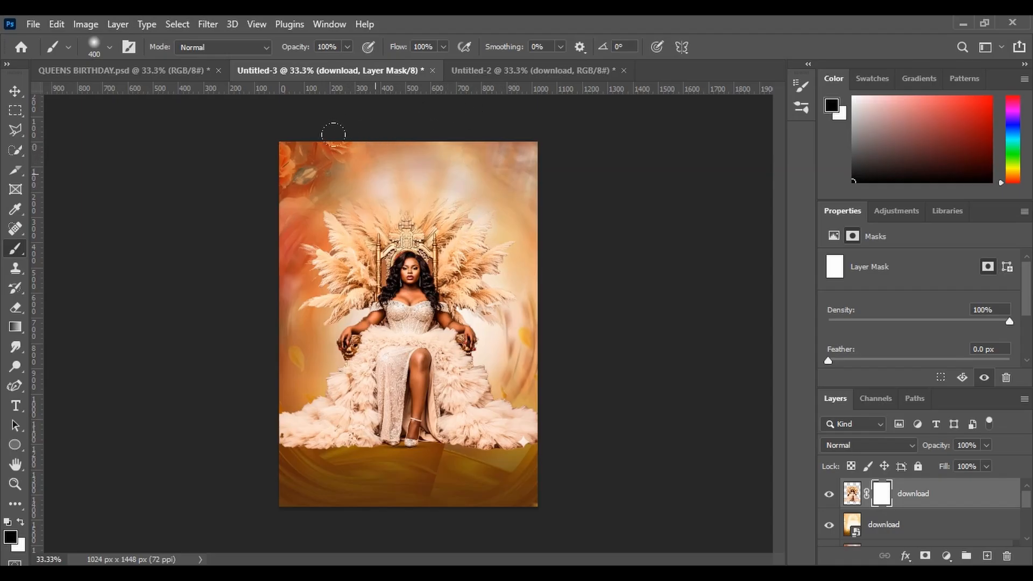
pyautogui.moveTo(432, 111)
pyautogui.mouseDown()
pyautogui.moveTo(491, 134)
pyautogui.moveTo(473, 153)
pyautogui.mouseUp()
pyautogui.click(15, 91)
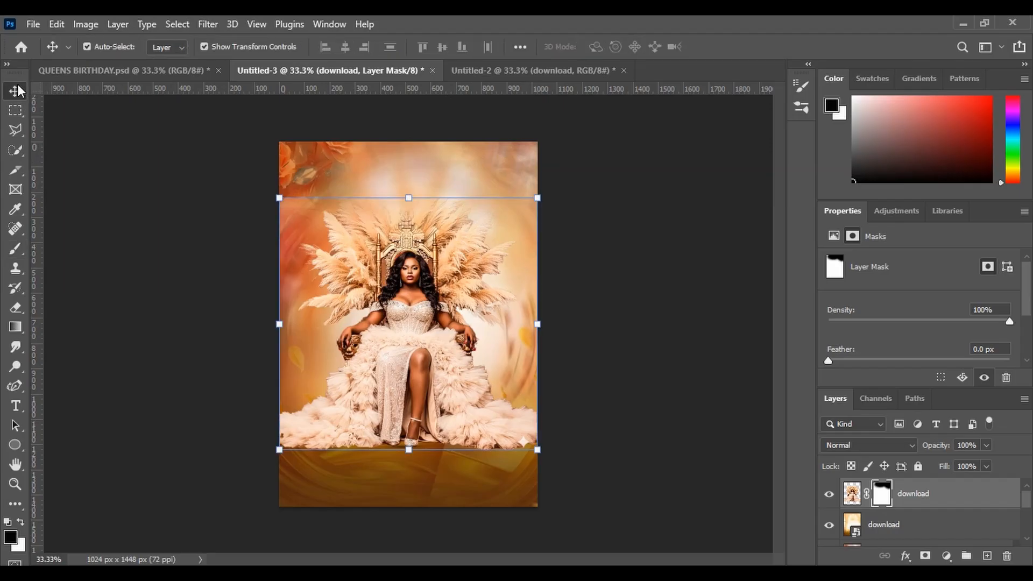
pyautogui.click(629, 263)
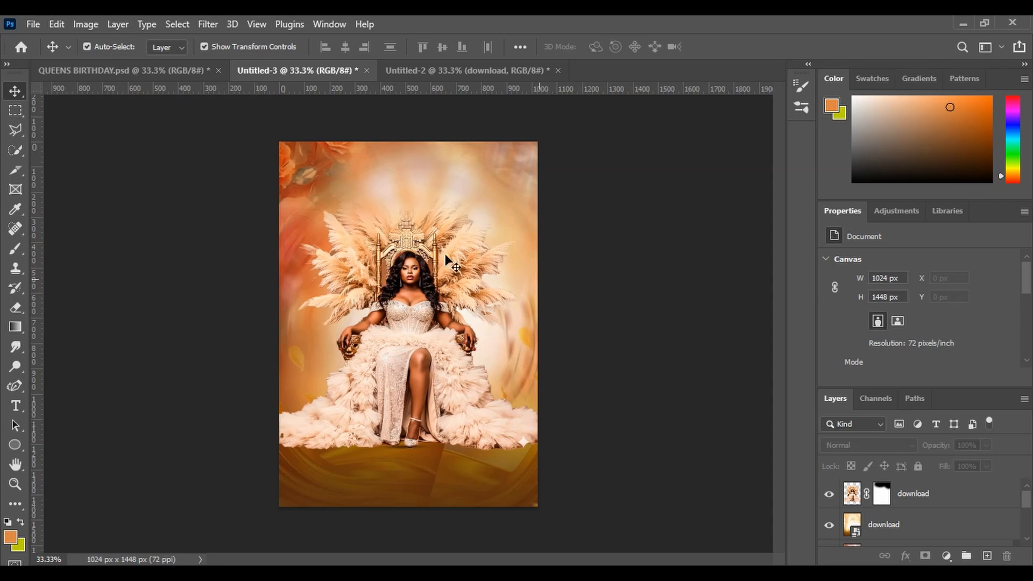
pyautogui.click(15, 209)
pyautogui.press('v')
# Copy the BIRTHDAY text from Untitled-2 into Untitled-3 and center it above the woman's head at about X 132 px, Y 187 px.
pyautogui.click(495, 70)
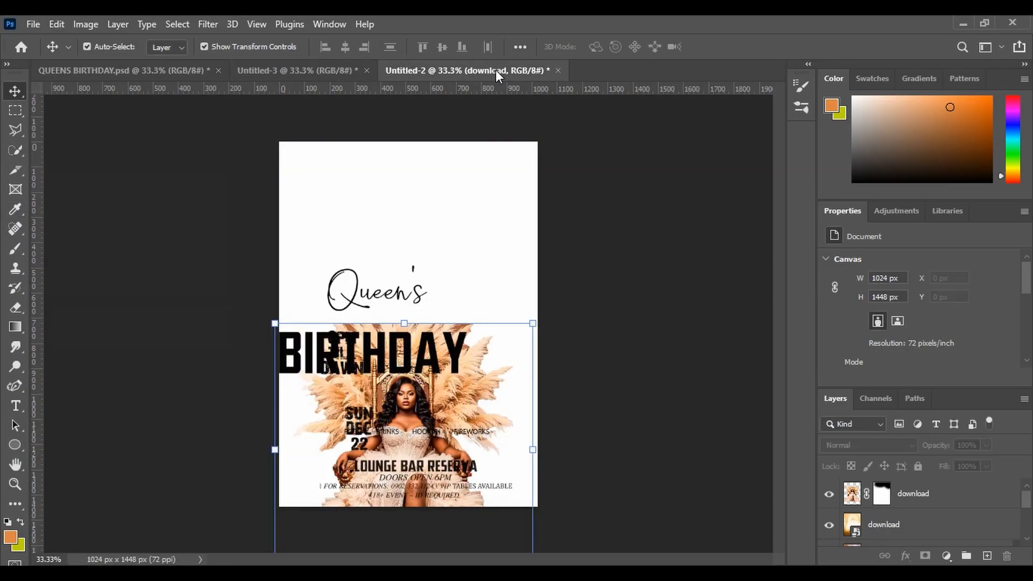
pyautogui.click(455, 354)
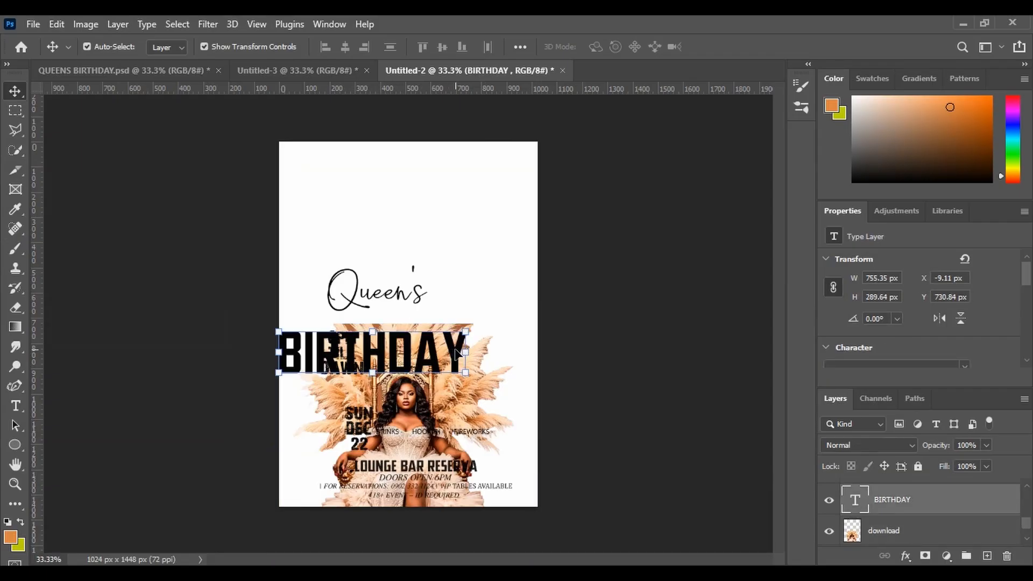
pyautogui.moveTo(454, 354); pyautogui.dragTo(317, 72)
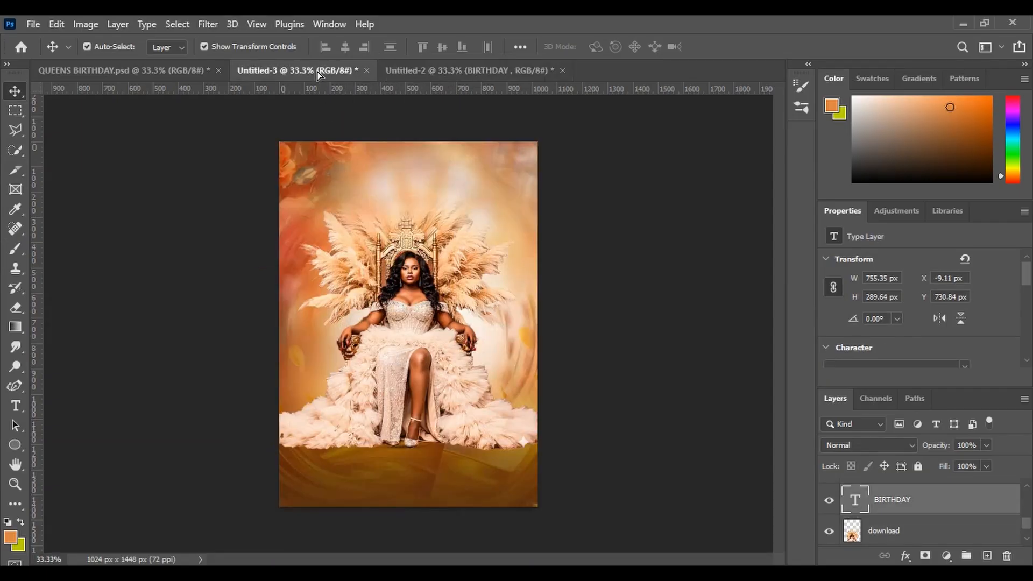
pyautogui.moveTo(445, 228); pyautogui.dragTo(449, 230)
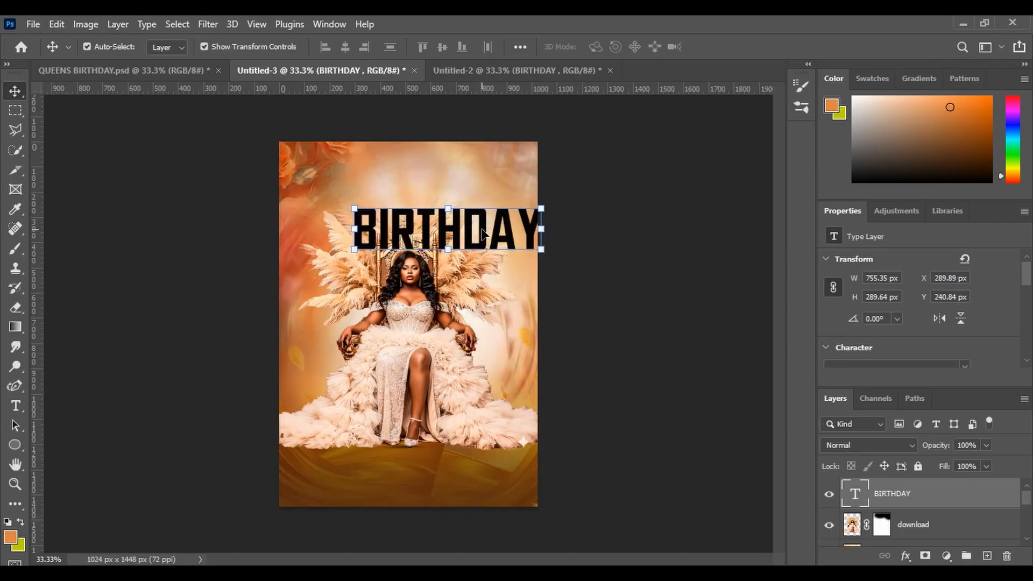
pyautogui.moveTo(473, 235); pyautogui.dragTo(448, 229)
pyautogui.moveTo(447, 230); pyautogui.dragTo(443, 223)
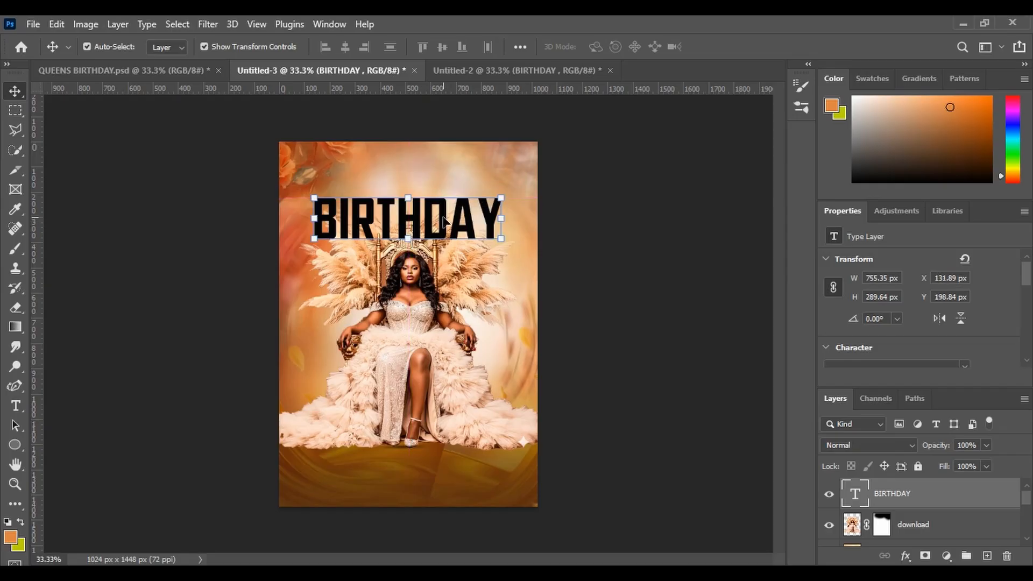
pyautogui.click(579, 259)
pyautogui.click(457, 226)
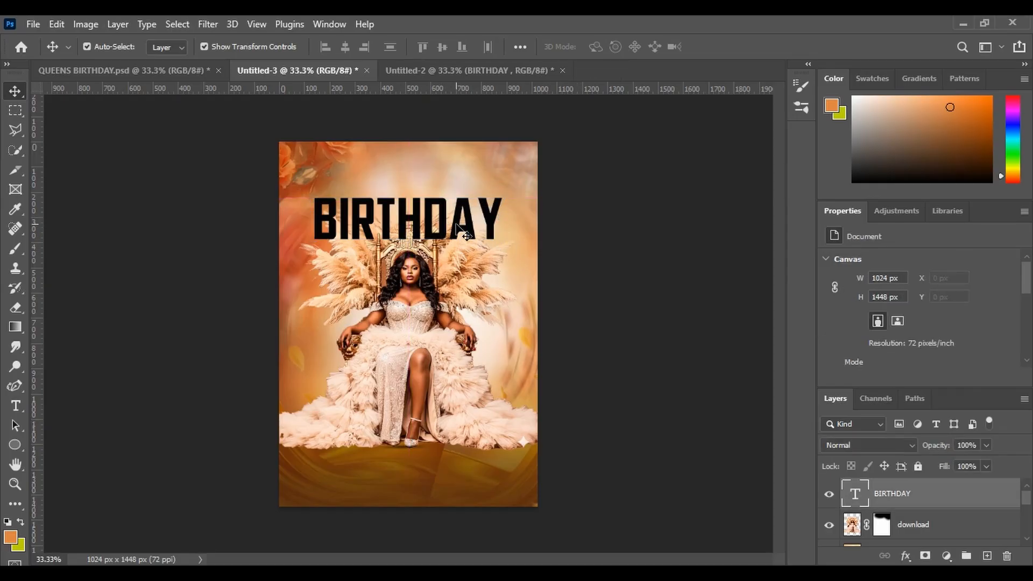
pyautogui.moveTo(457, 230); pyautogui.dragTo(457, 228)
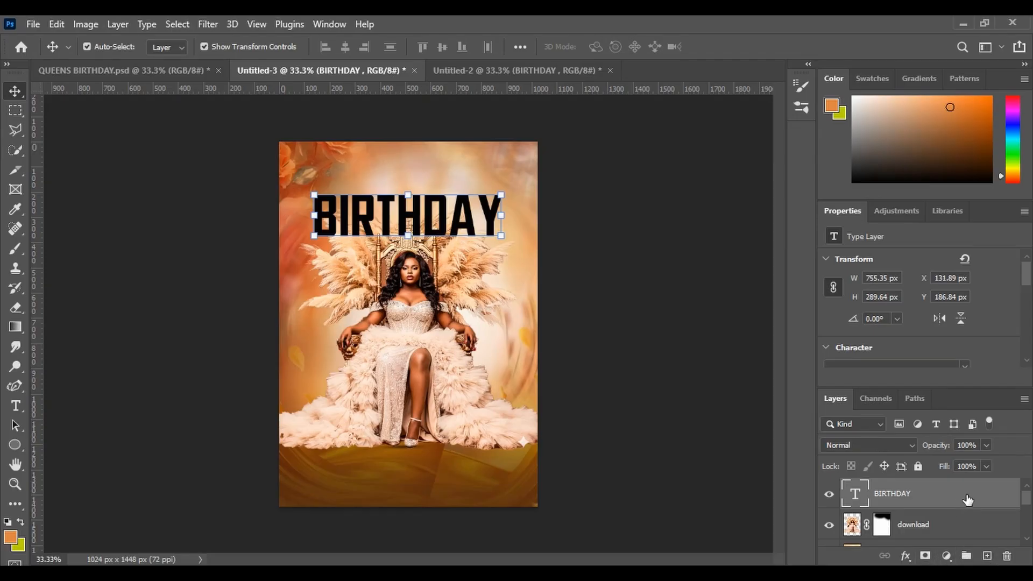
# Apply an Inner Bevel to BIRTHDAY with Chisel Hard technique, depth 251%, size 95 px, soften 3 px and highlight color 7e520a.
pyautogui.doubleClick(966, 499)
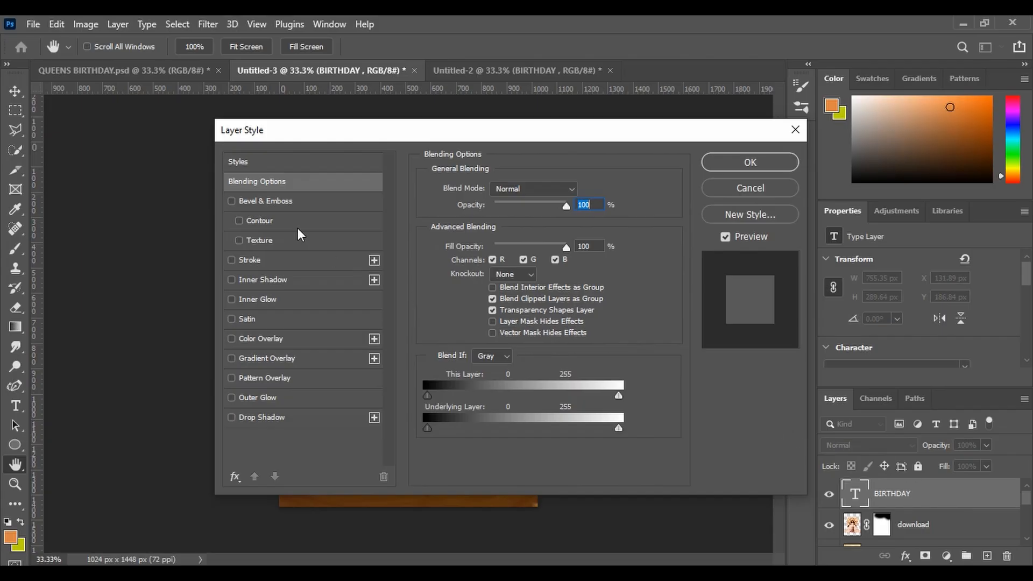
pyautogui.click(248, 206)
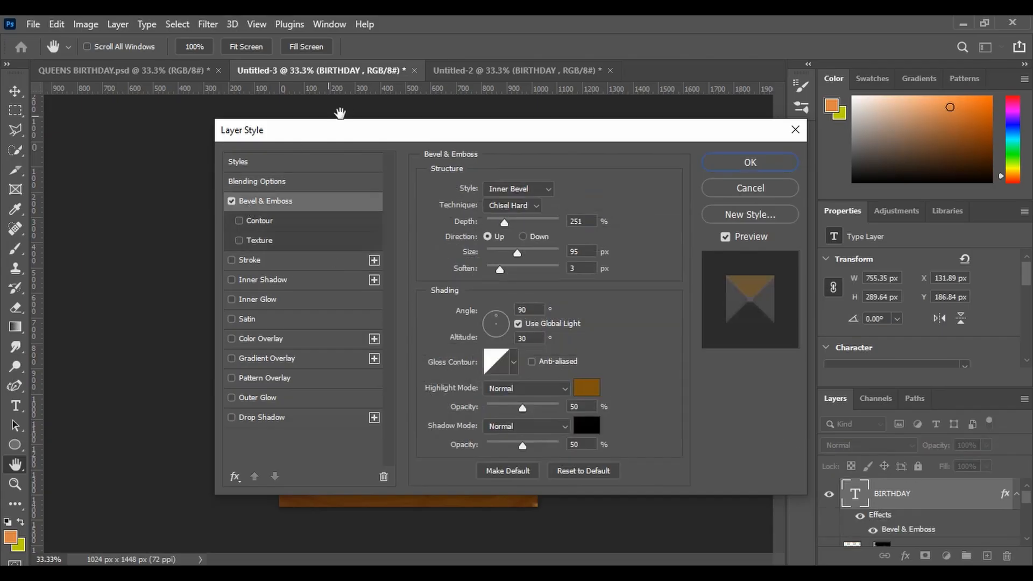
pyautogui.moveTo(353, 133); pyautogui.dragTo(700, 141)
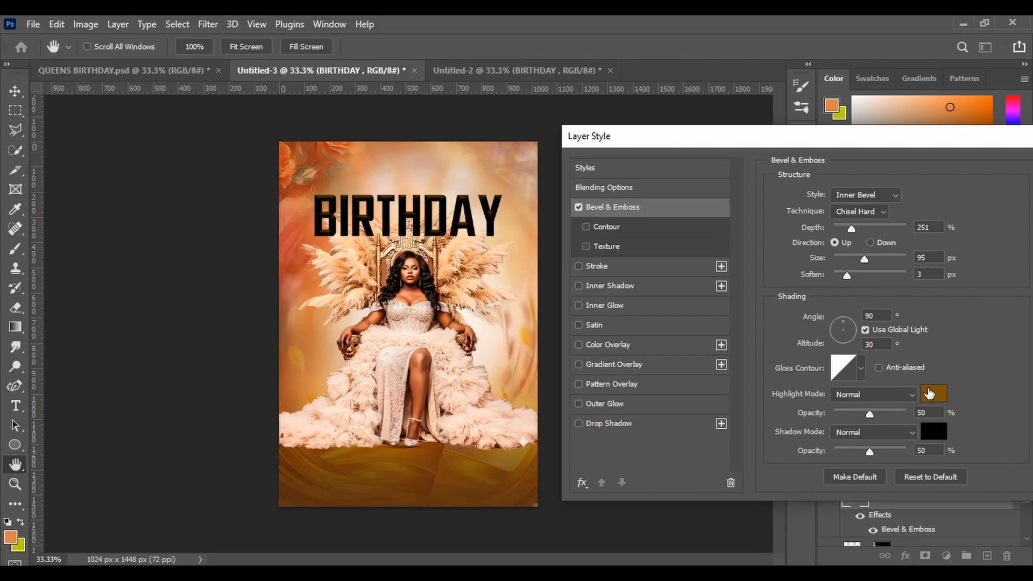
pyautogui.click(929, 396)
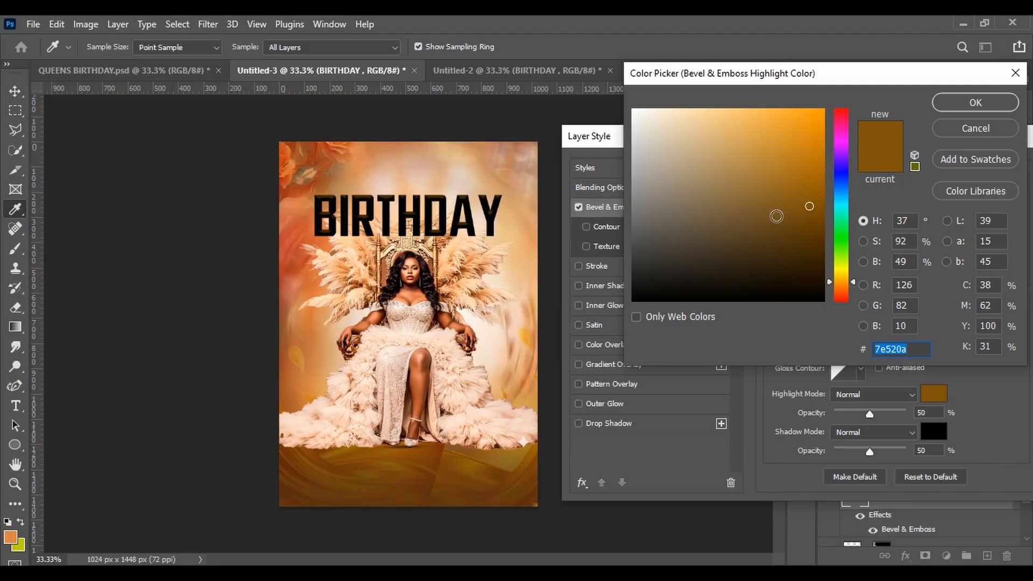
pyautogui.click(946, 106)
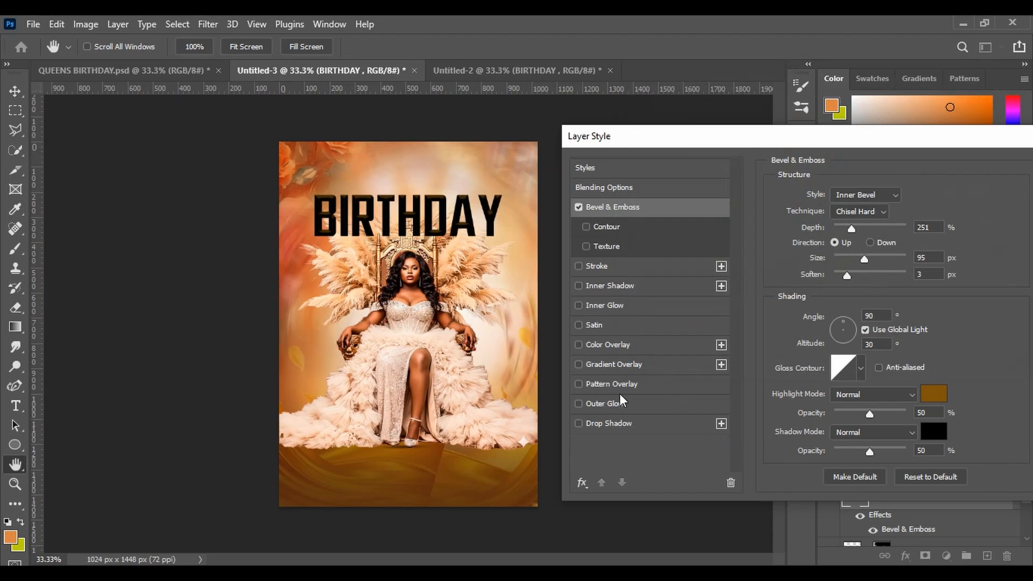
pyautogui.click(578, 207)
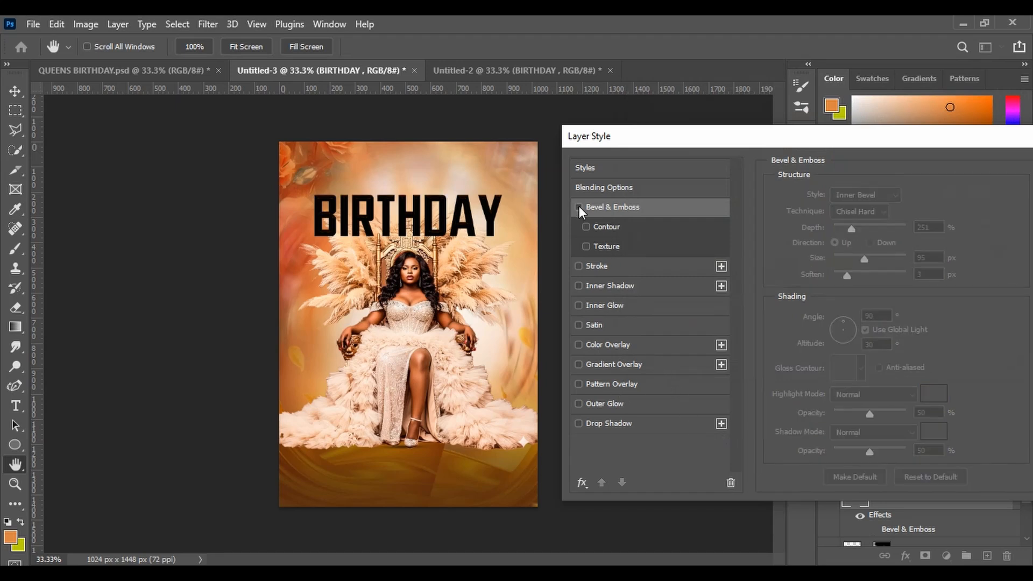
pyautogui.click(579, 207)
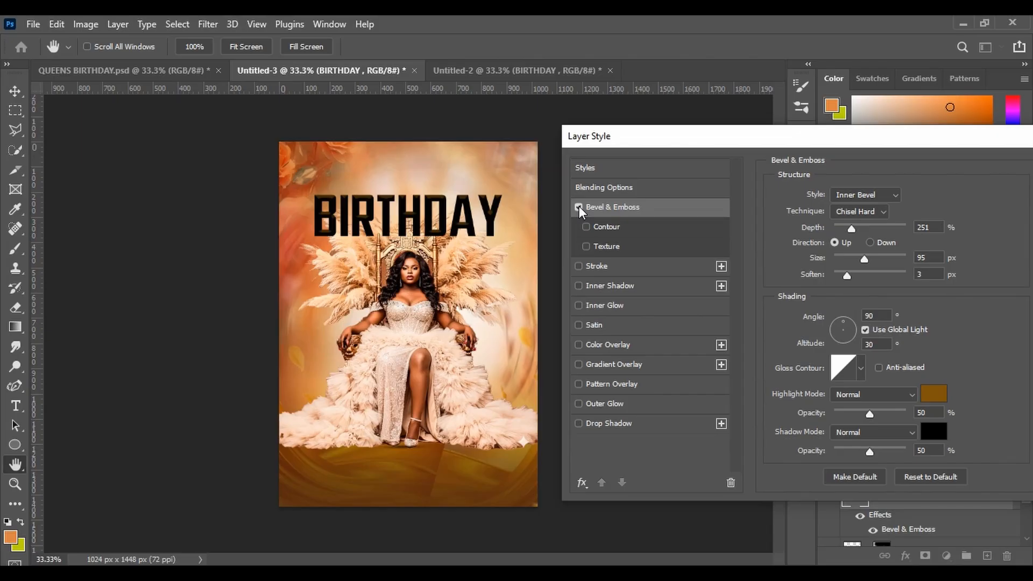
# Add a white 6 px Inside stroke at 57% opacity and a white Outer Glow with 30% opacity, 18% spread and 40 px size.
pyautogui.click(580, 262)
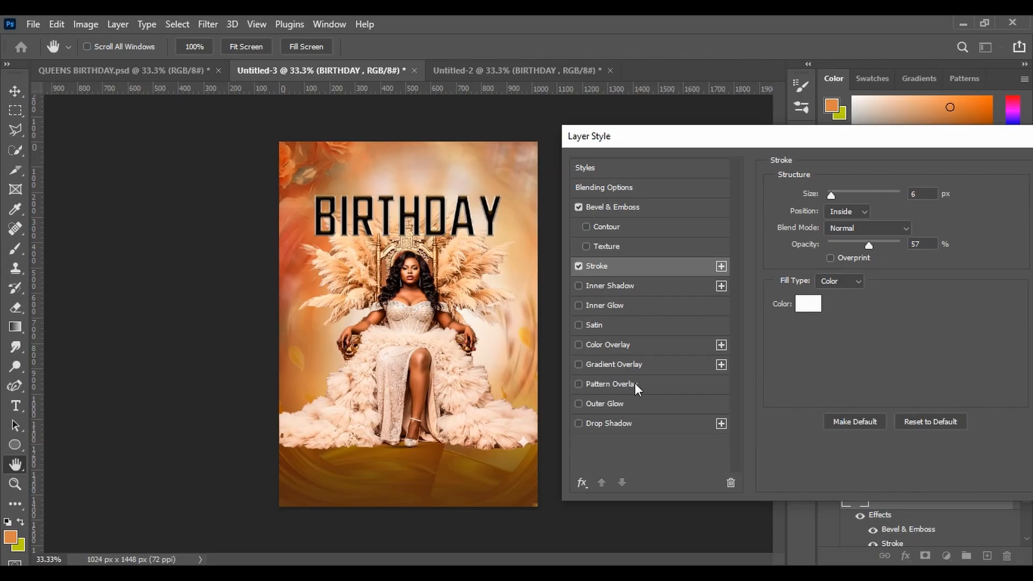
pyautogui.click(578, 403)
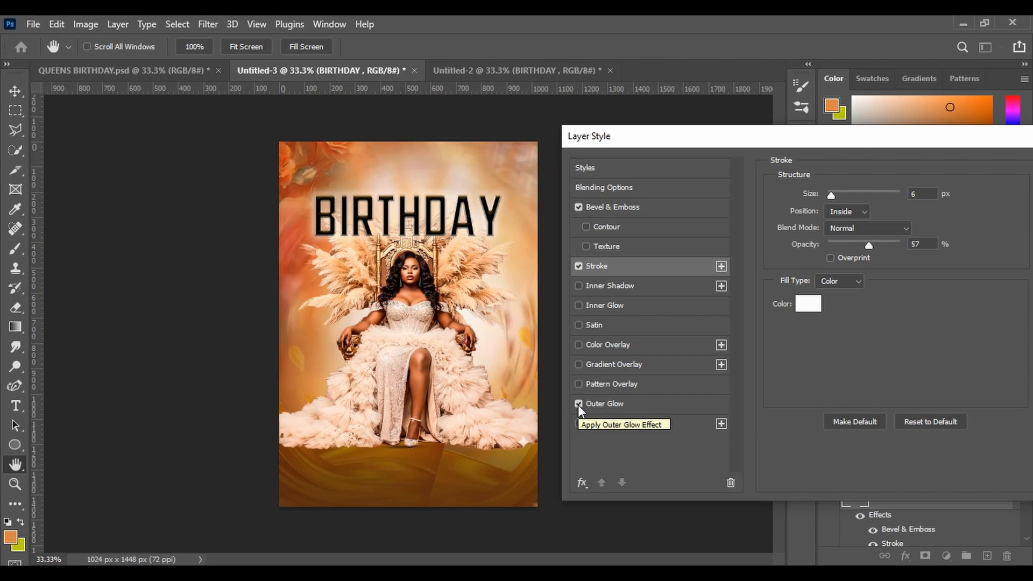
pyautogui.click(615, 402)
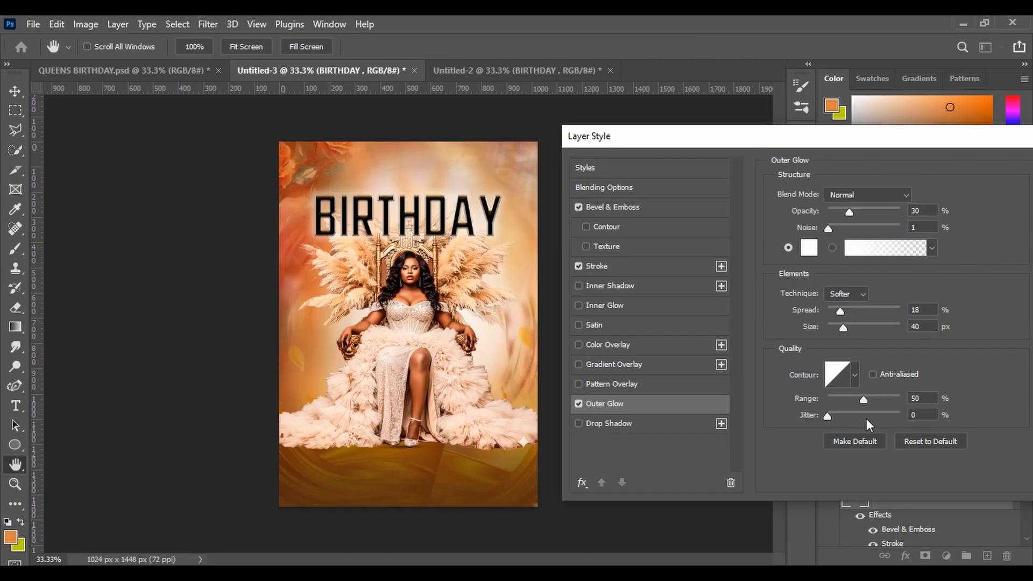
# Add a Drop Shadow to BIRTHDAY in Normal mode with color dab18b, 30% opacity, 0 px distance, 39% spread and 101 px size.
pyautogui.click(628, 420)
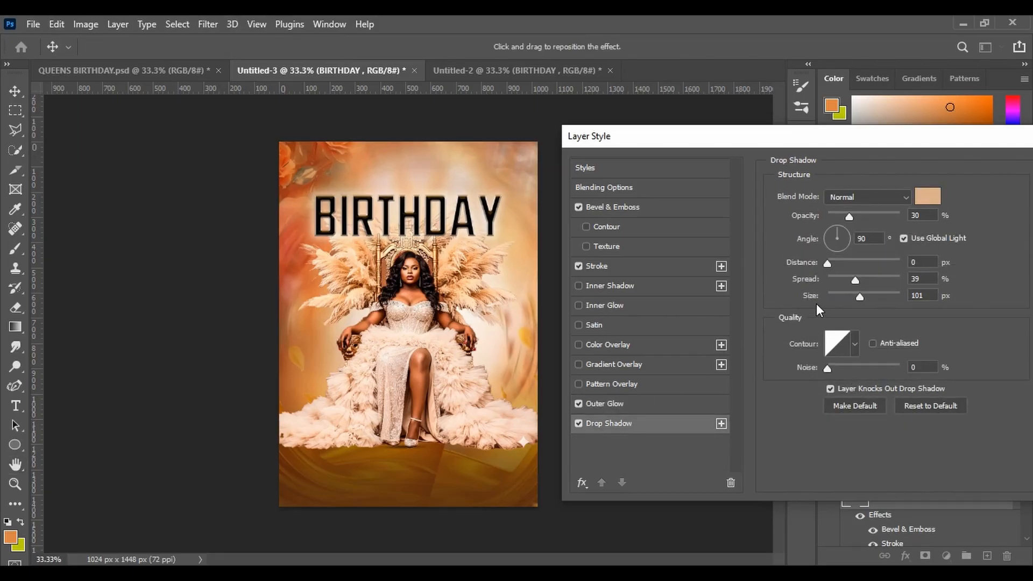
pyautogui.moveTo(796, 136); pyautogui.dragTo(689, 148)
pyautogui.click(821, 208)
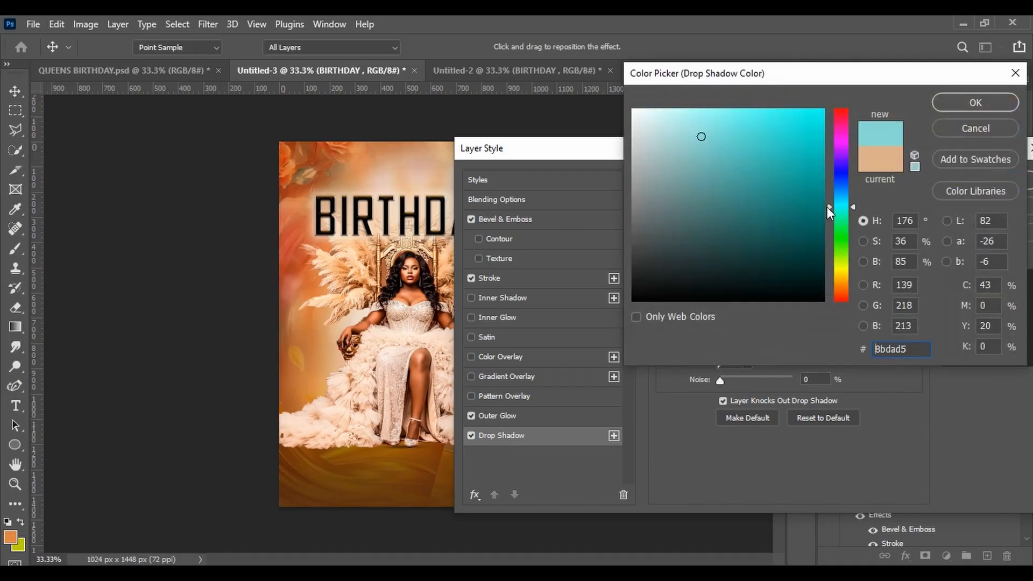
pyautogui.click(1015, 72)
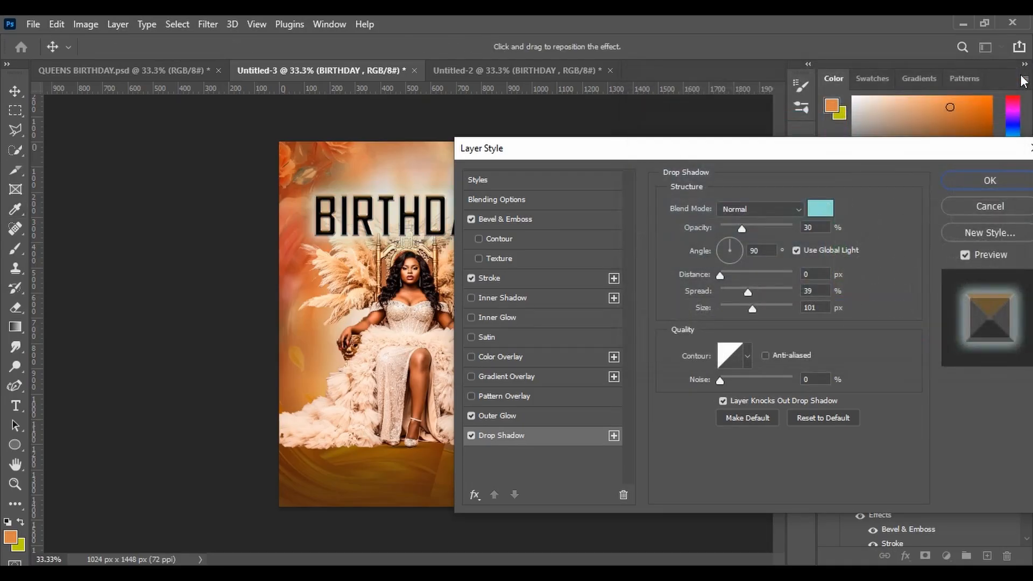
pyautogui.click(1024, 78)
pyautogui.click(825, 208)
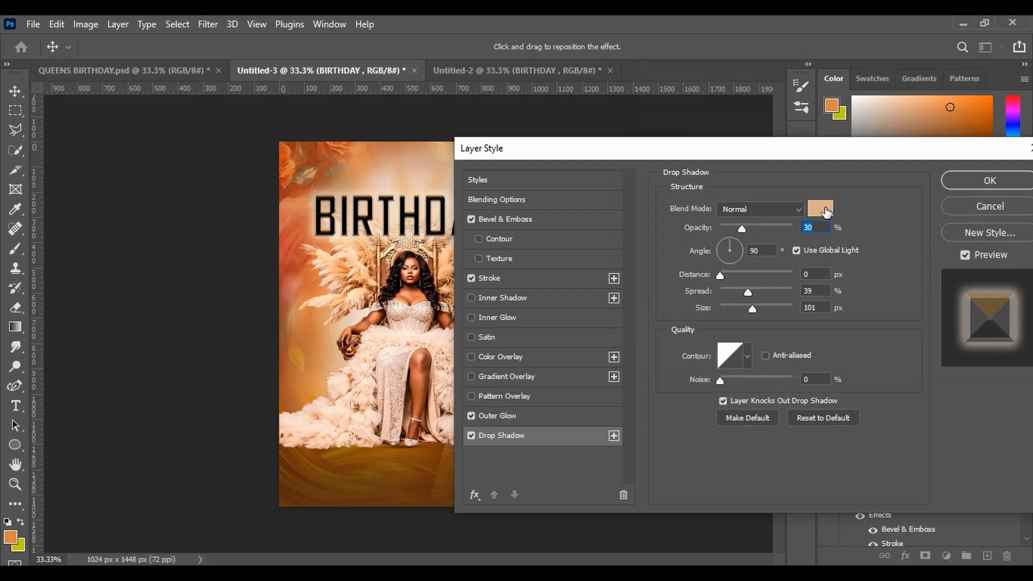
pyautogui.click(825, 209)
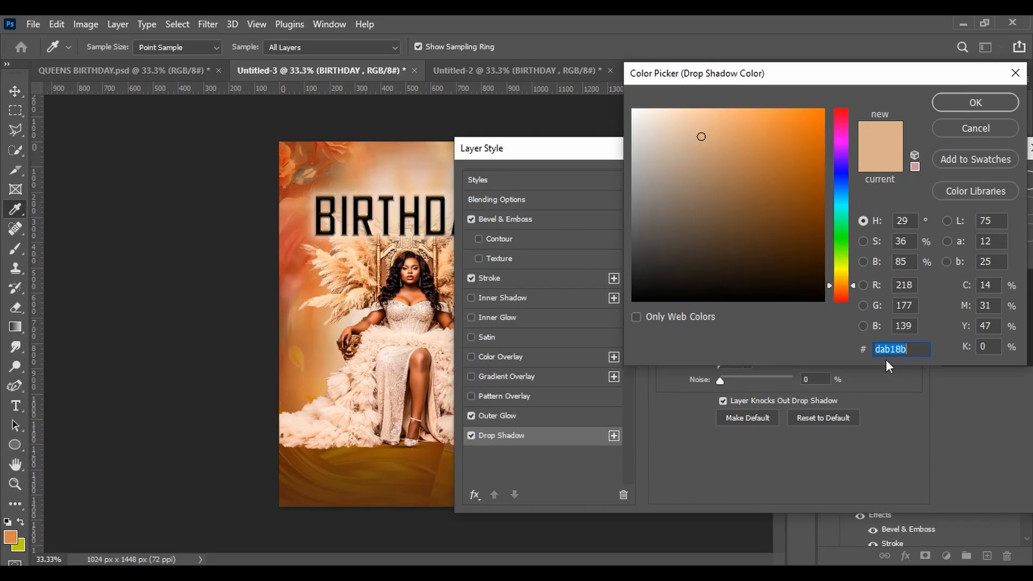
pyautogui.click(960, 102)
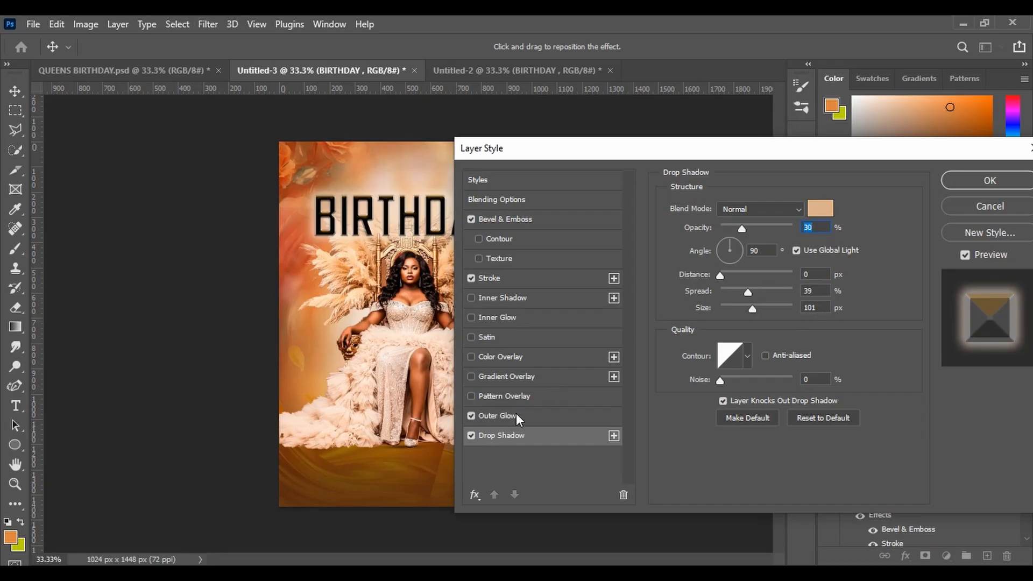
# Review BIRTHDAY's Outer Glow, Stroke and Bevel & Emboss settings, including the bevel highlight color, and apply the layer style.
pyautogui.click(503, 419)
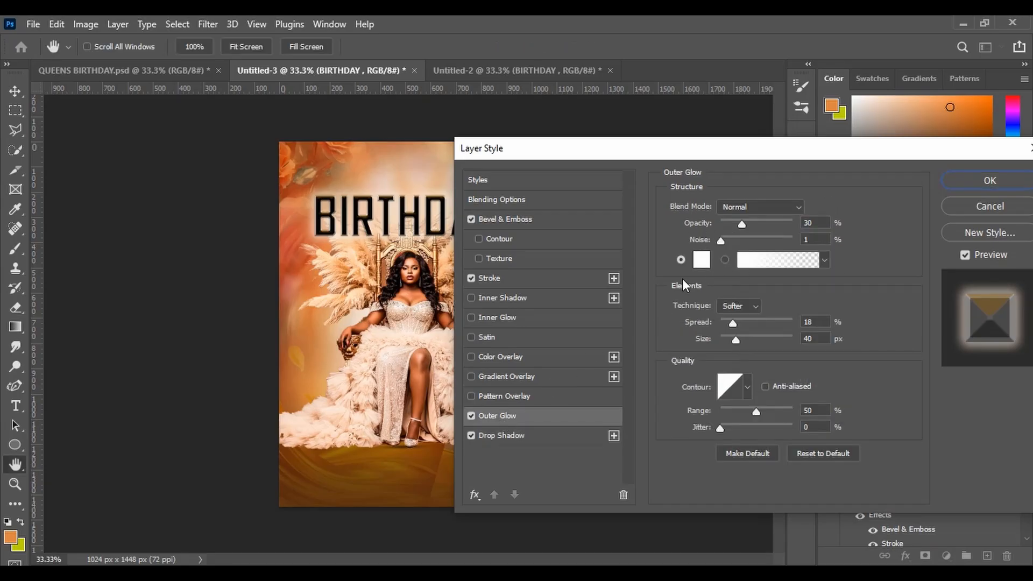
pyautogui.click(486, 276)
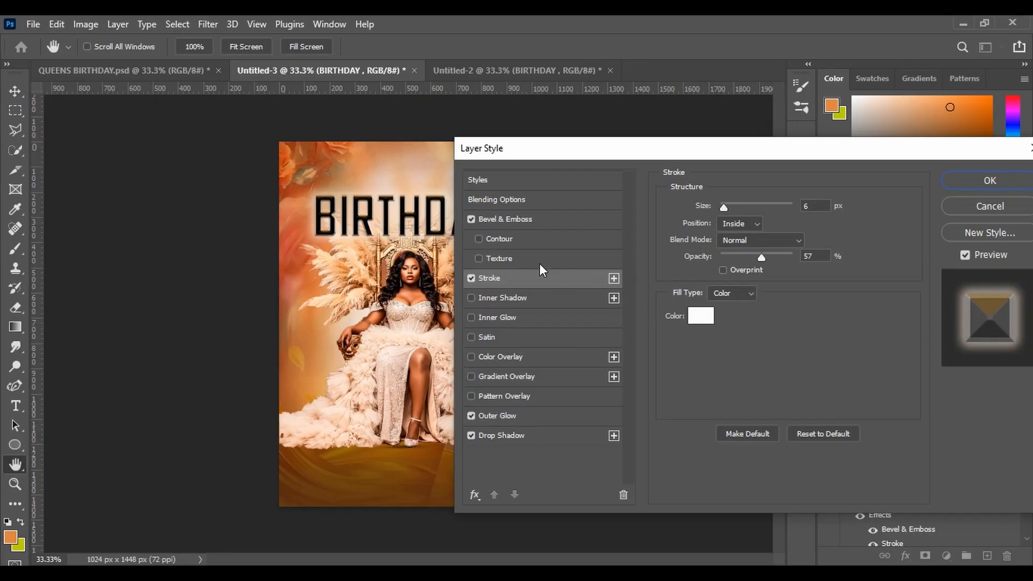
pyautogui.click(520, 218)
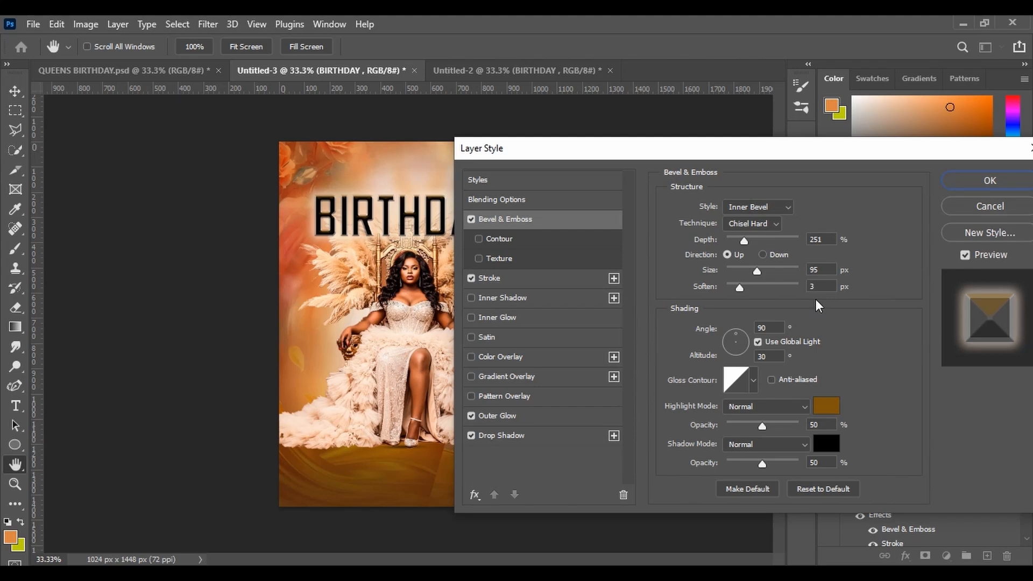
pyautogui.click(824, 407)
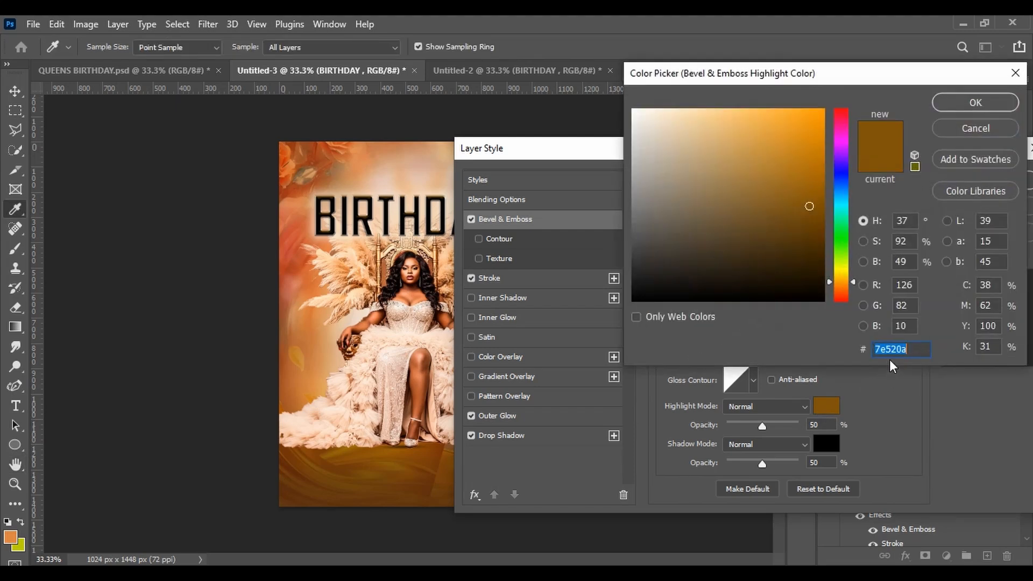
pyautogui.click(943, 106)
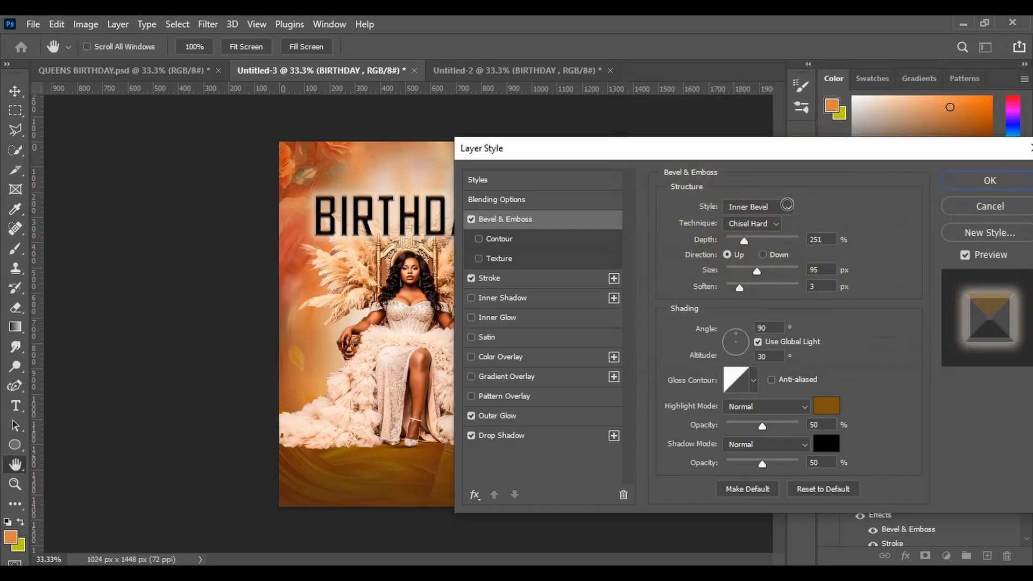
pyautogui.click(977, 180)
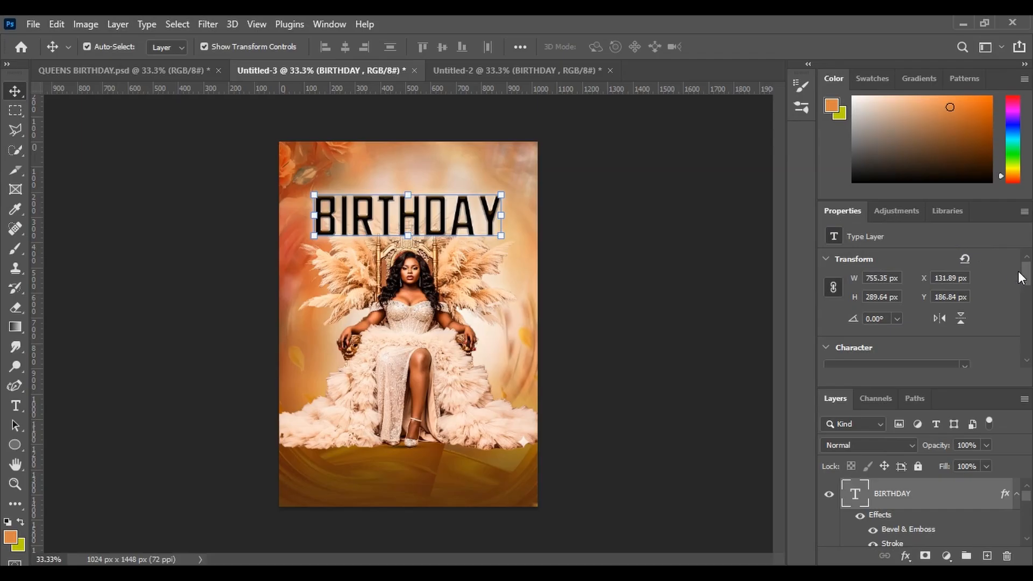
# Set the BIRTHDAY text color to white (ffffff).
pyautogui.moveTo(1024, 276); pyautogui.dragTo(1025, 284)
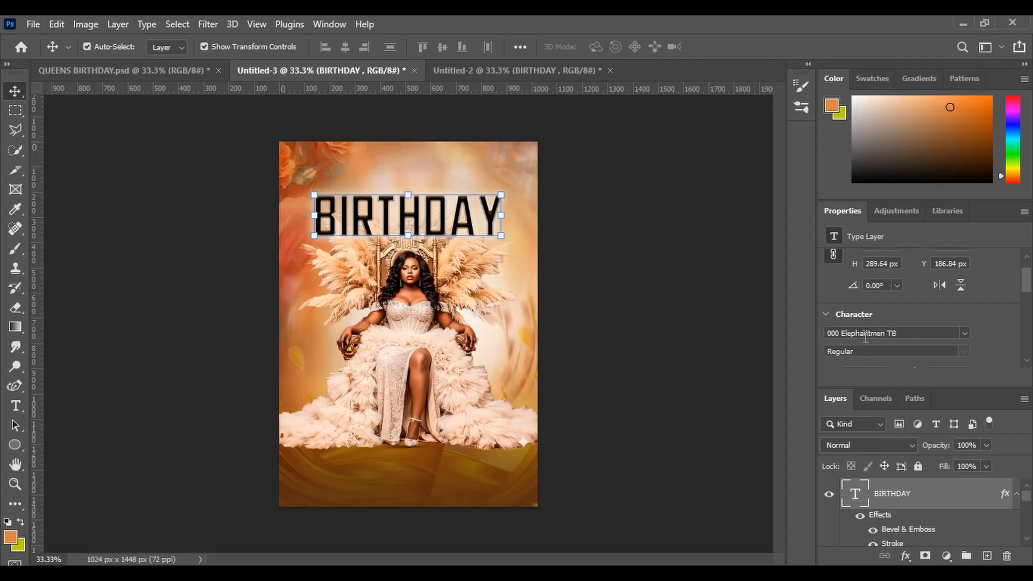
pyautogui.moveTo(1027, 291); pyautogui.dragTo(1026, 301)
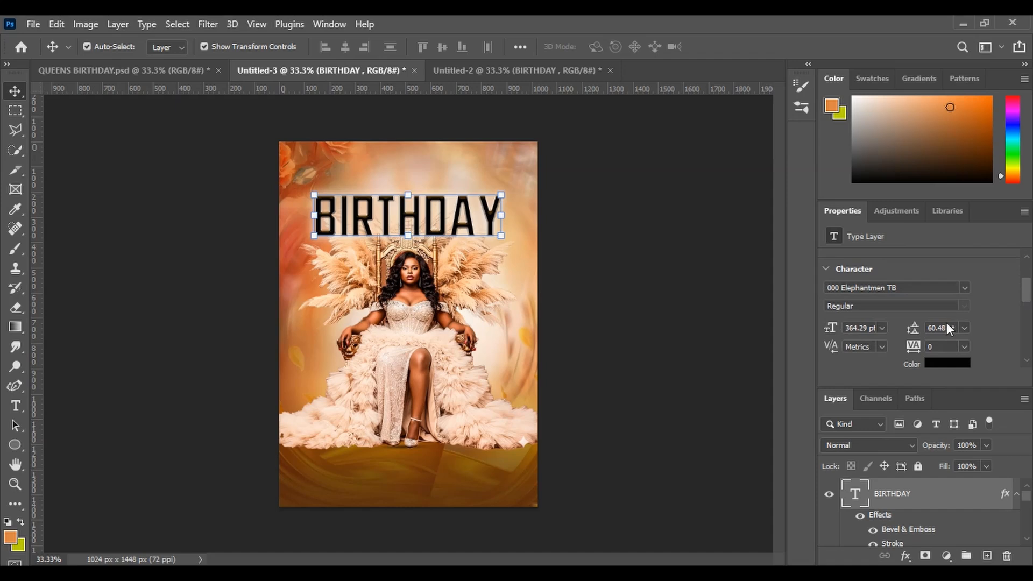
pyautogui.click(945, 365)
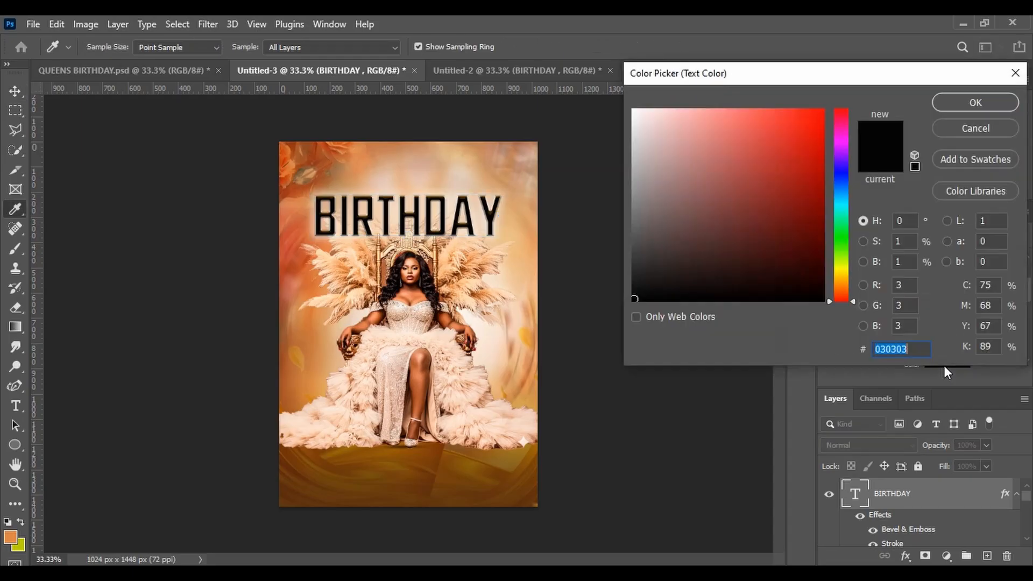
pyautogui.moveTo(640, 298)
pyautogui.mouseDown()
pyautogui.moveTo(638, 132)
pyautogui.moveTo(621, 108)
pyautogui.mouseUp()
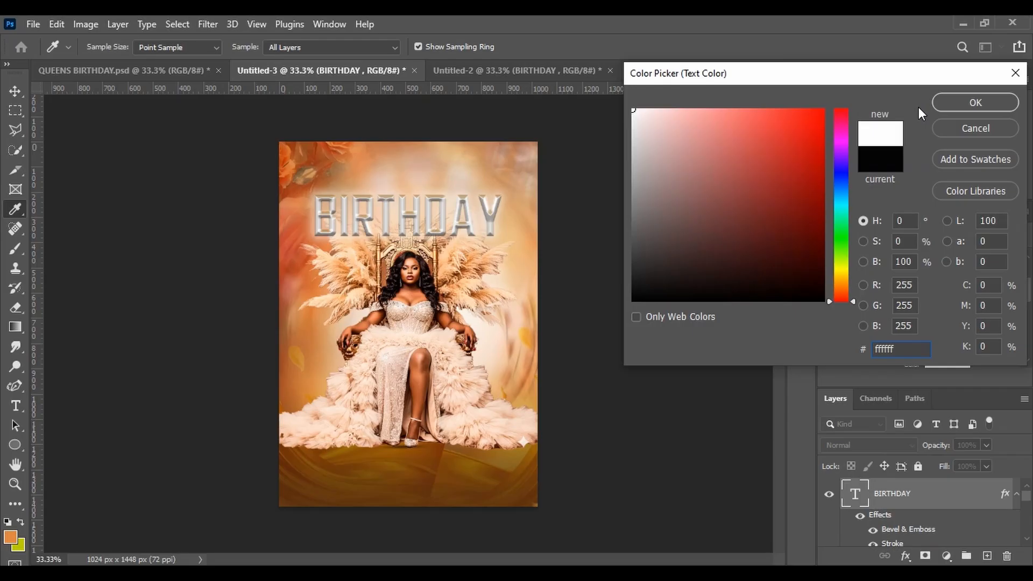
pyautogui.click(952, 102)
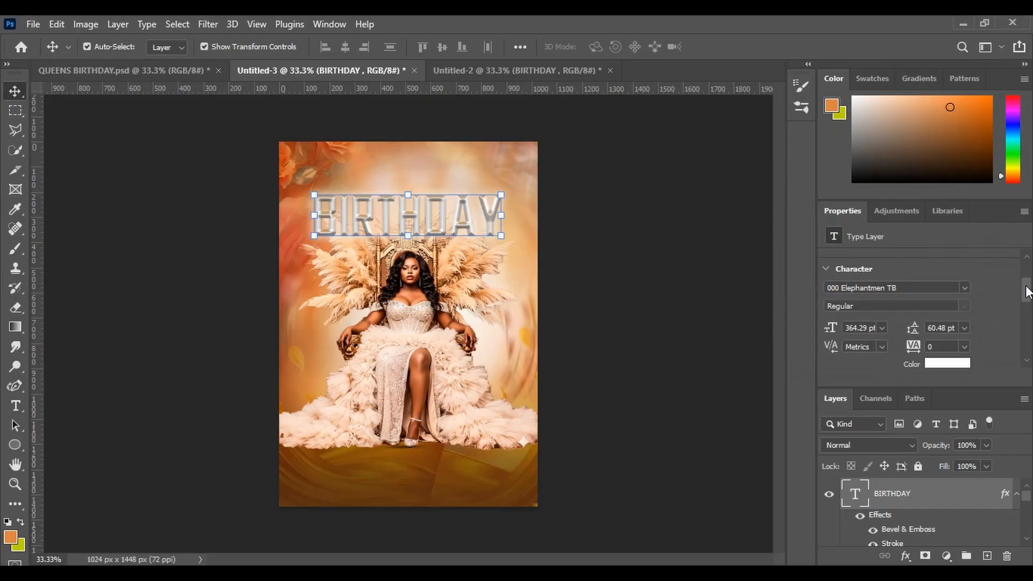
pyautogui.moveTo(1026, 290); pyautogui.dragTo(1025, 264)
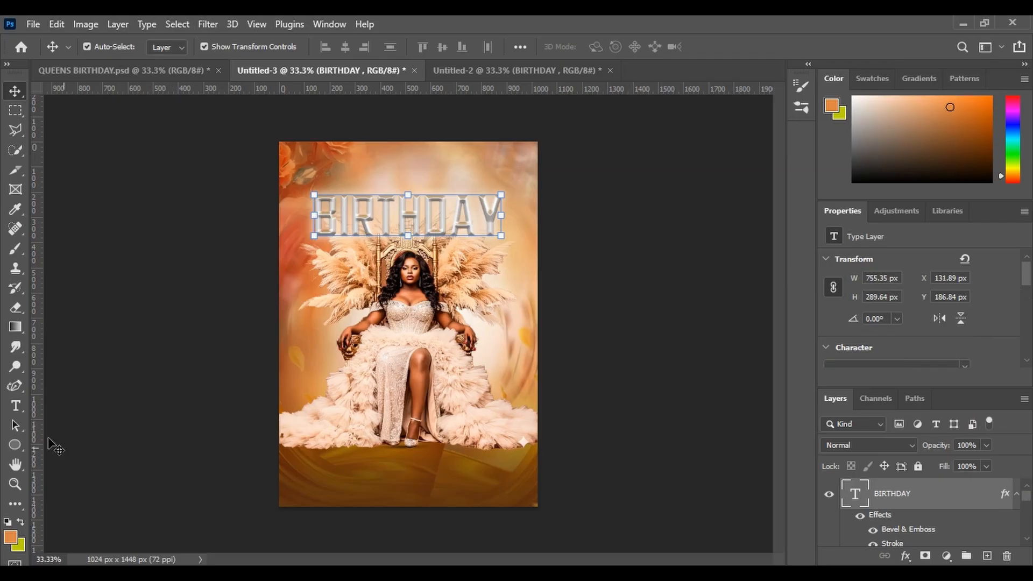
# Delete BIRTHDAY from Untitled-2 and copy the Queen's text into Untitled-3, overlapping BIRTHDAY's upper right at about X 495 px, Y 51 px.
pyautogui.click(528, 75)
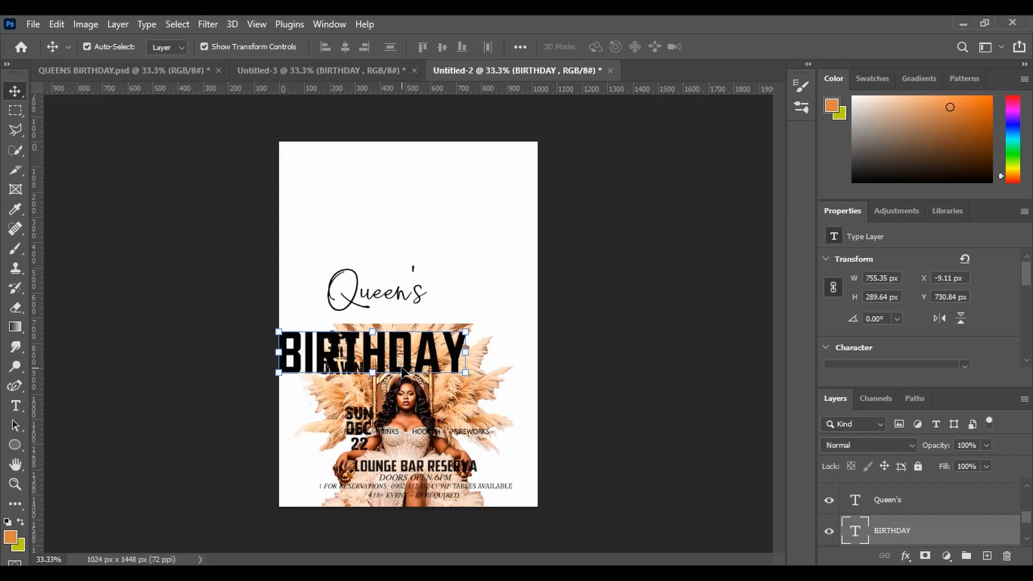
pyautogui.press('Delete')
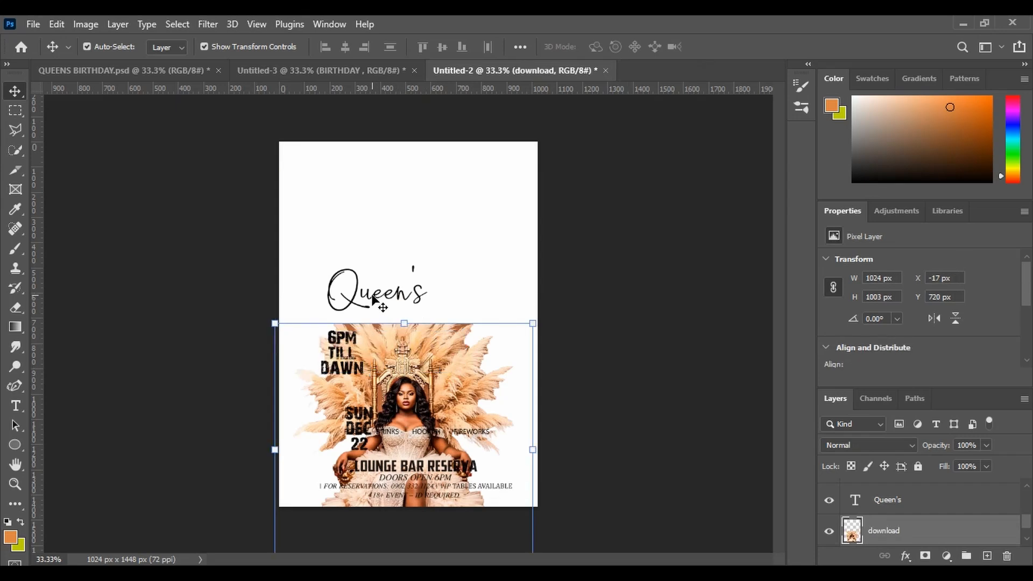
pyautogui.click(375, 299)
pyautogui.moveTo(375, 299); pyautogui.dragTo(328, 76)
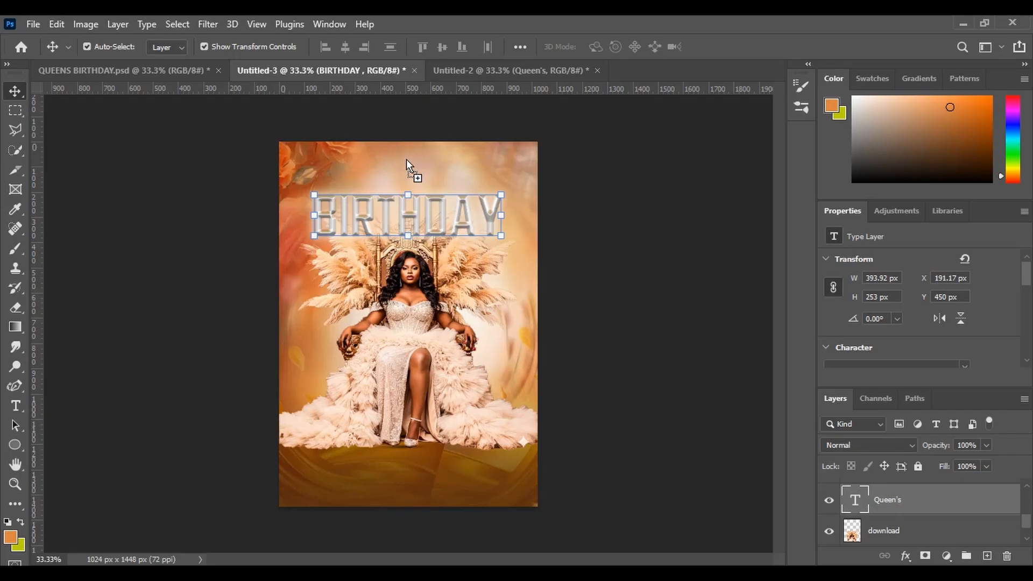
pyautogui.moveTo(406, 159); pyautogui.dragTo(464, 197)
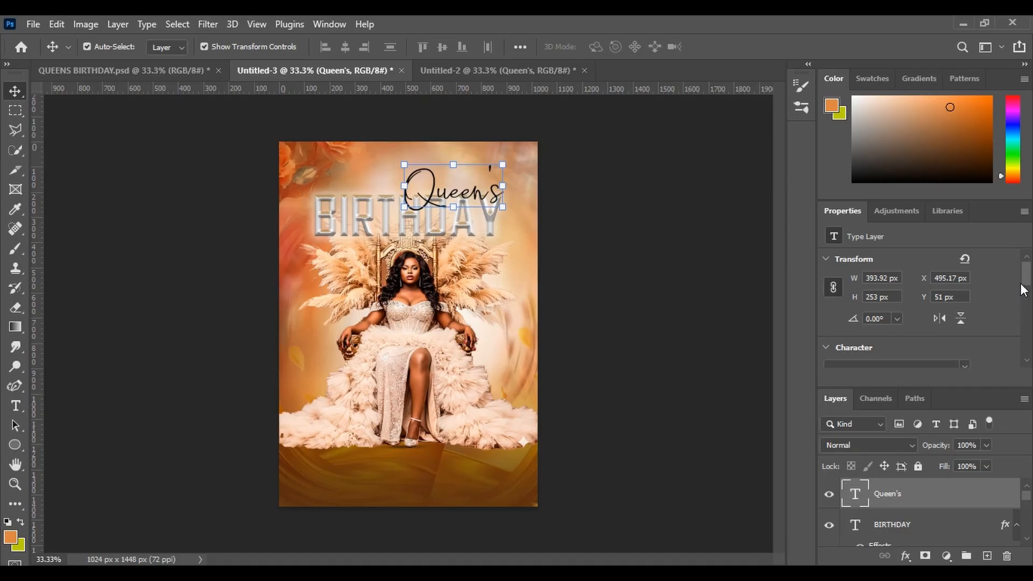
# Set the Queen's text color to white (ffffff).
pyautogui.click(1025, 361)
pyautogui.click(1025, 362)
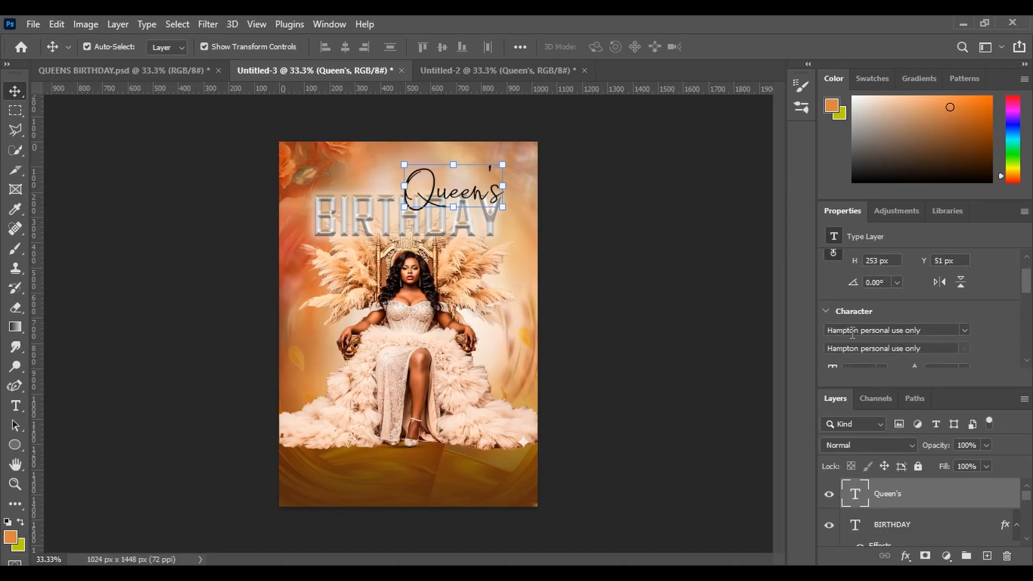
pyautogui.click(1028, 361)
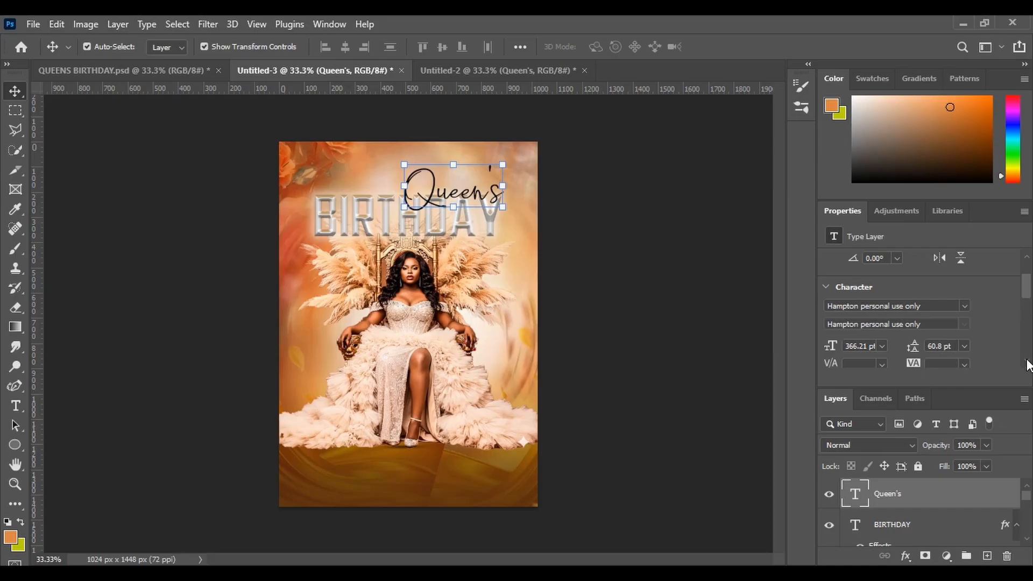
pyautogui.scroll(-5, 1026, 362)
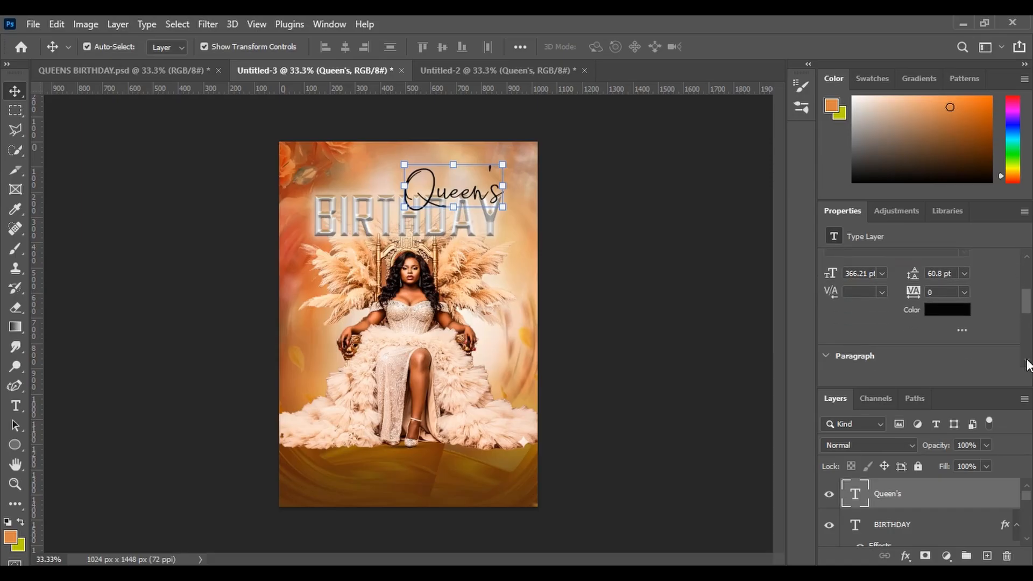
pyautogui.click(947, 310)
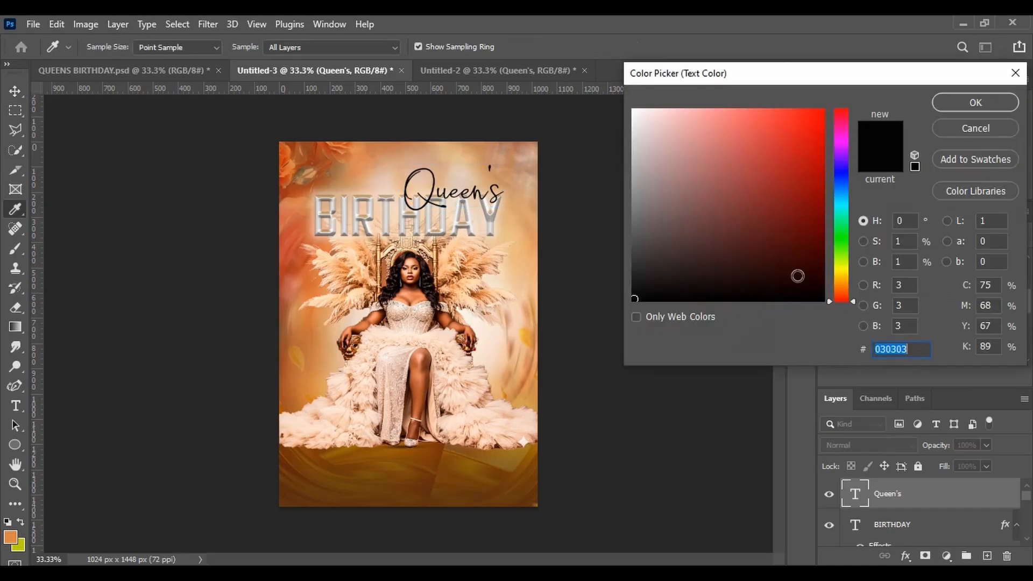
pyautogui.click(637, 298)
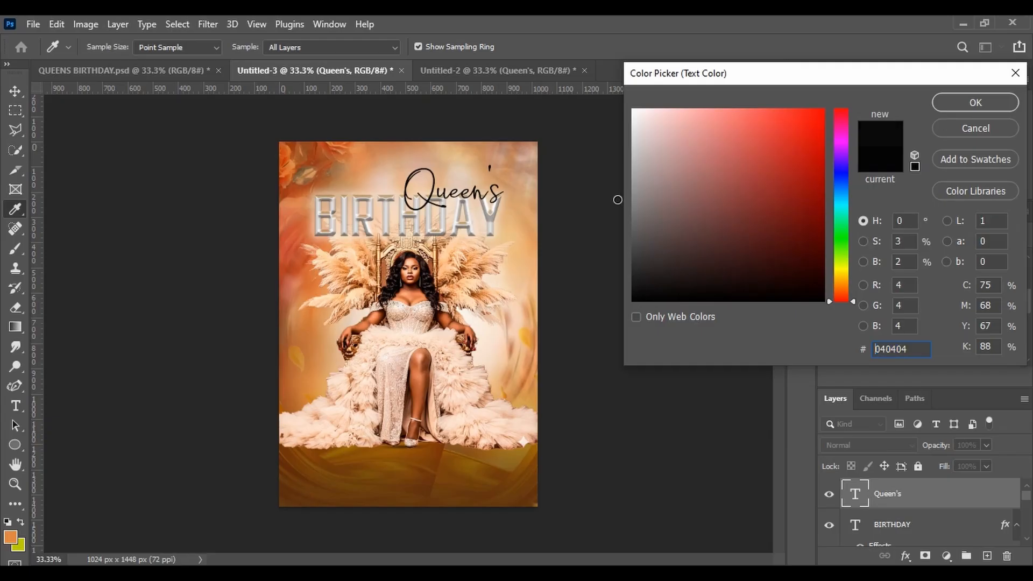
pyautogui.moveTo(633, 111); pyautogui.dragTo(609, 97)
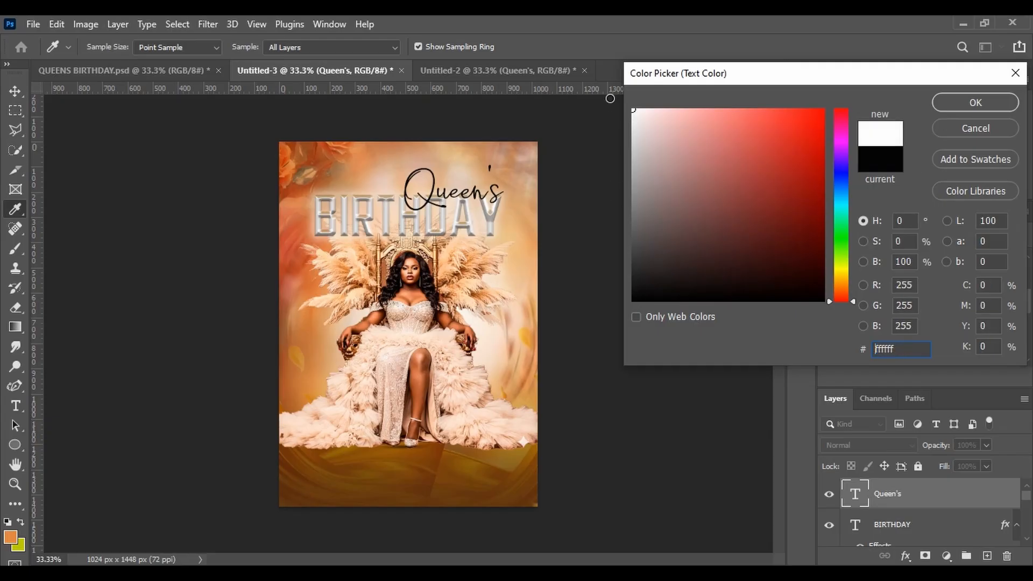
pyautogui.click(959, 104)
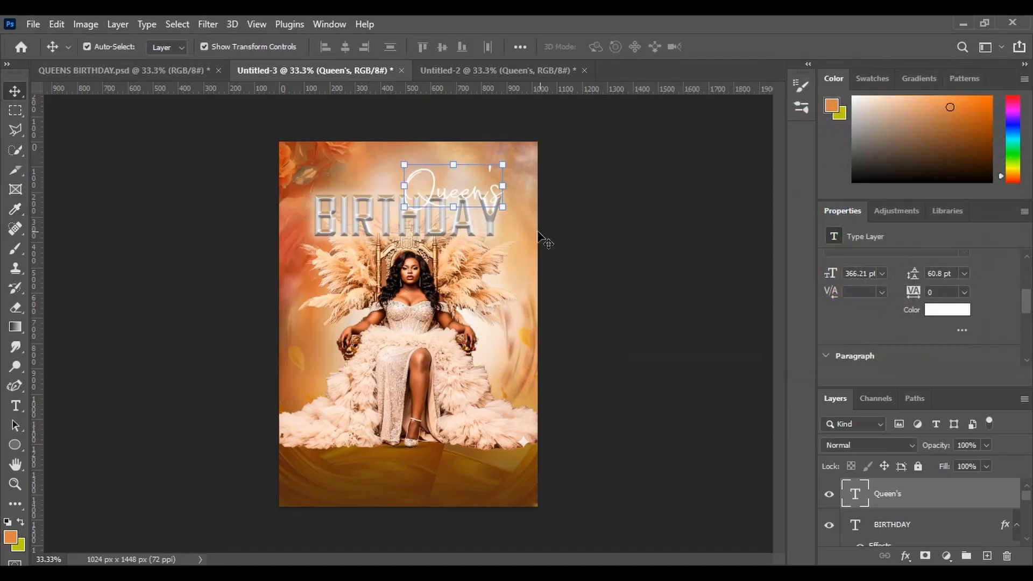
# Nudge the Queen's text slightly upward and shift BIRTHDAY left to about X 123 px.
pyautogui.click(520, 227)
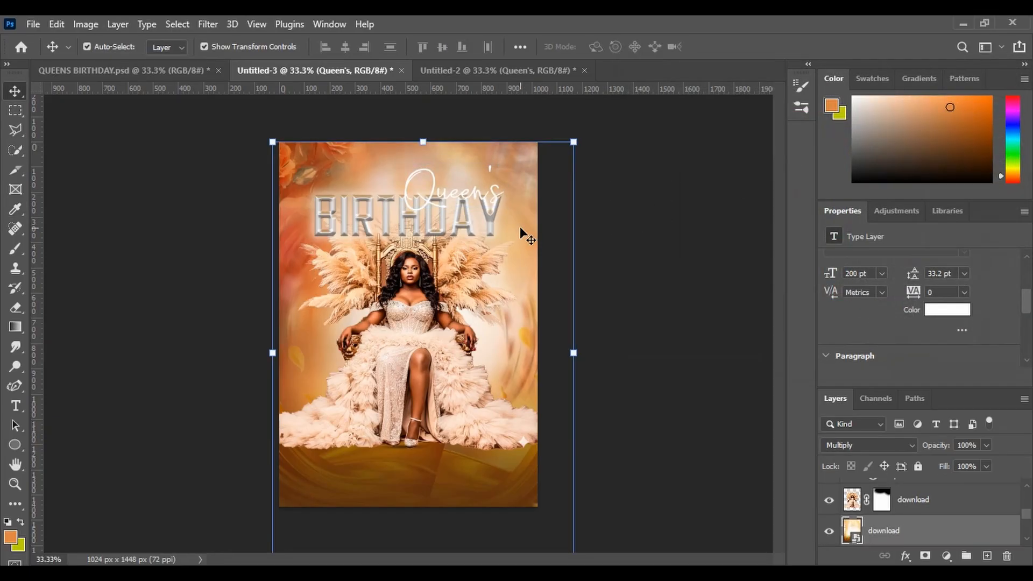
pyautogui.click(464, 192)
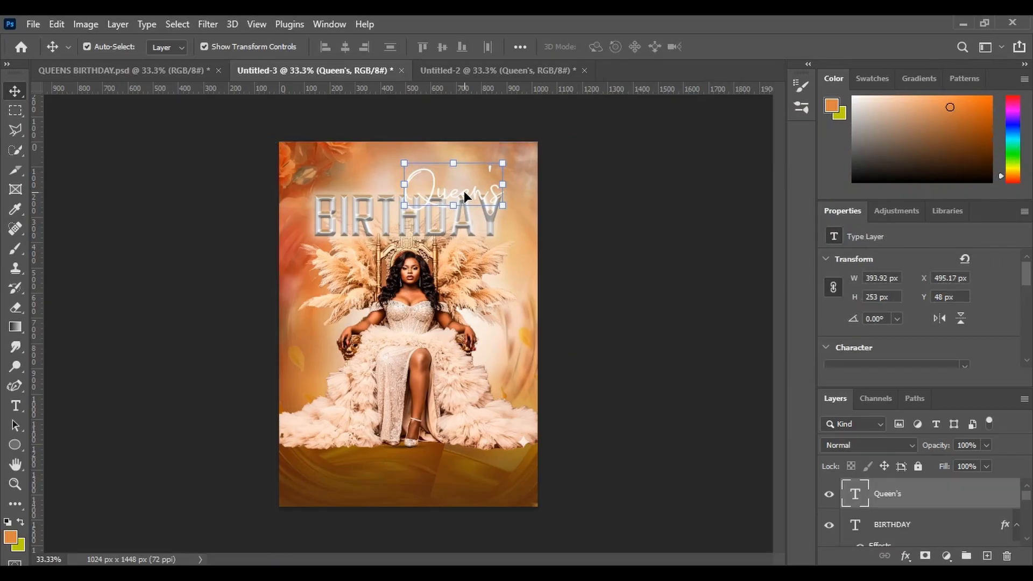
pyautogui.press('Up')
pyautogui.press('Up')
pyautogui.press('Up')
pyautogui.press('Up')
pyautogui.press('Up')
pyautogui.press('Up')
pyautogui.click(570, 235)
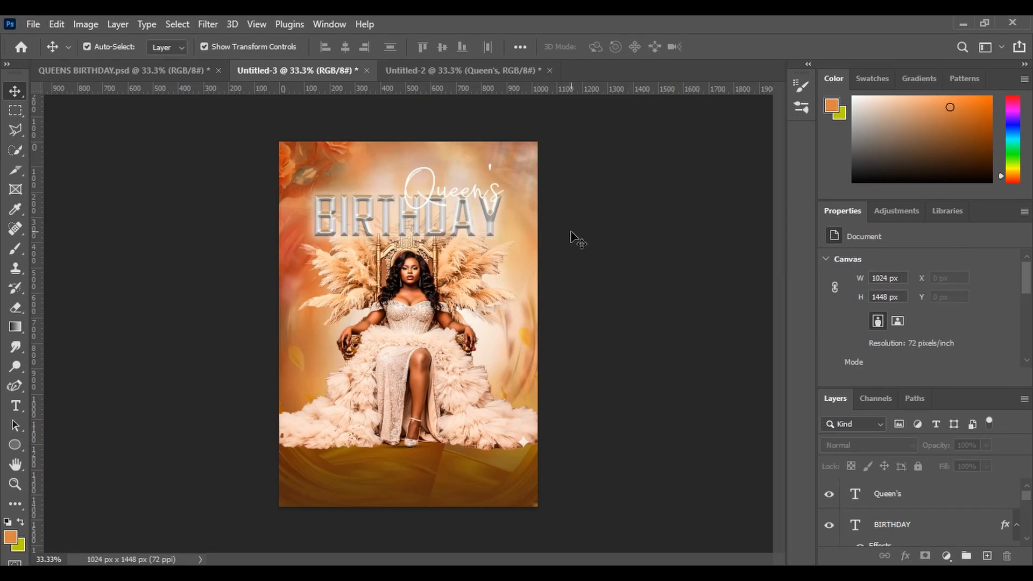
pyautogui.click(427, 224)
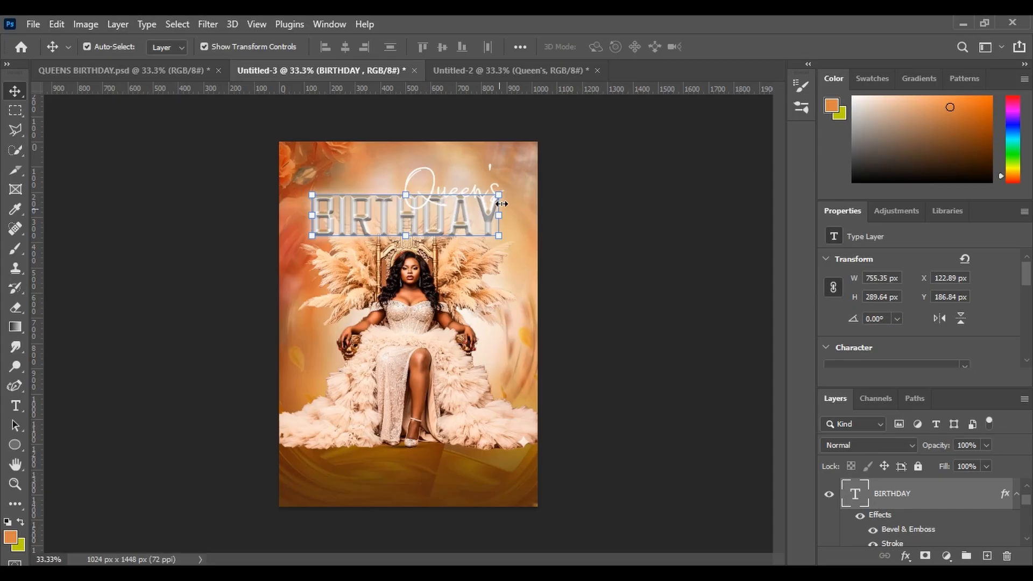
# Delete the Queen's text layer from Untitled-2.
pyautogui.click(494, 67)
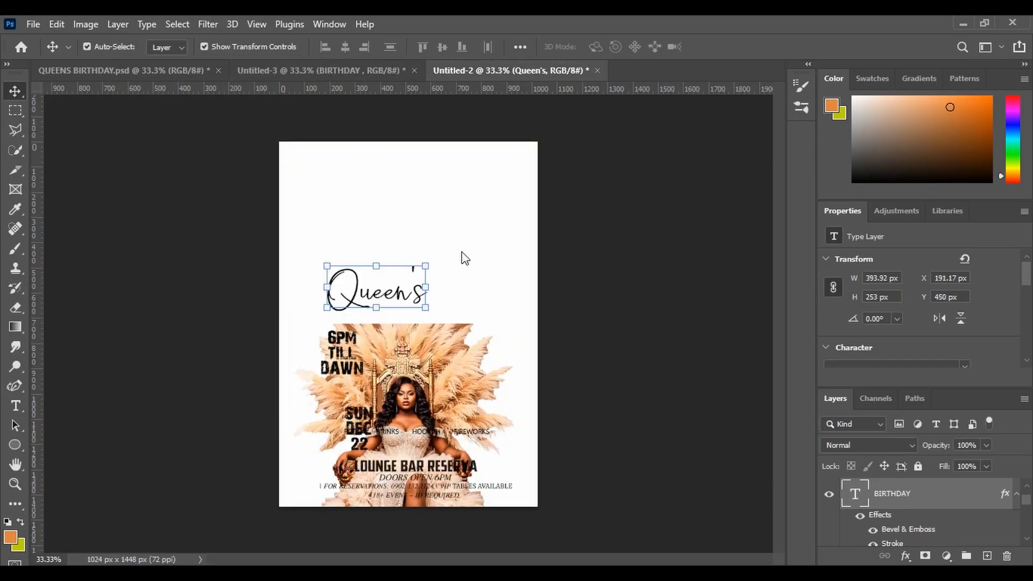
pyautogui.press('Delete')
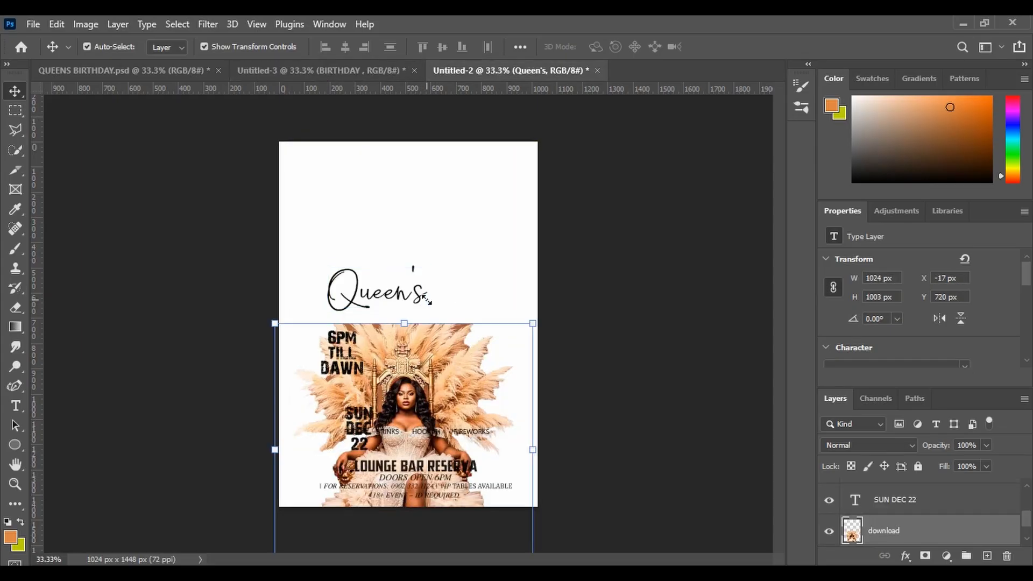
# Copy the LOUNGE BAR RESERVA text block from Untitled-2 into Untitled-3, placing it below the queen at about X 128 px, Y 1260 px.
pyautogui.click(428, 472)
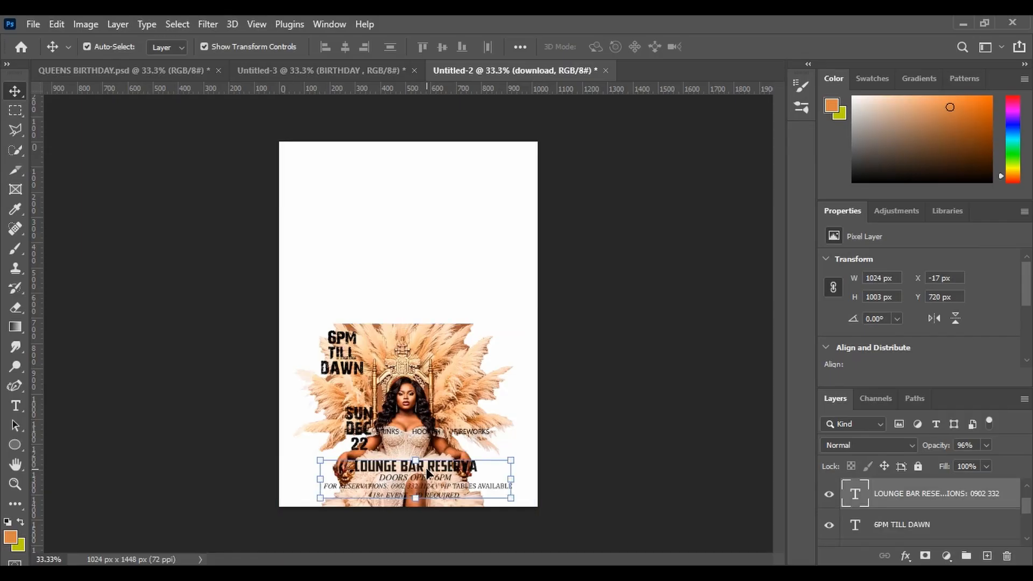
pyautogui.moveTo(428, 472); pyautogui.dragTo(240, 73)
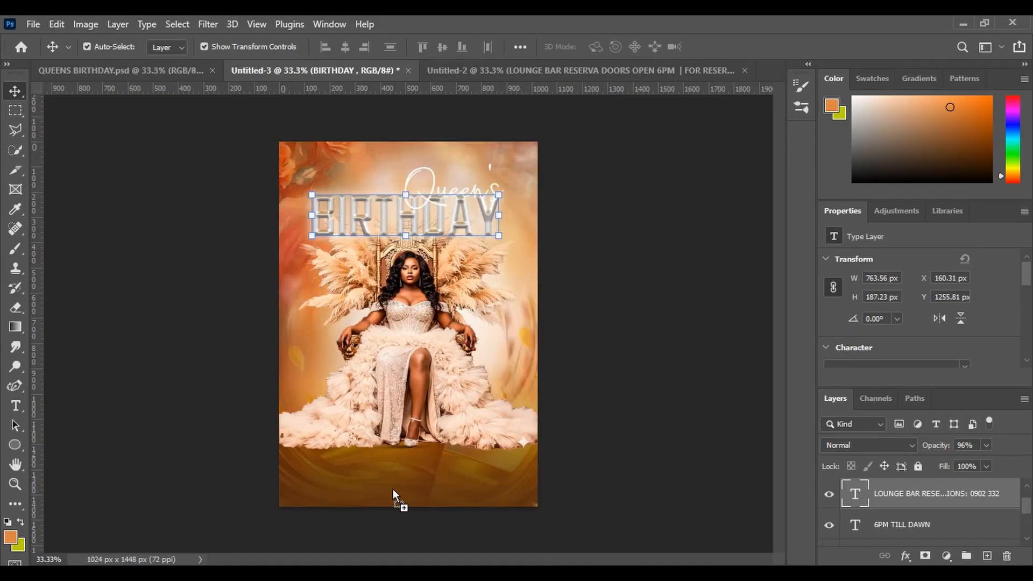
pyautogui.moveTo(418, 475)
pyautogui.mouseDown()
pyautogui.moveTo(429, 477)
pyautogui.moveTo(408, 482)
pyautogui.mouseUp()
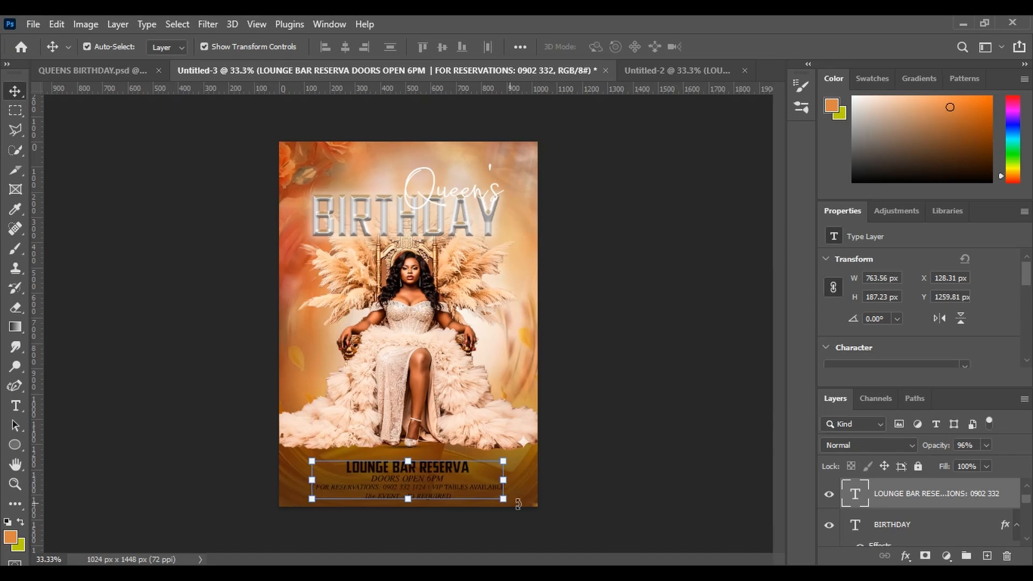
# Set the color of all text in the LOUNGE BAR RESERVA block to white (ffffff).
pyautogui.click(1025, 361)
pyautogui.click(1025, 361)
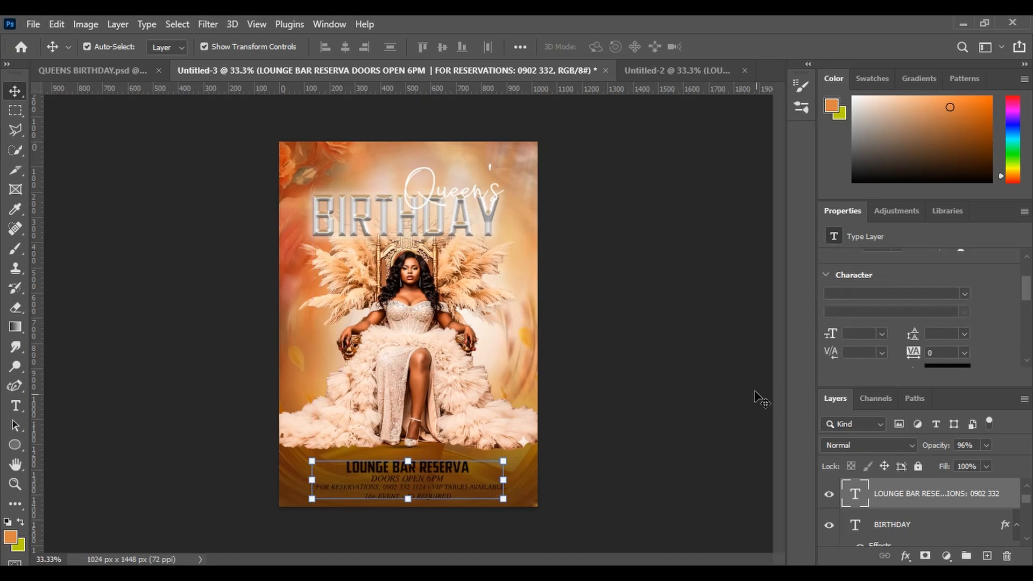
pyautogui.click(1028, 262)
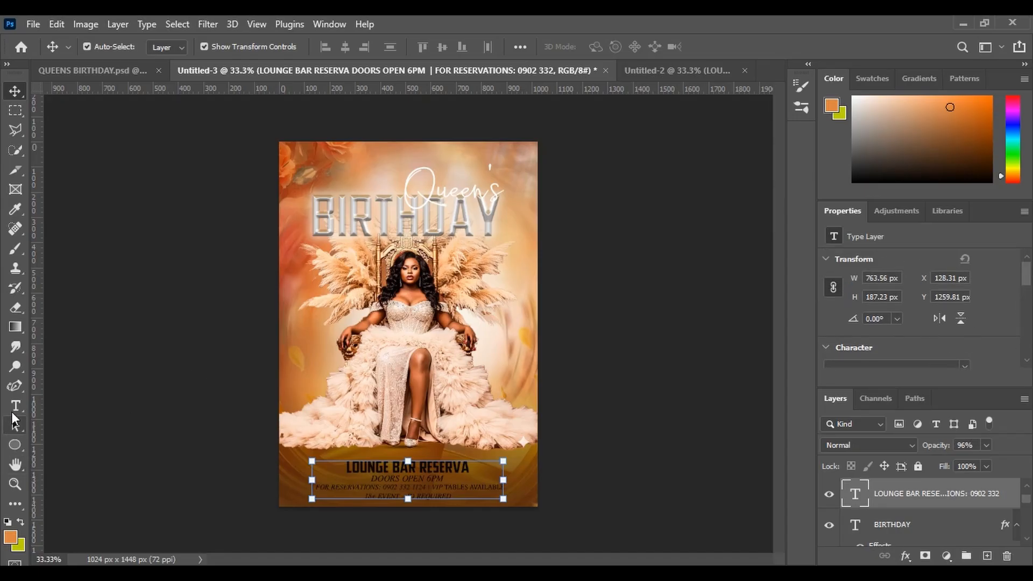
pyautogui.click(15, 409)
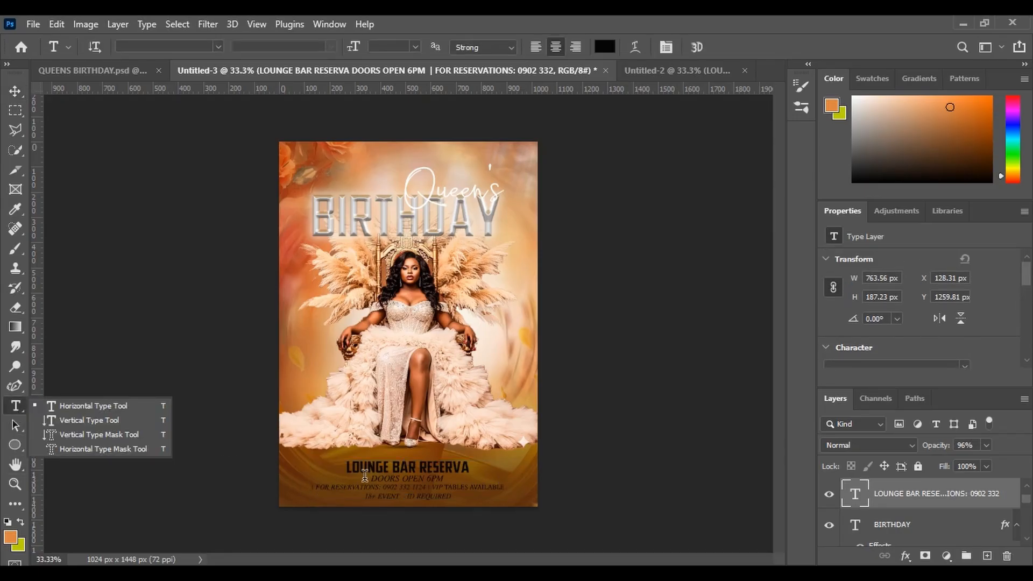
pyautogui.click(369, 465)
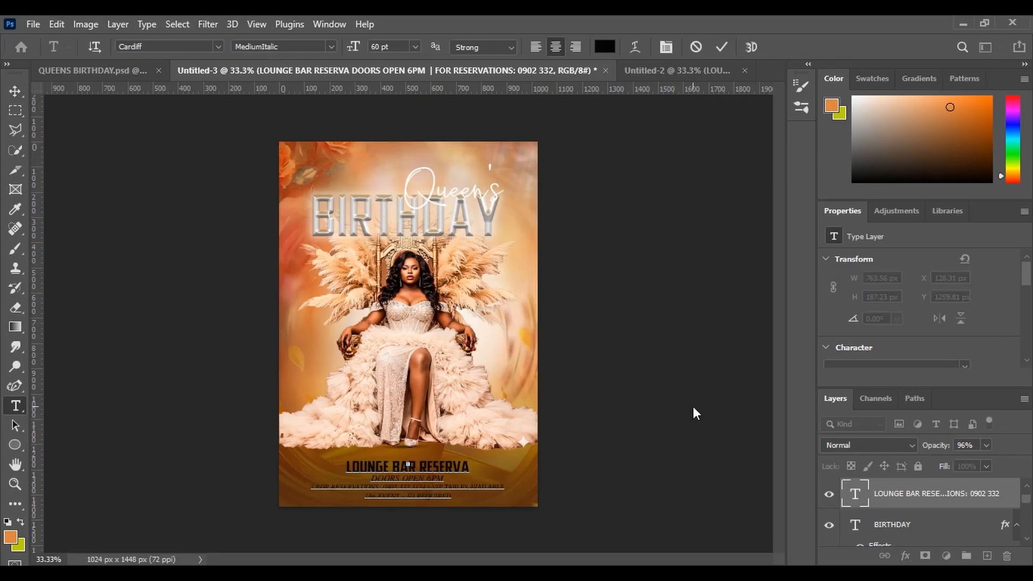
pyautogui.click(1026, 361)
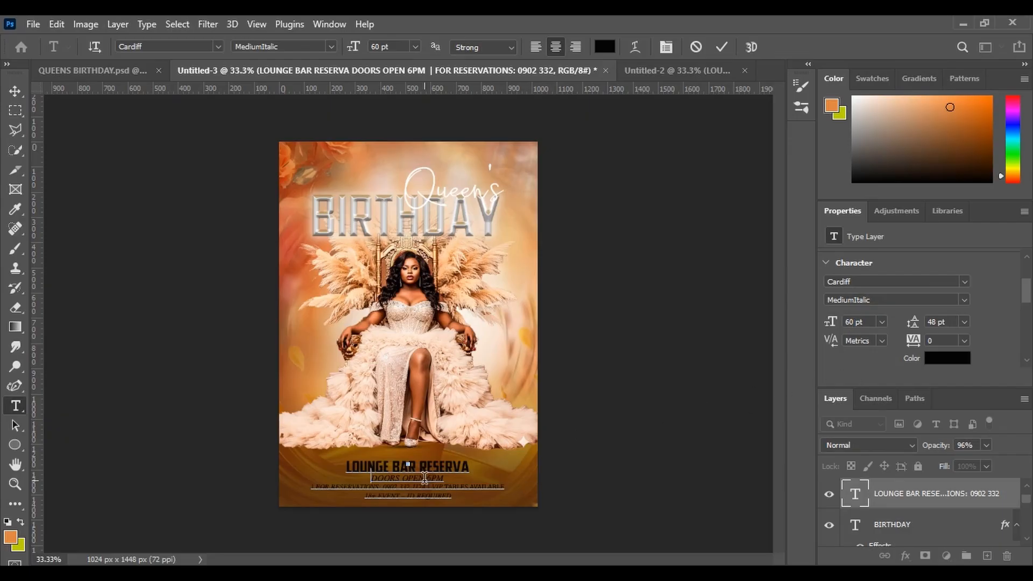
pyautogui.click(424, 477)
pyautogui.hotkey('ctrl', 'a')
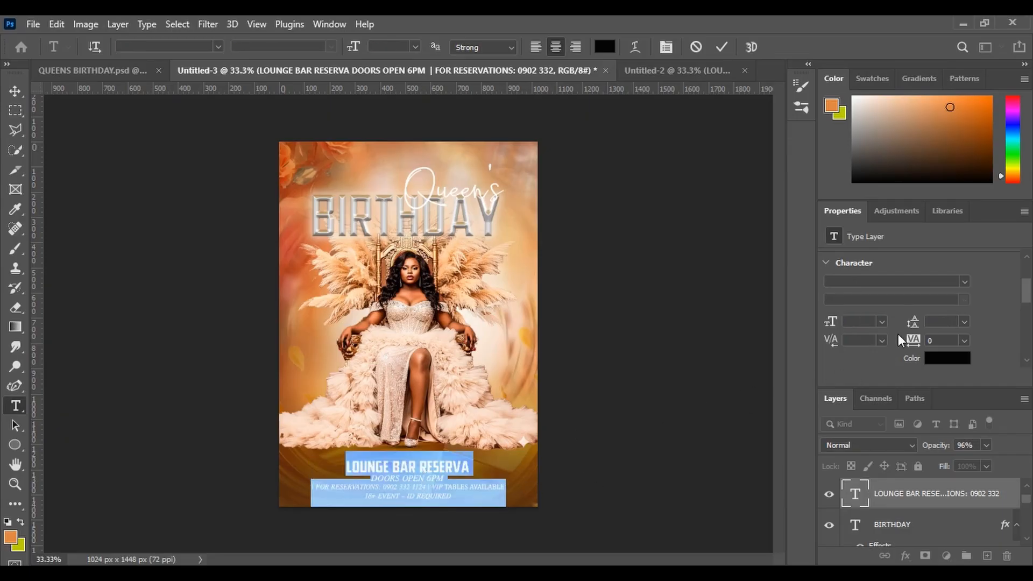
pyautogui.click(960, 365)
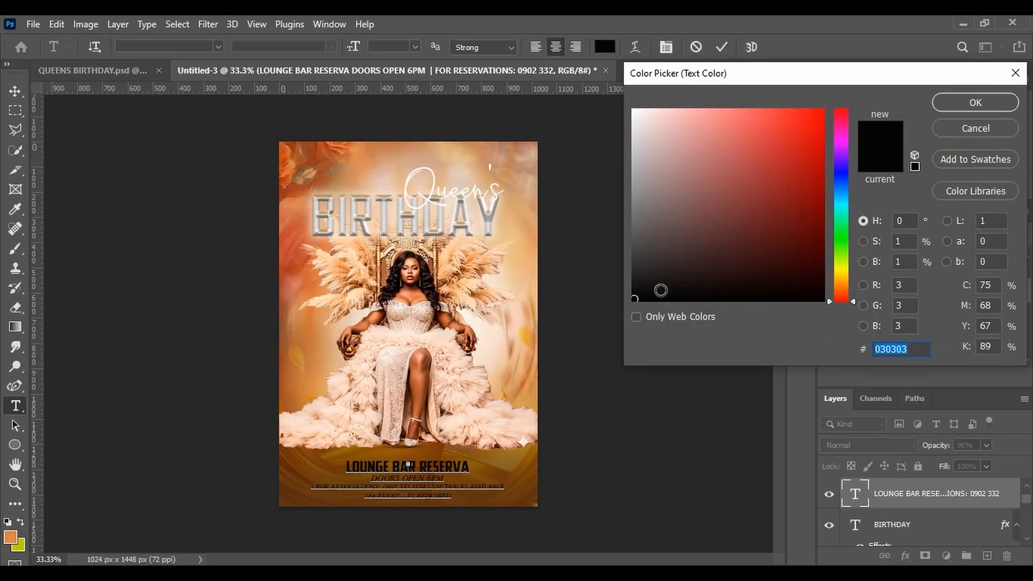
pyautogui.moveTo(641, 296); pyautogui.dragTo(624, 91)
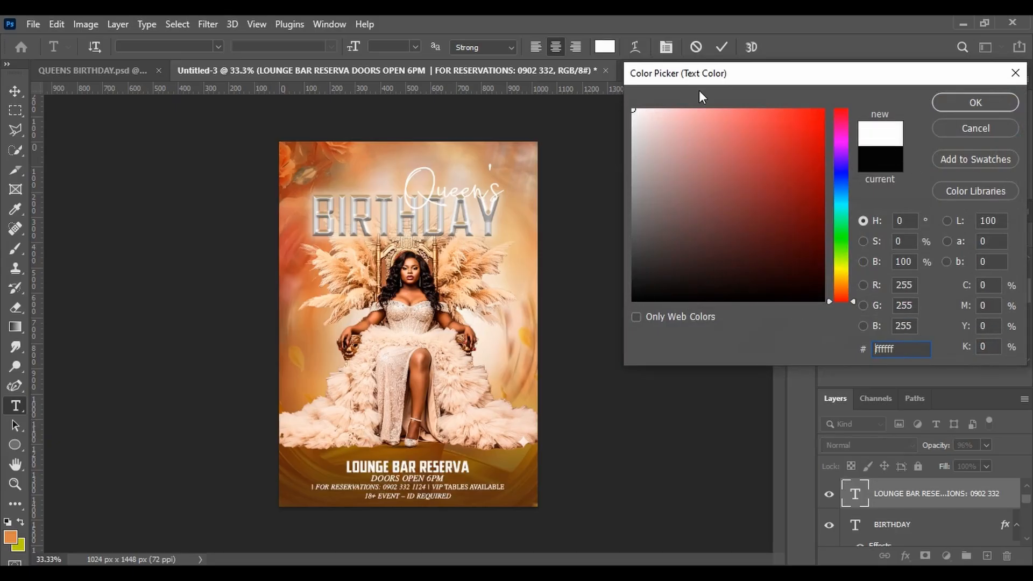
pyautogui.click(973, 102)
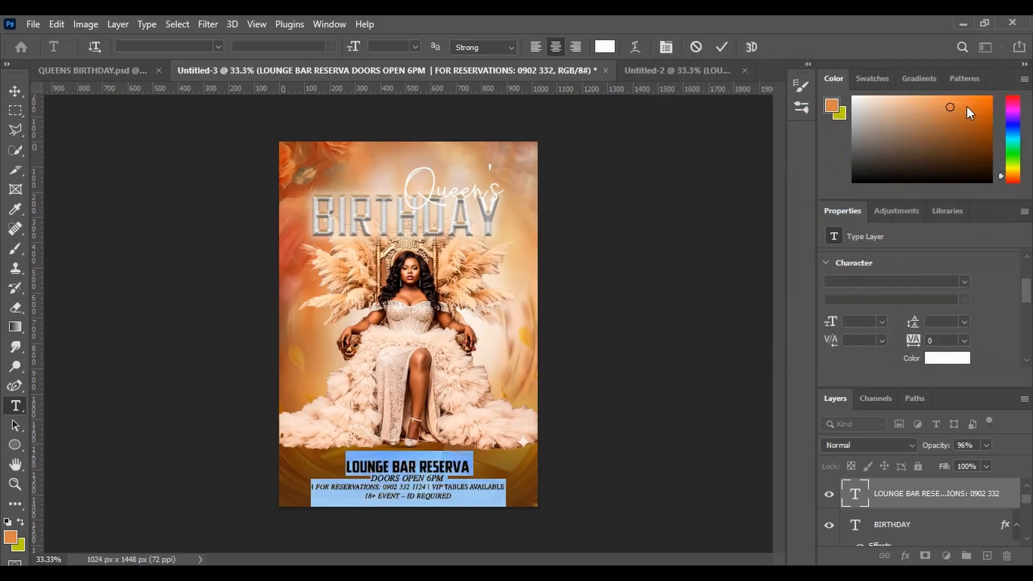
pyautogui.click(11, 89)
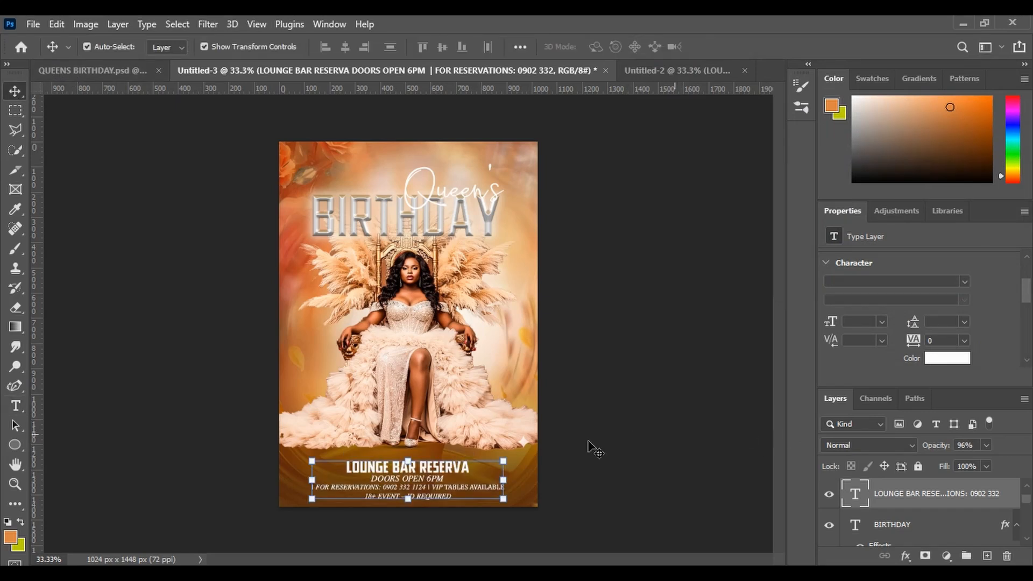
# Nudge the LOUNGE BAR RESERVA text block slightly left along the flyer's lower edge.
pyautogui.press('Left')
pyautogui.press('Left')
pyautogui.press('Left')
pyautogui.press('Left')
pyautogui.press('Left')
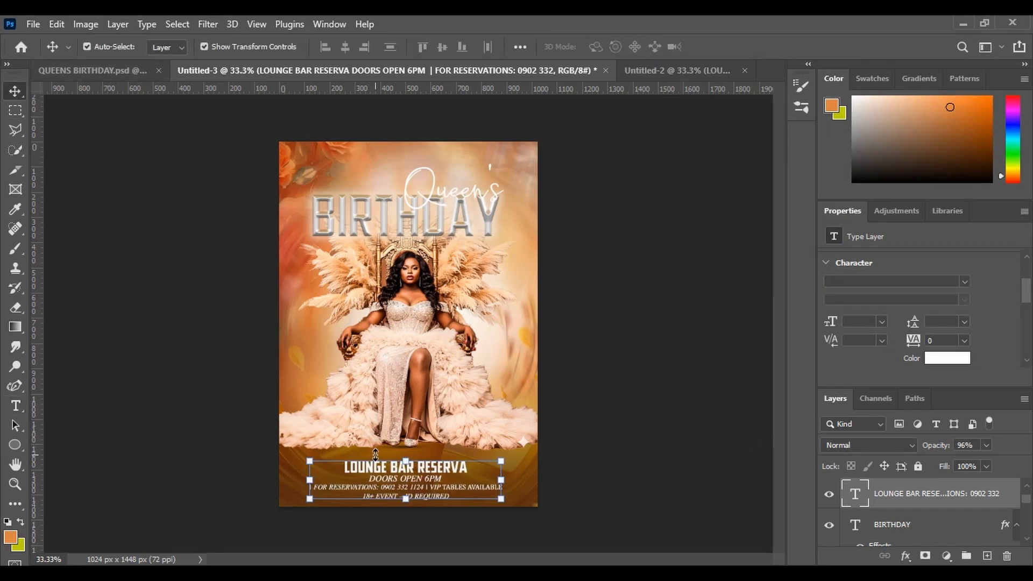
pyautogui.press('Up')
pyautogui.press('Up')
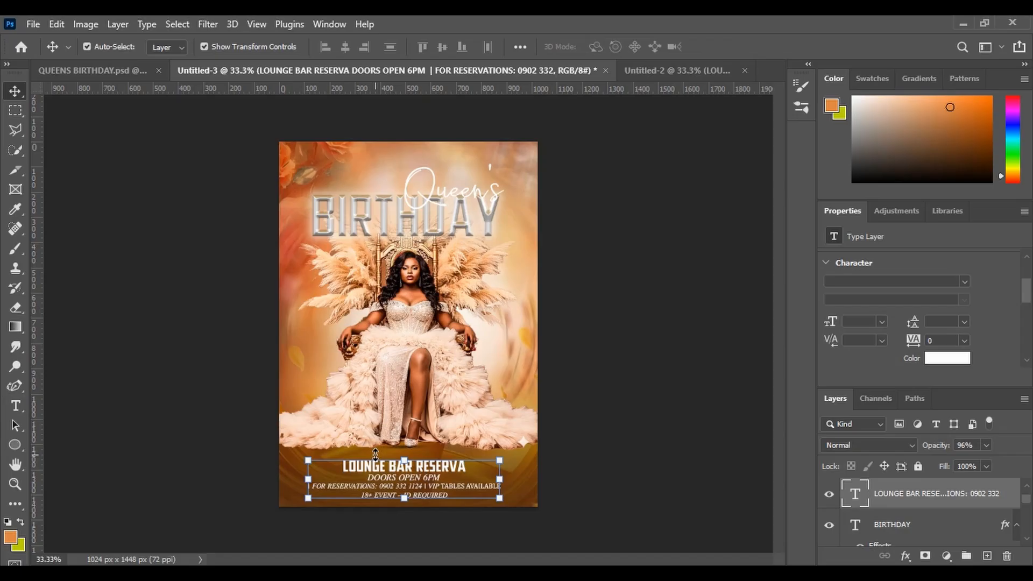
pyautogui.press('Down')
pyautogui.press('Down')
pyautogui.press('Left')
pyautogui.press('Left')
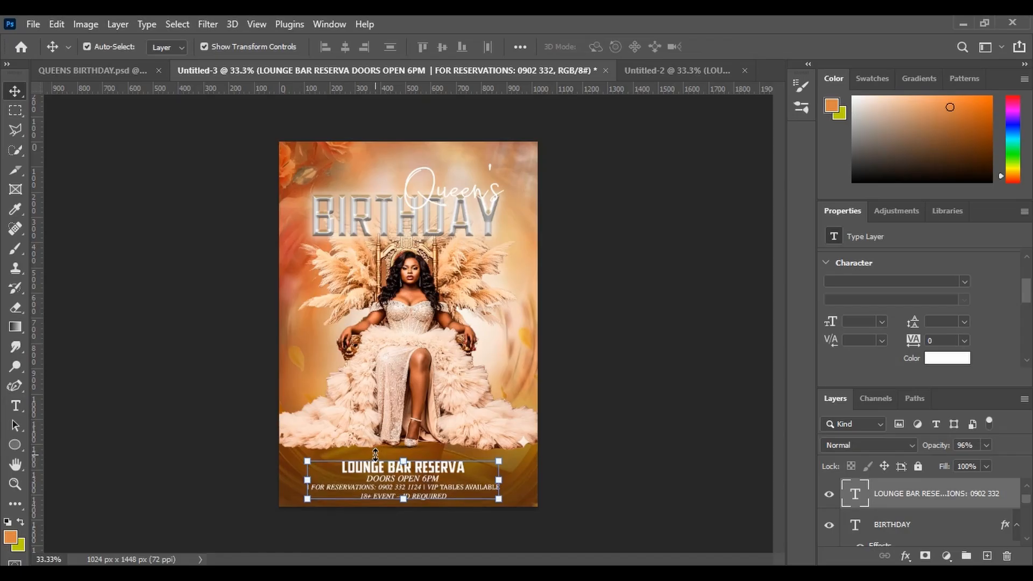
pyautogui.press('Left')
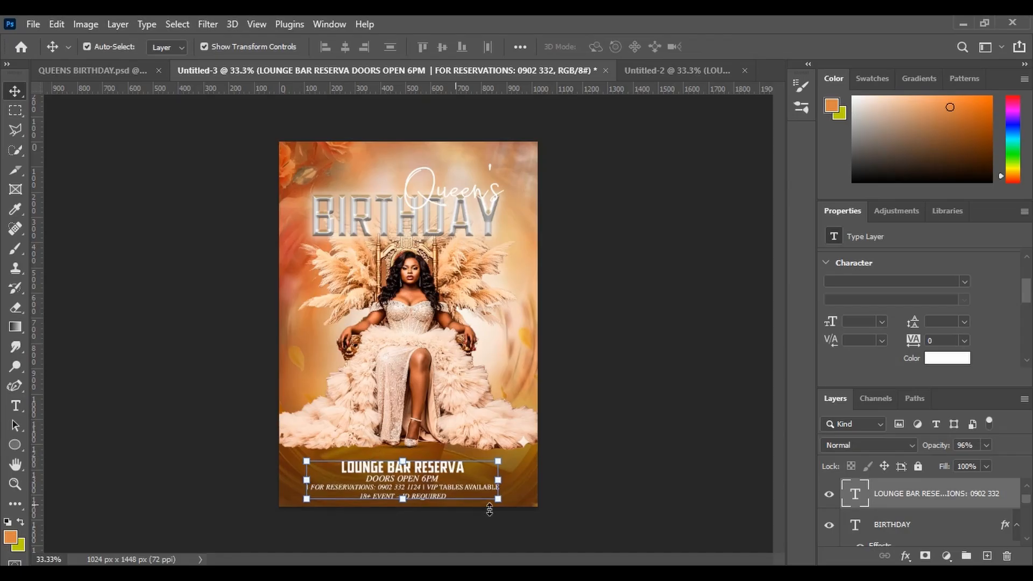
# Enable the Outer Glow and Drop Shadow layer effects on the LOUNGE BAR RESERVA text.
pyautogui.doubleClick(1006, 504)
pyautogui.click(1009, 508)
pyautogui.doubleClick(1010, 511)
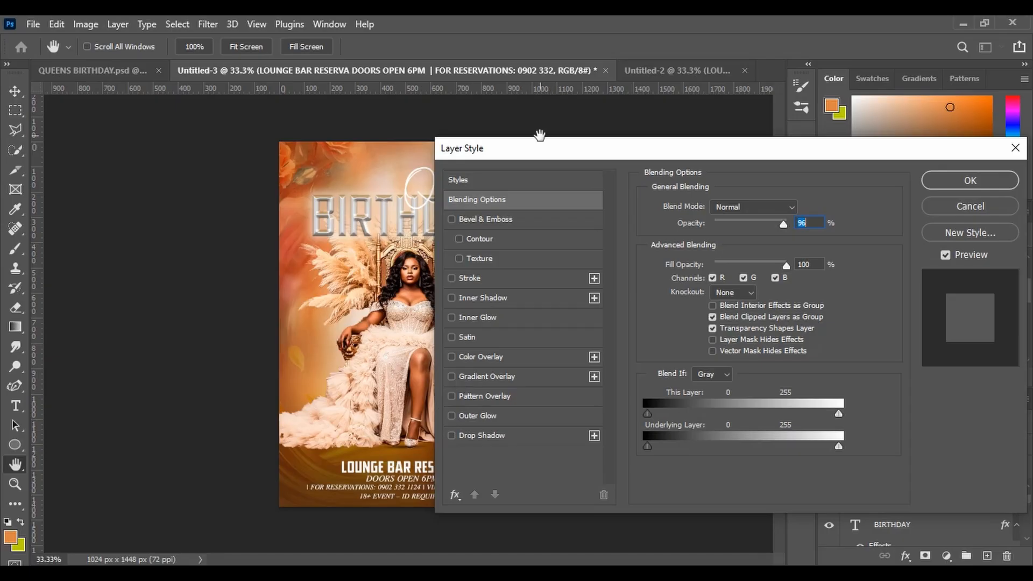
pyautogui.moveTo(543, 158); pyautogui.dragTo(663, 154)
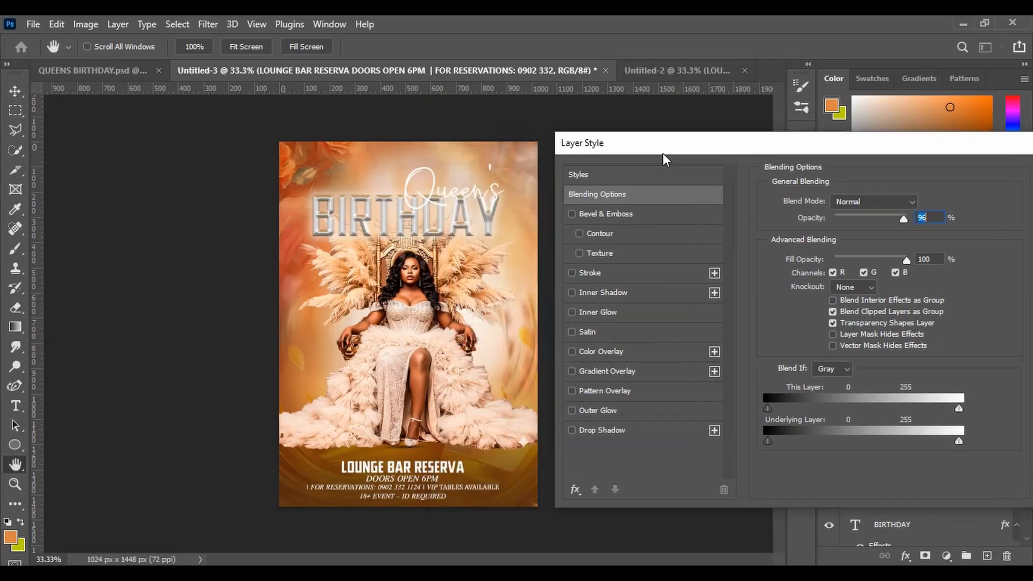
pyautogui.click(574, 410)
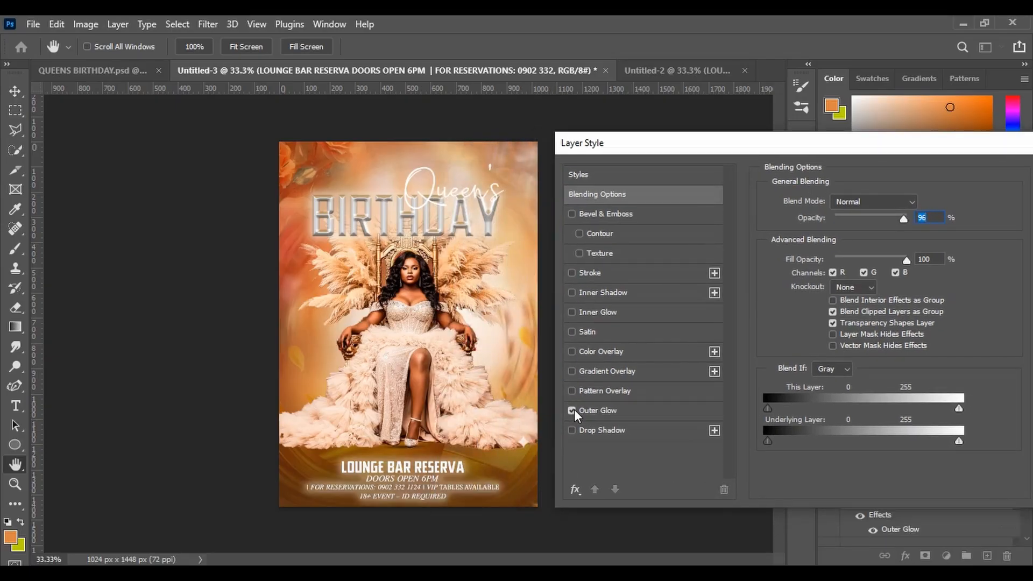
pyautogui.click(572, 431)
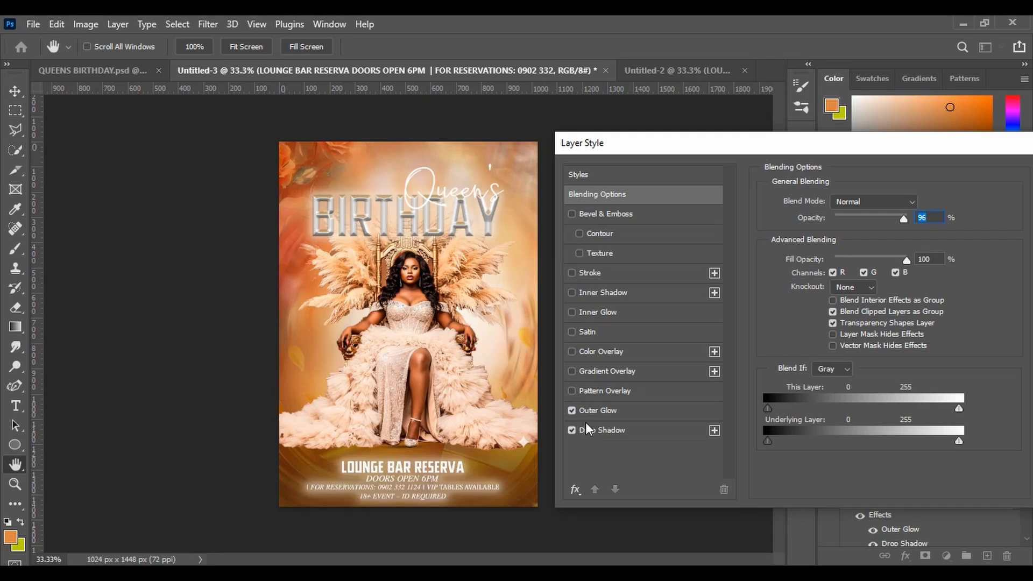
# Set the outer glow color of the LOUNGE BAR RESERVA text to black (000000).
pyautogui.click(593, 410)
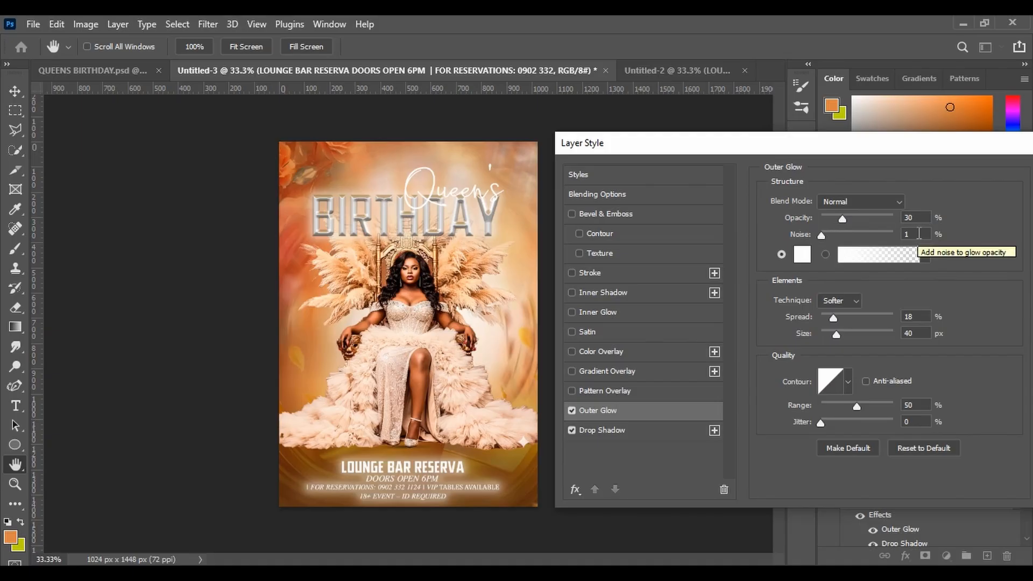
pyautogui.click(802, 256)
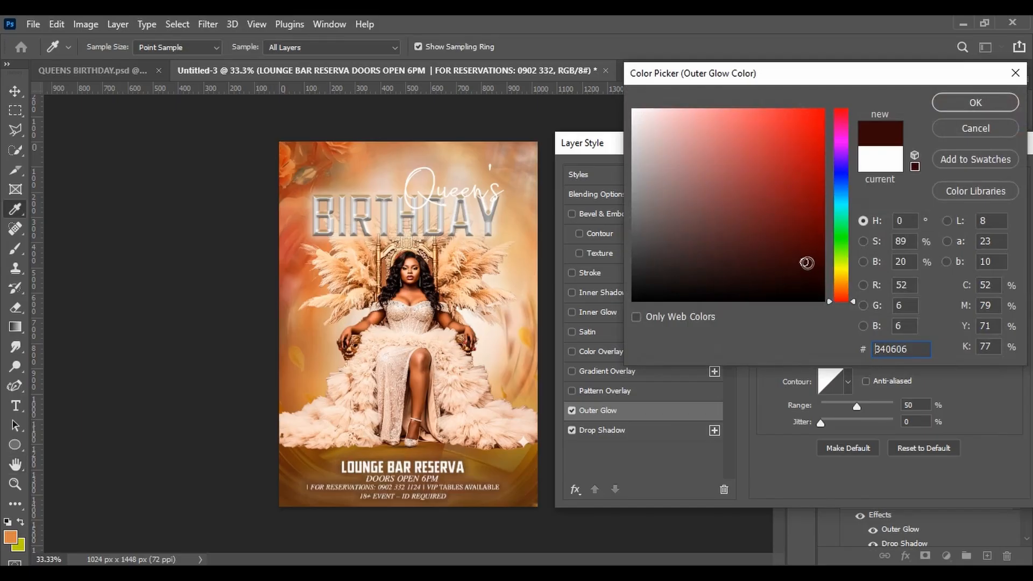
pyautogui.moveTo(804, 263); pyautogui.dragTo(628, 303)
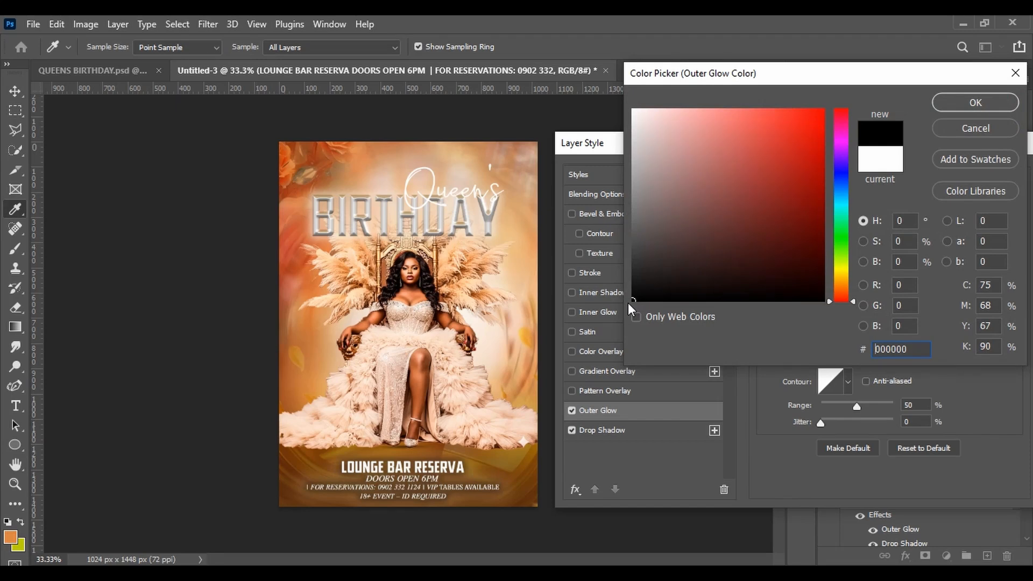
pyautogui.click(984, 102)
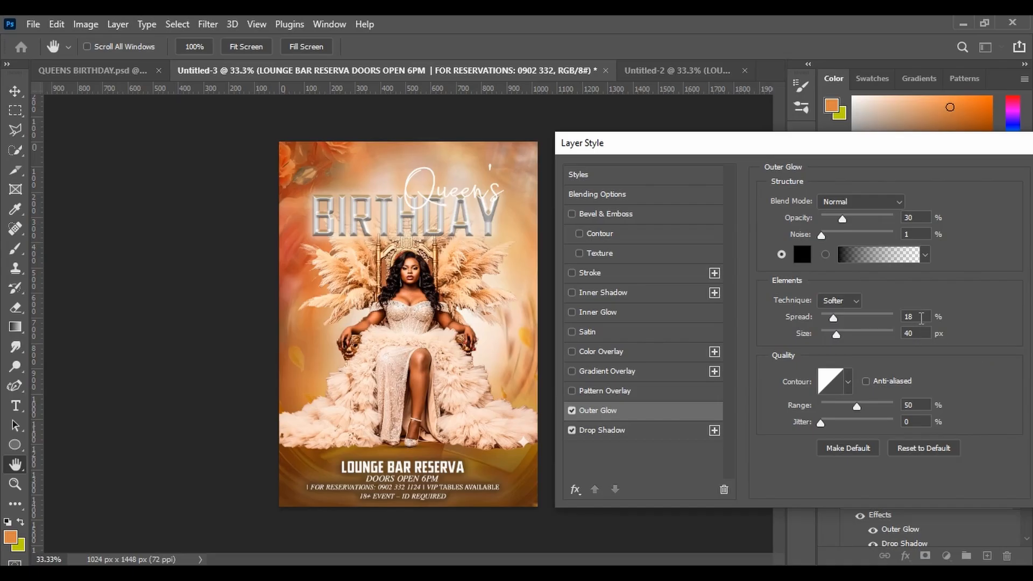
# Set the outer glow's spread to 48% and its size to 8 px.
pyautogui.doubleClick(921, 318)
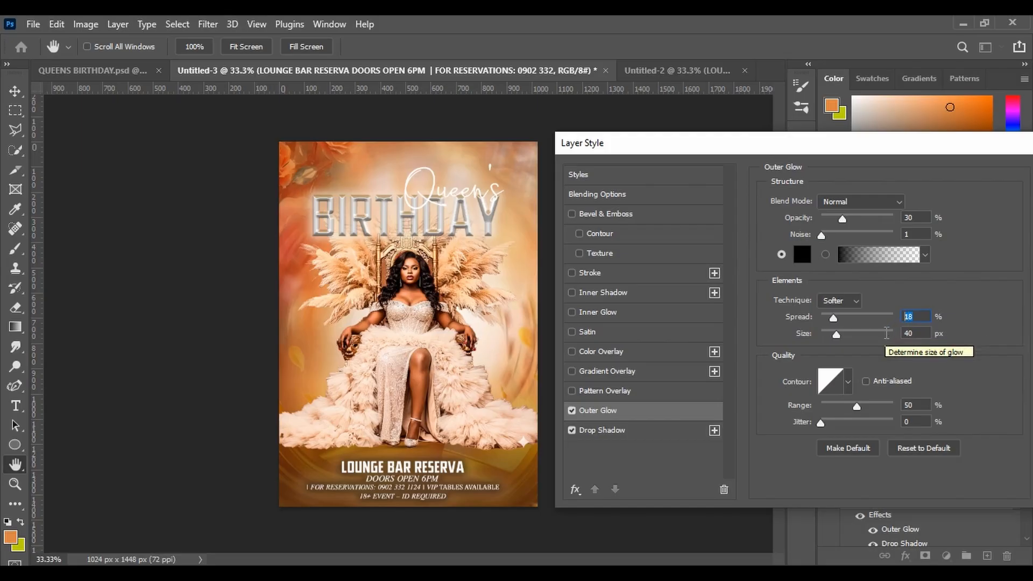
pyautogui.write('4')
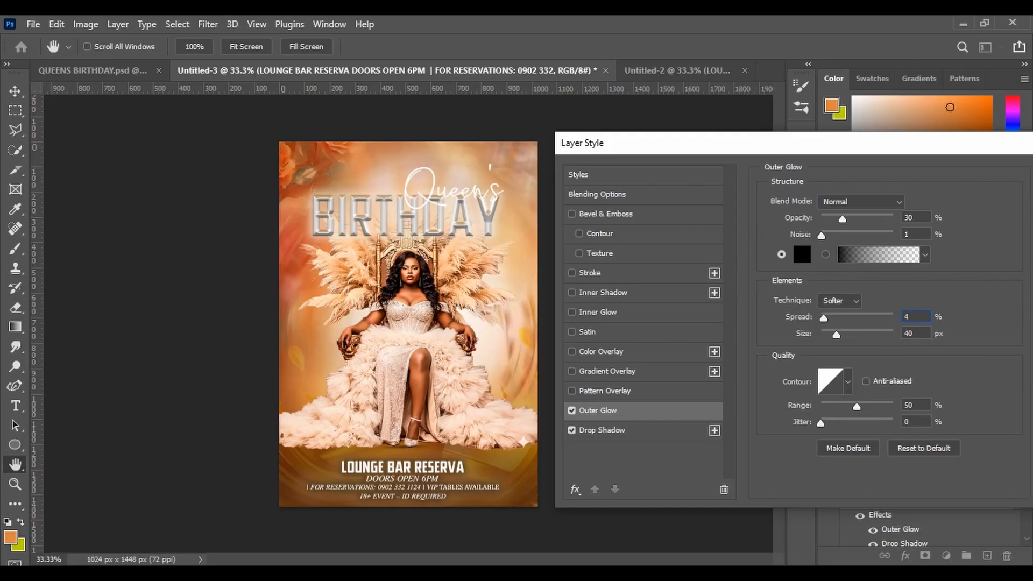
pyautogui.write('8')
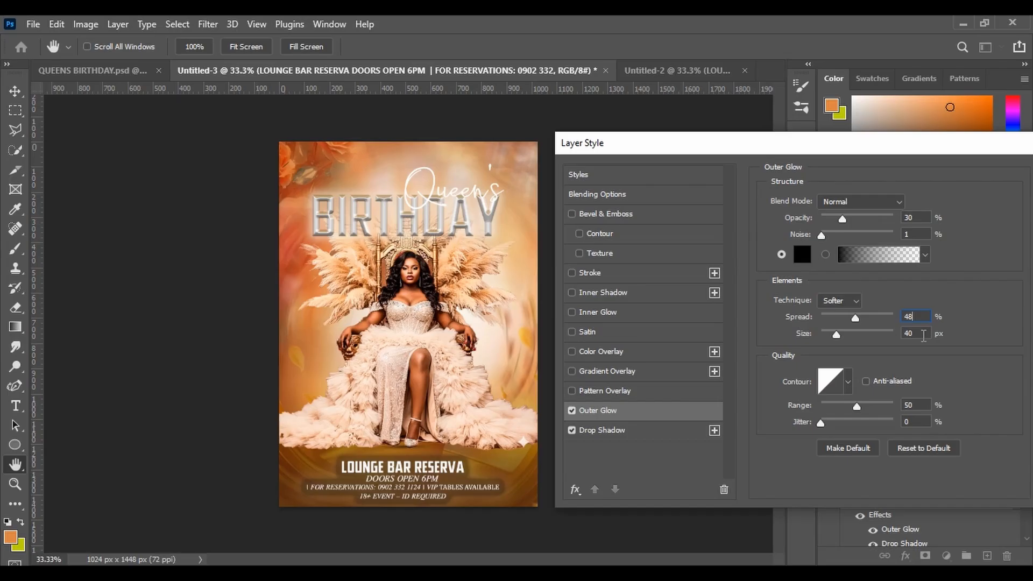
pyautogui.press('Tab')
pyautogui.write('8')
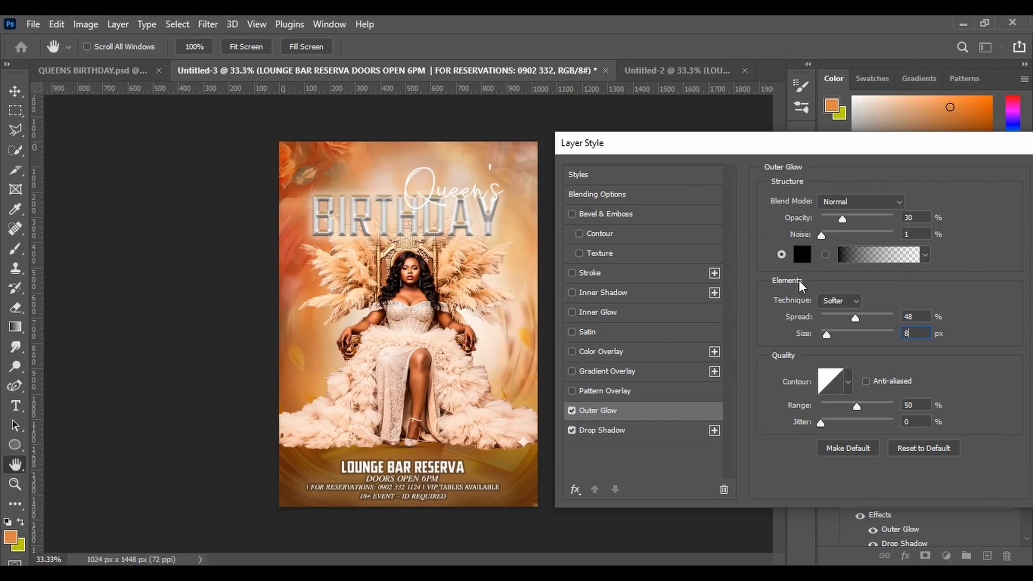
# Confirm dab18b as the drop shadow color of the LOUNGE BAR RESERVA text and set the shadow's spread to 40%.
pyautogui.click(616, 433)
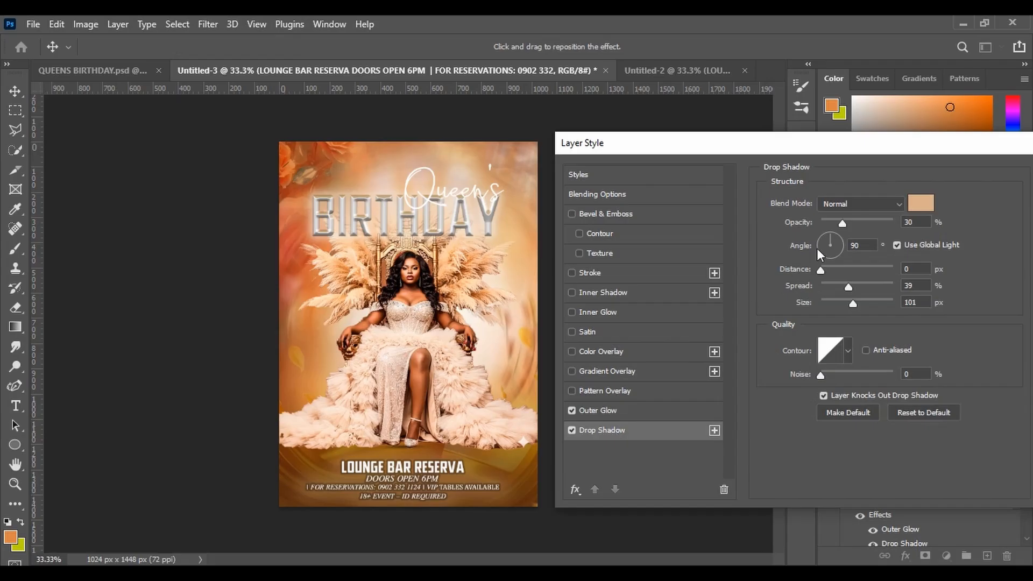
pyautogui.click(919, 203)
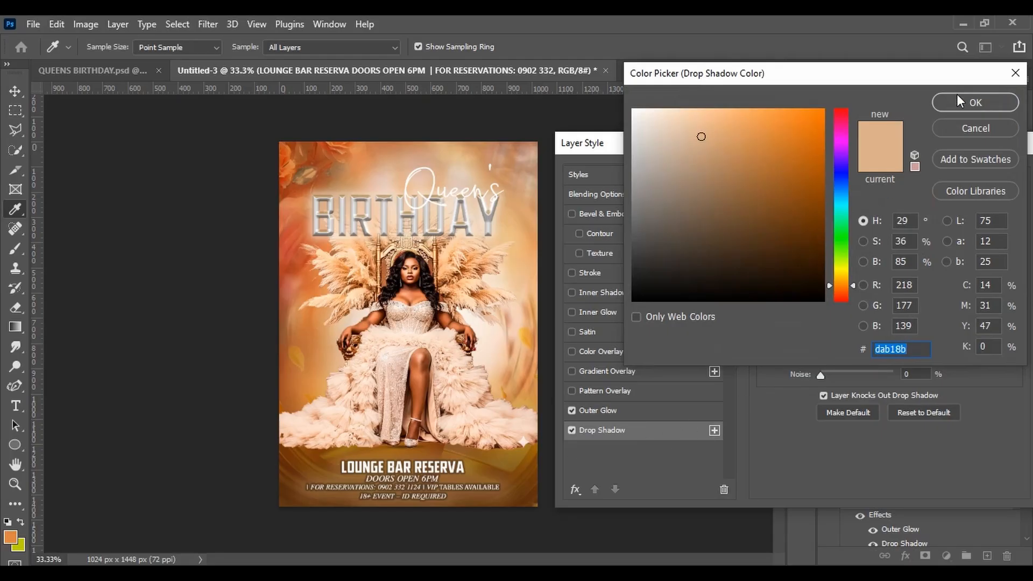
pyautogui.click(966, 105)
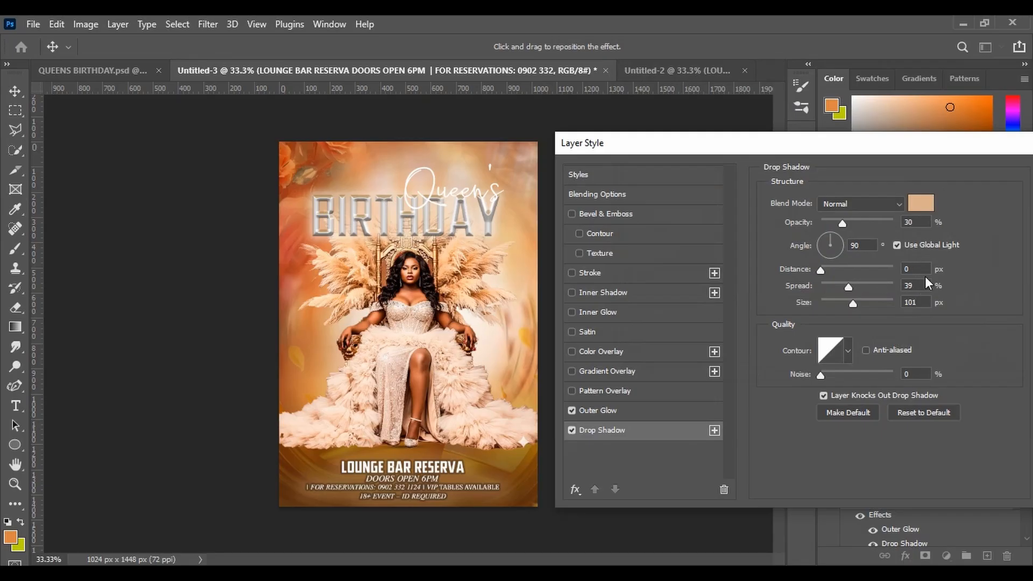
pyautogui.press('BackSpace')
pyautogui.press('BackSpace')
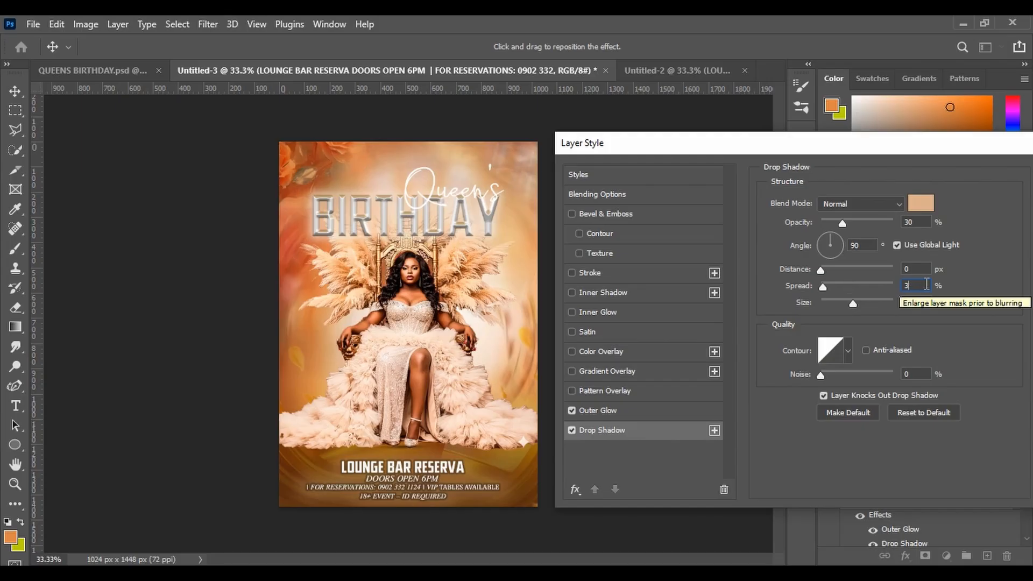
pyautogui.write('4')
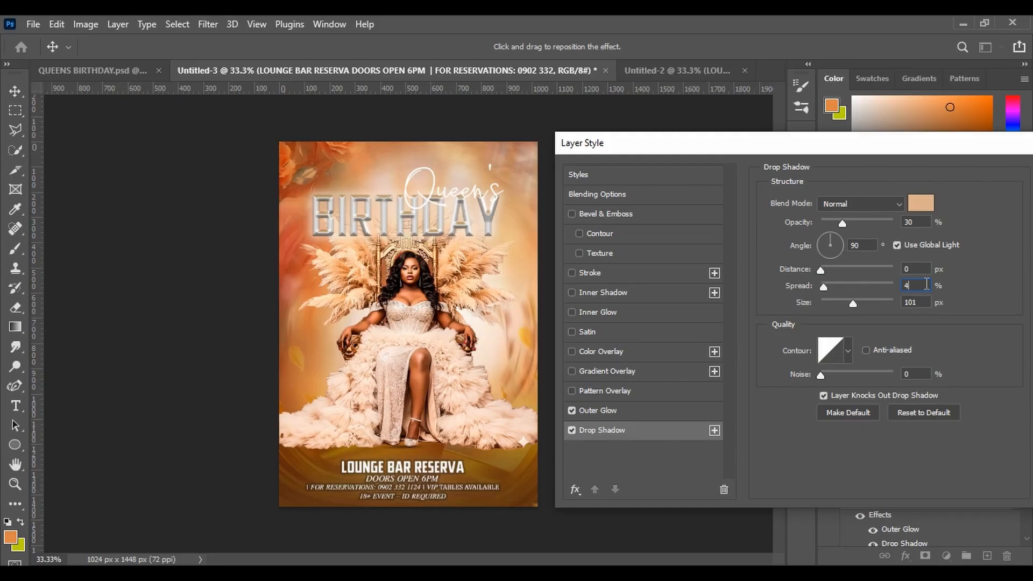
pyautogui.write('0')
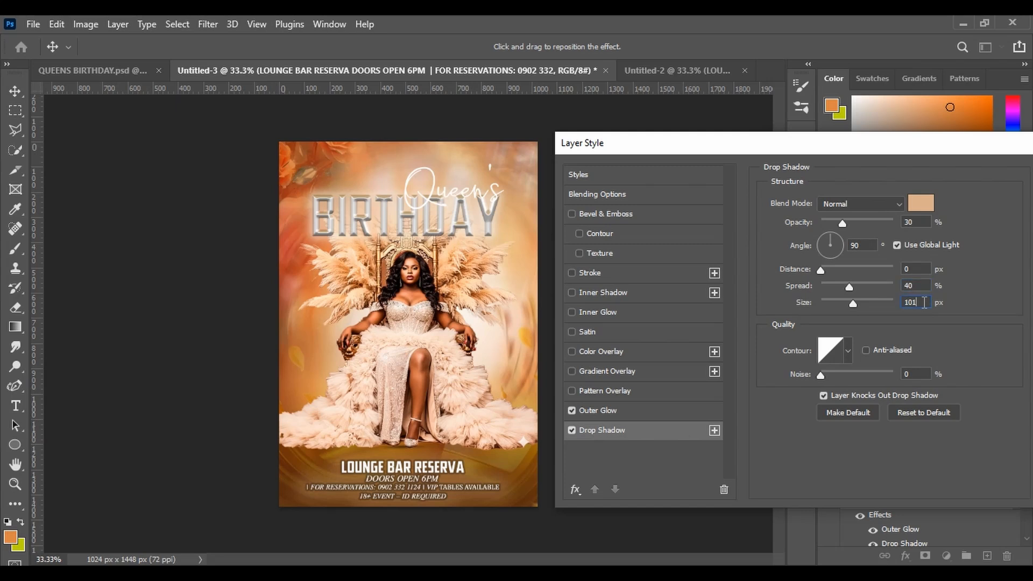
# Set the drop shadow size of the LOUNGE BAR RESERVA text to 100 px and apply the layer style.
pyautogui.press('BackSpace')
pyautogui.write('0')
pyautogui.moveTo(873, 151); pyautogui.dragTo(708, 143)
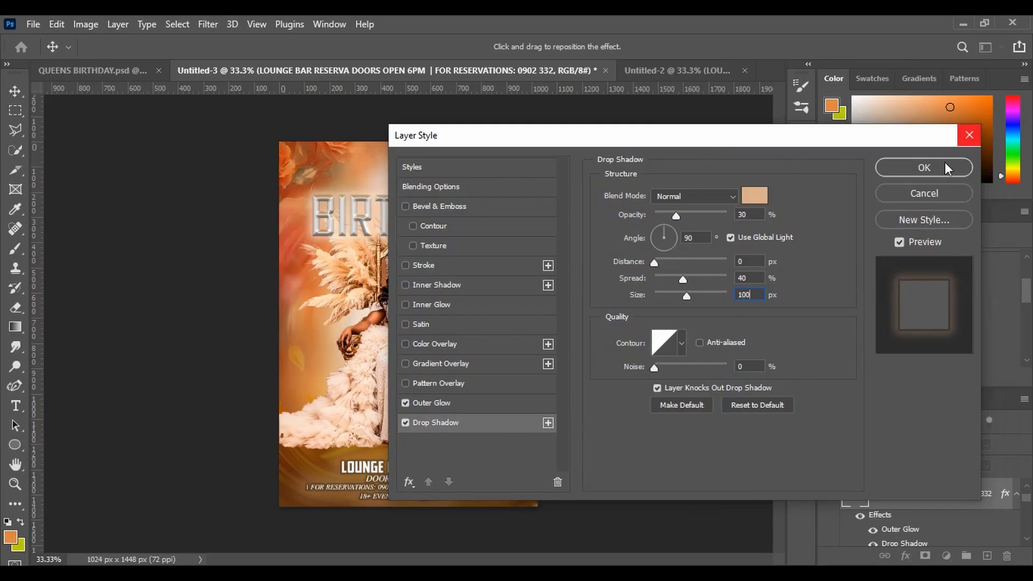
pyautogui.click(908, 168)
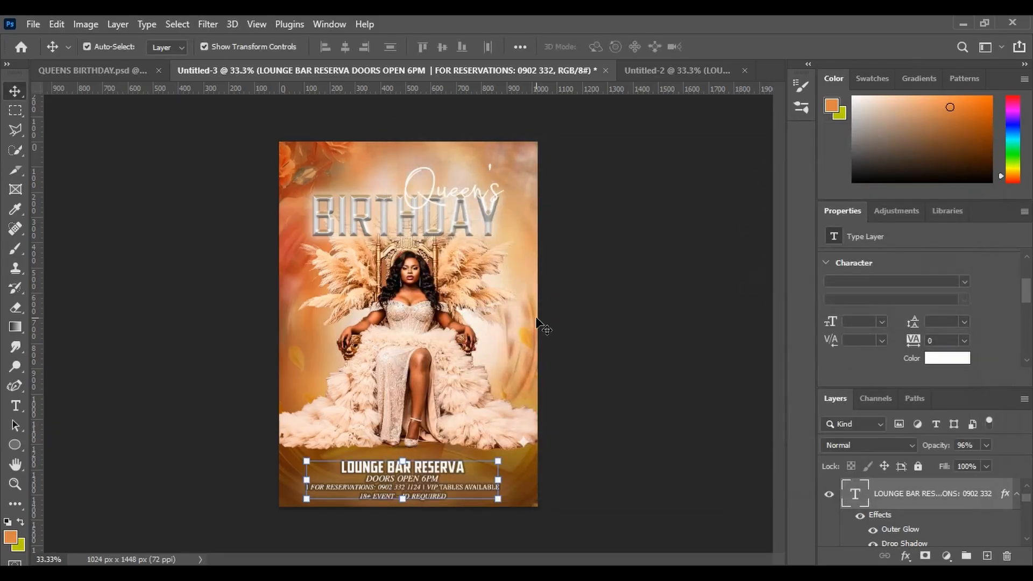
pyautogui.click(586, 391)
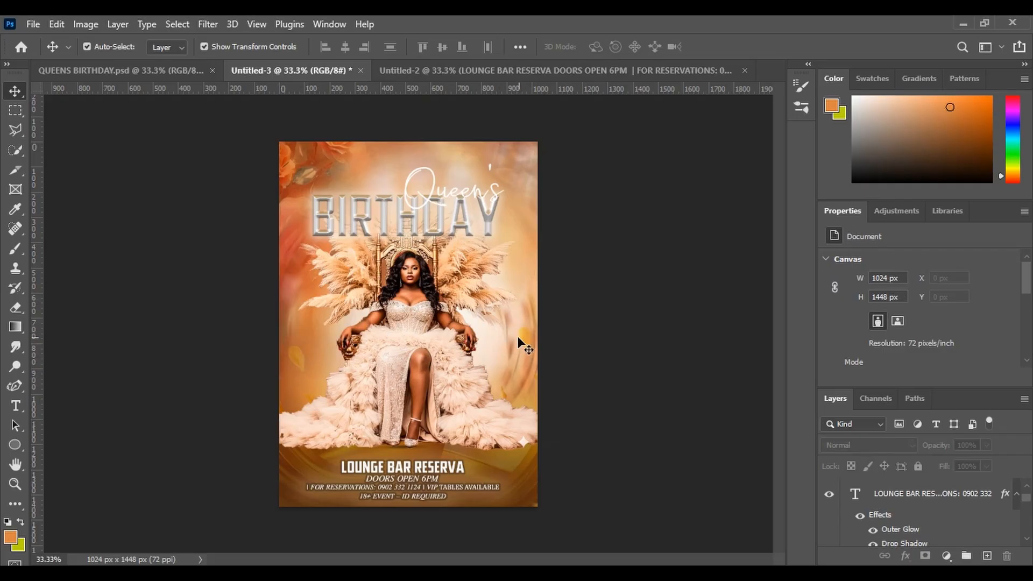
# Delete the LOUNGE BAR RESERVA text and the queen image from the Untitled-2 document.
pyautogui.click(413, 69)
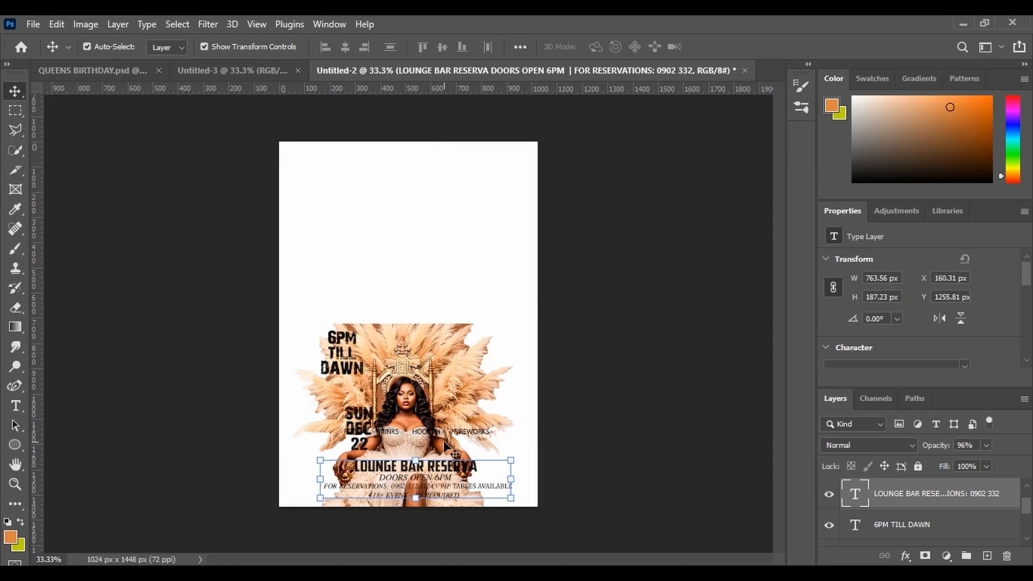
pyautogui.press('Delete')
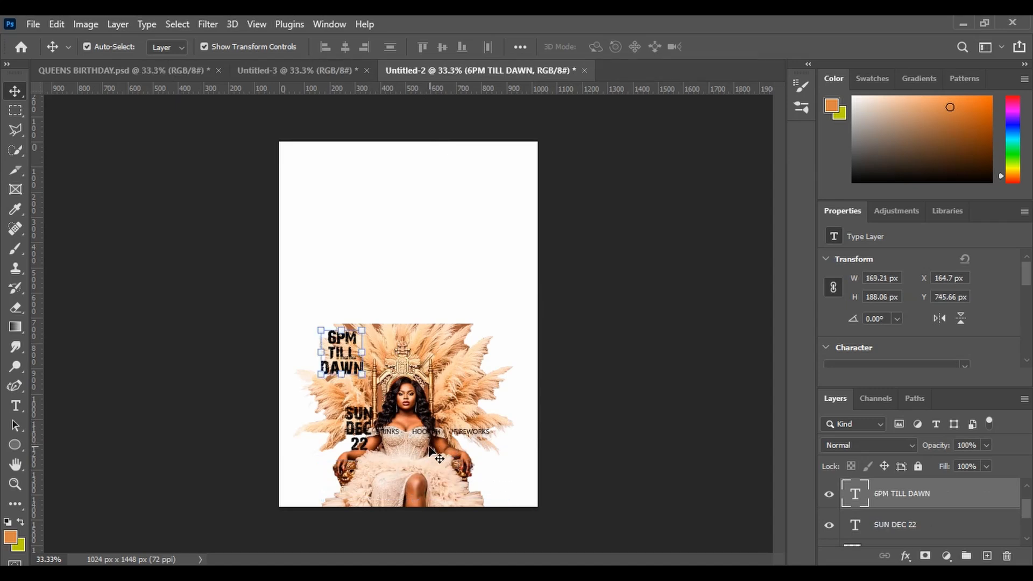
pyautogui.click(436, 373)
pyautogui.press('Delete')
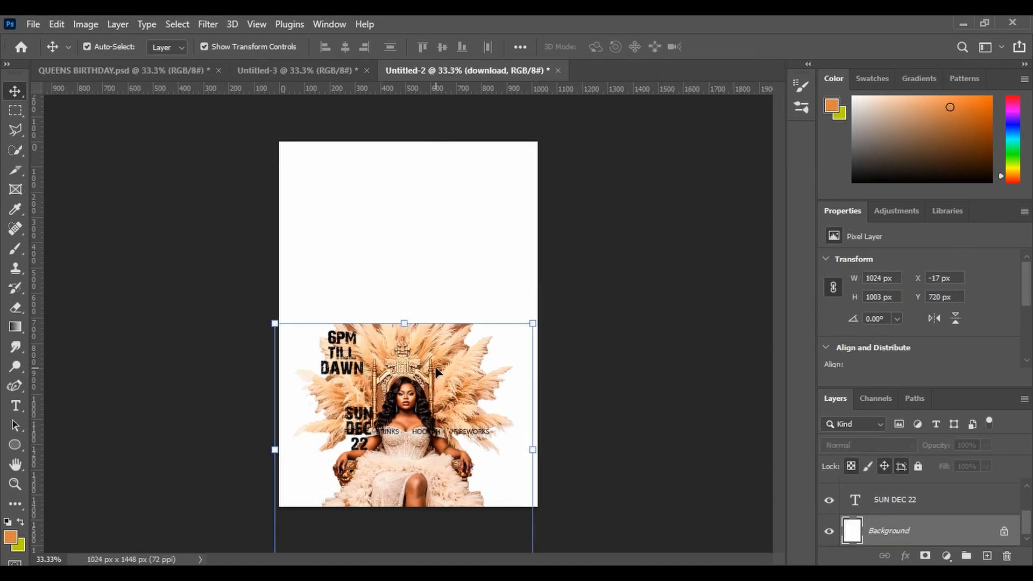
# Copy the 6PM TILL DAWN text into Untitled-3 and place it left of the queen at about X 26 px, Y 747 px.
pyautogui.click(344, 353)
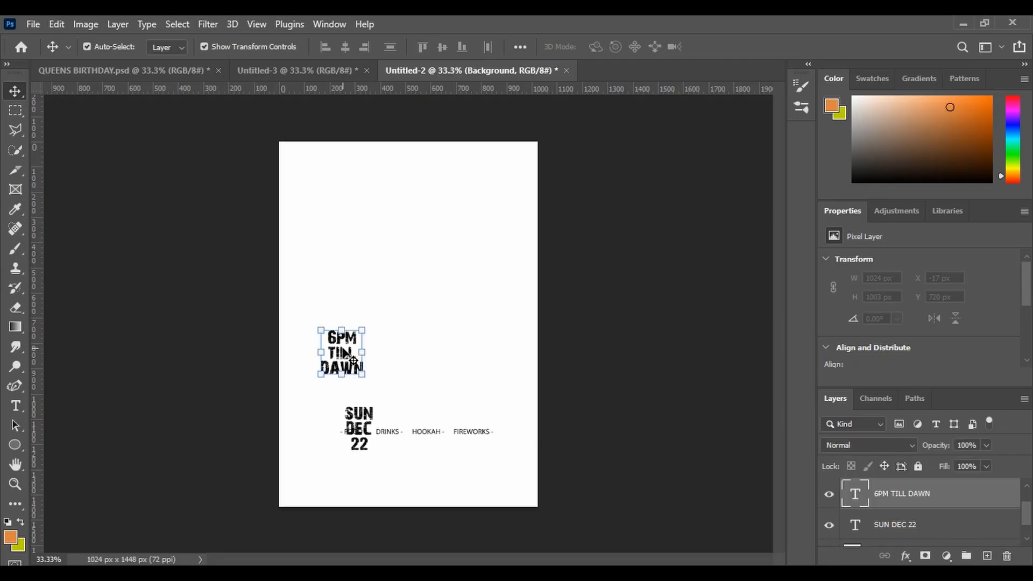
pyautogui.moveTo(344, 354); pyautogui.dragTo(279, 298)
pyautogui.moveTo(297, 350); pyautogui.dragTo(309, 357)
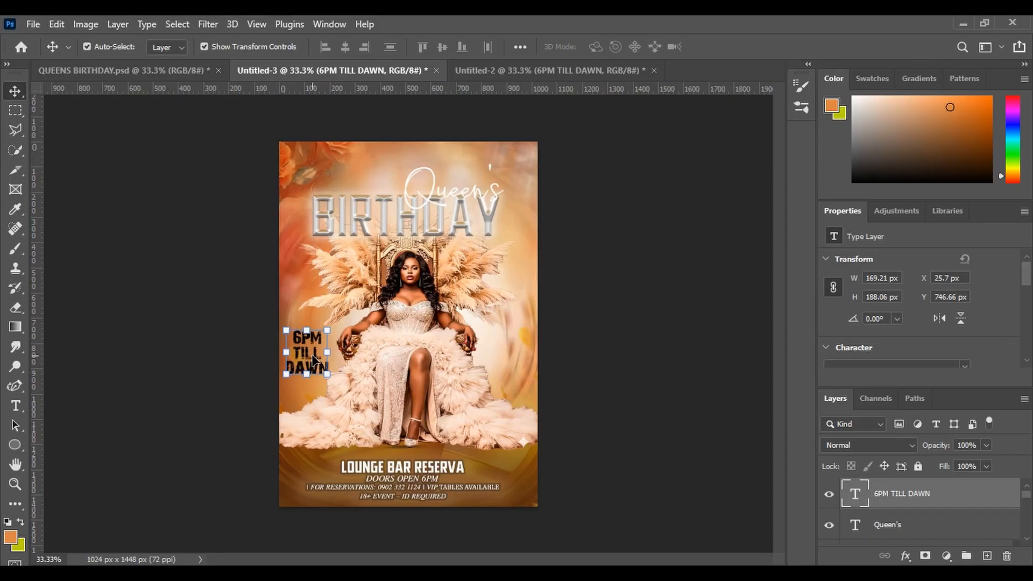
# Enable the Outer Glow and Drop Shadow layer effects on the 6PM TILL DAWN text.
pyautogui.doubleClick(988, 506)
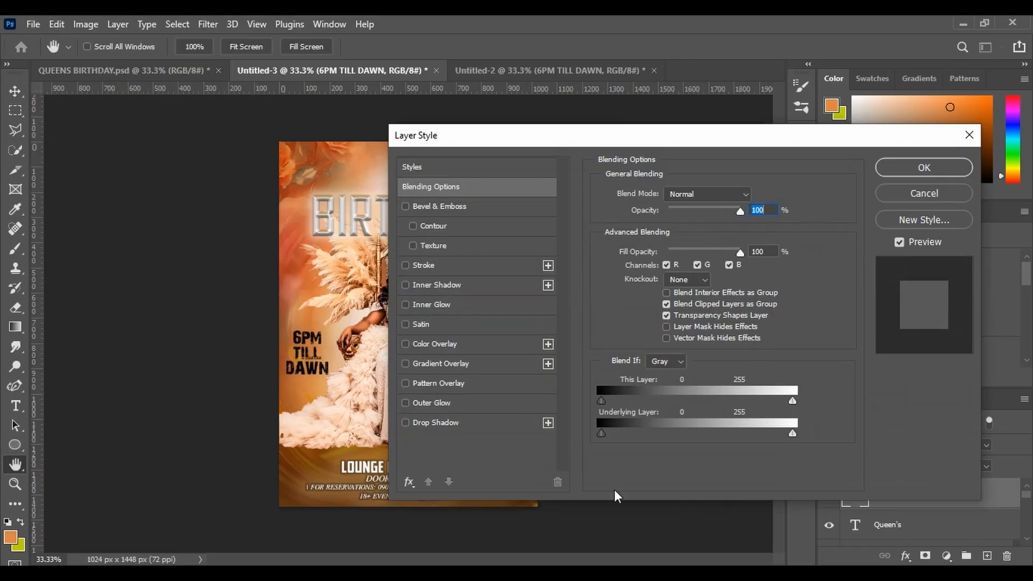
pyautogui.click(432, 401)
pyautogui.click(406, 423)
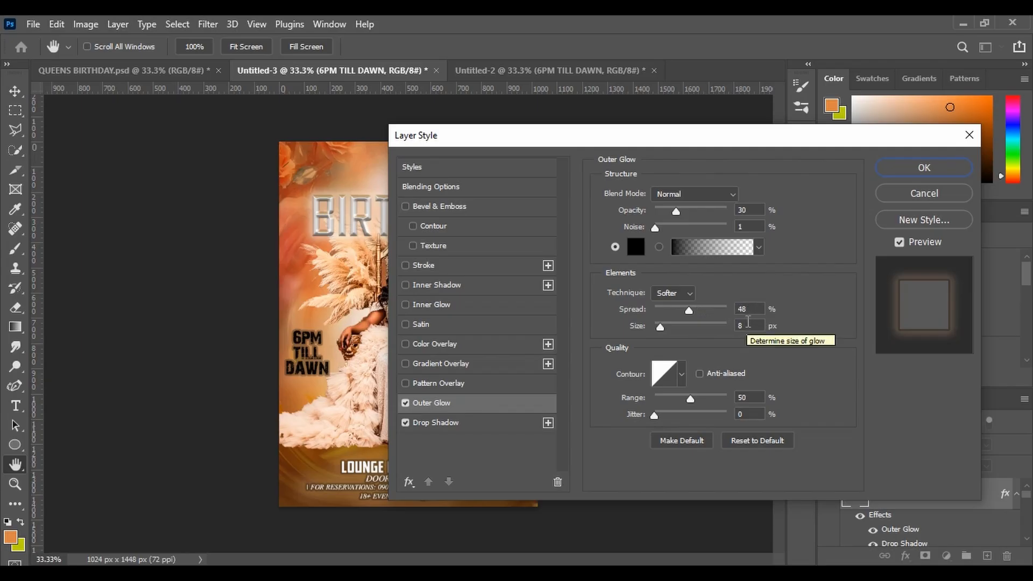
pyautogui.click(433, 423)
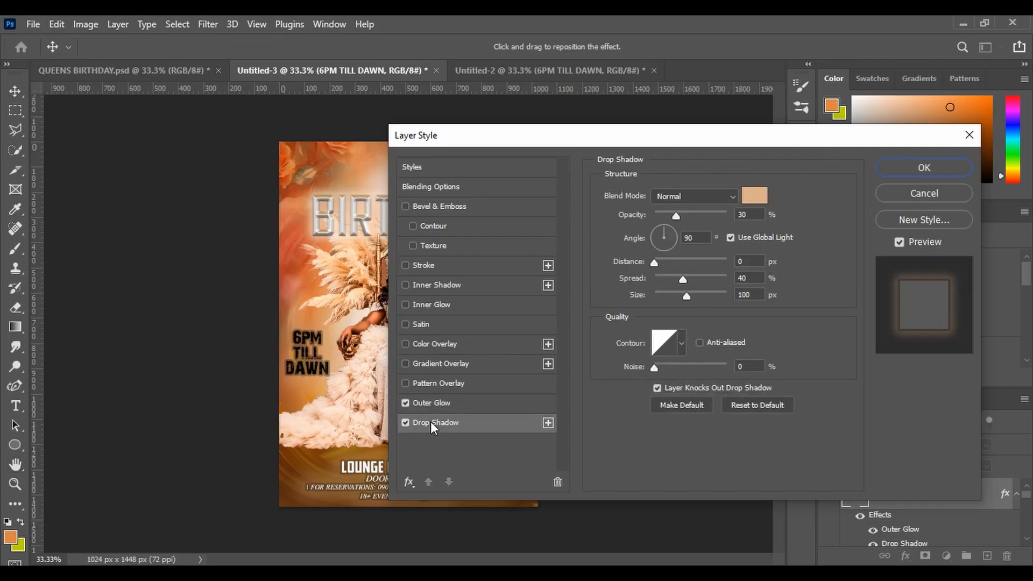
pyautogui.click(752, 202)
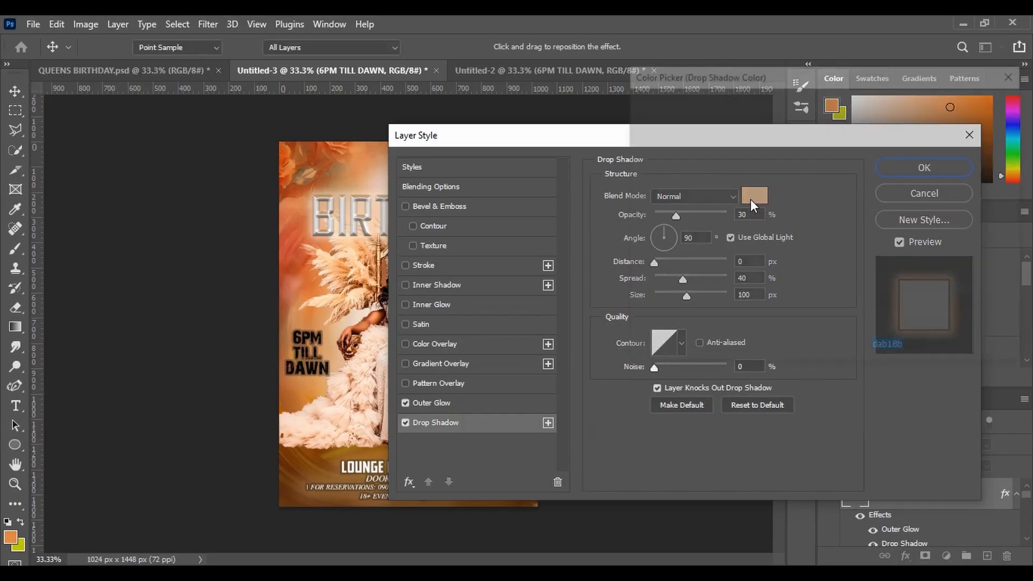
pyautogui.click(750, 199)
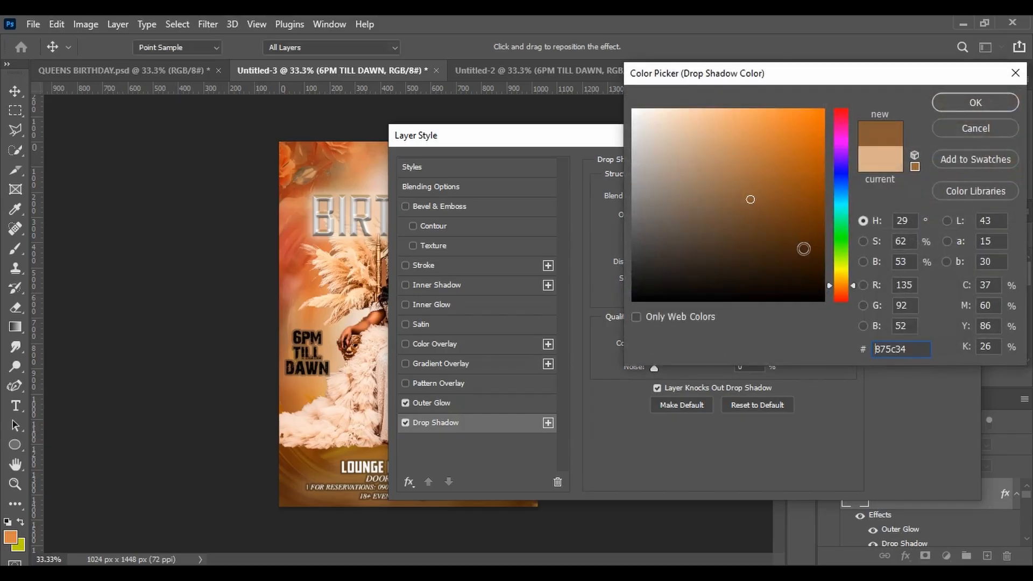
pyautogui.click(1015, 73)
# Confirm dab18b as the drop shadow color of the 6PM TILL DAWN text and apply the layer style.
pyautogui.click(754, 194)
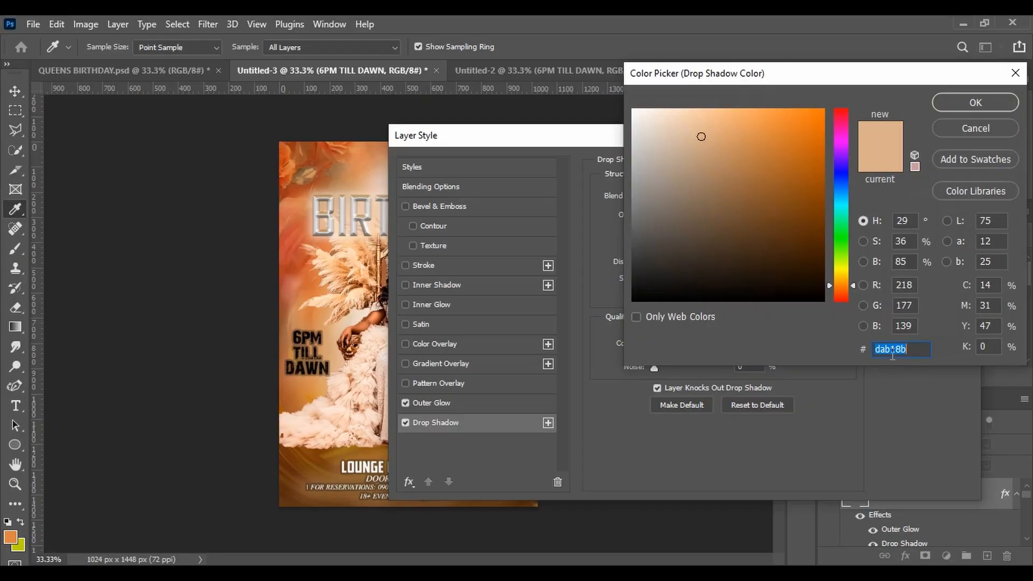
pyautogui.click(972, 104)
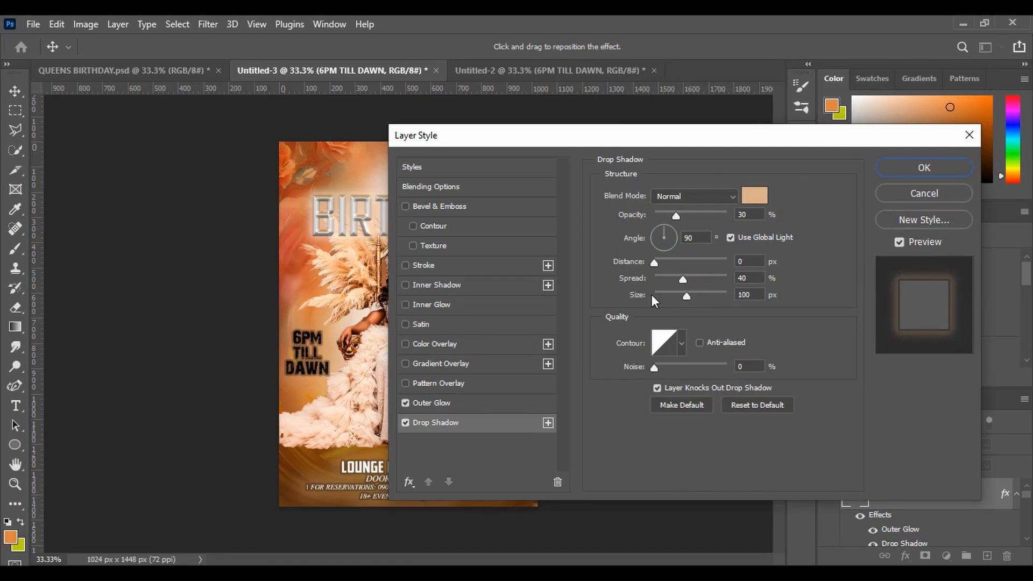
pyautogui.click(918, 168)
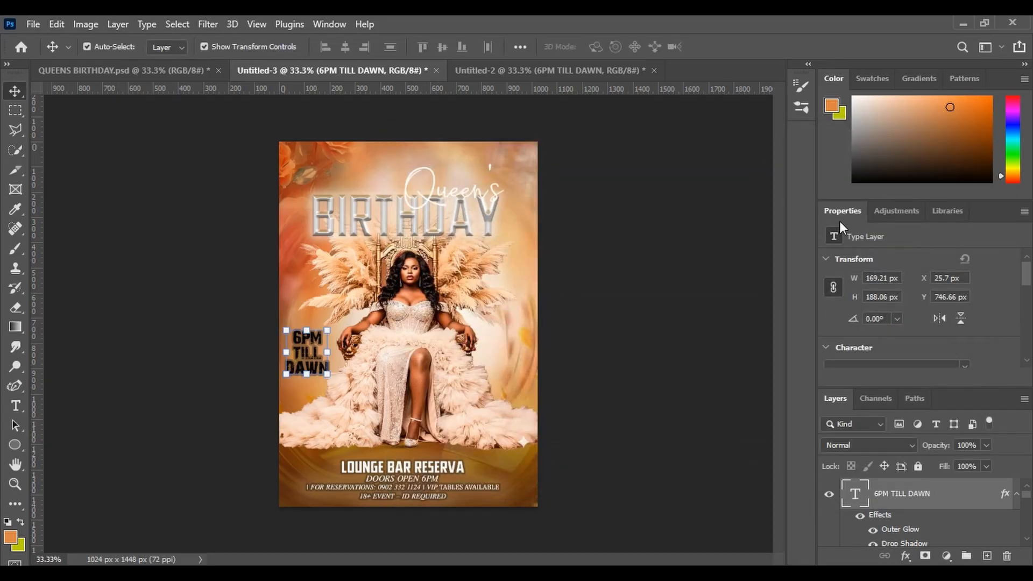
# Change the text color of 6PM TILL DAWN to white (ffffff).
pyautogui.scroll(-2, 1028, 368)
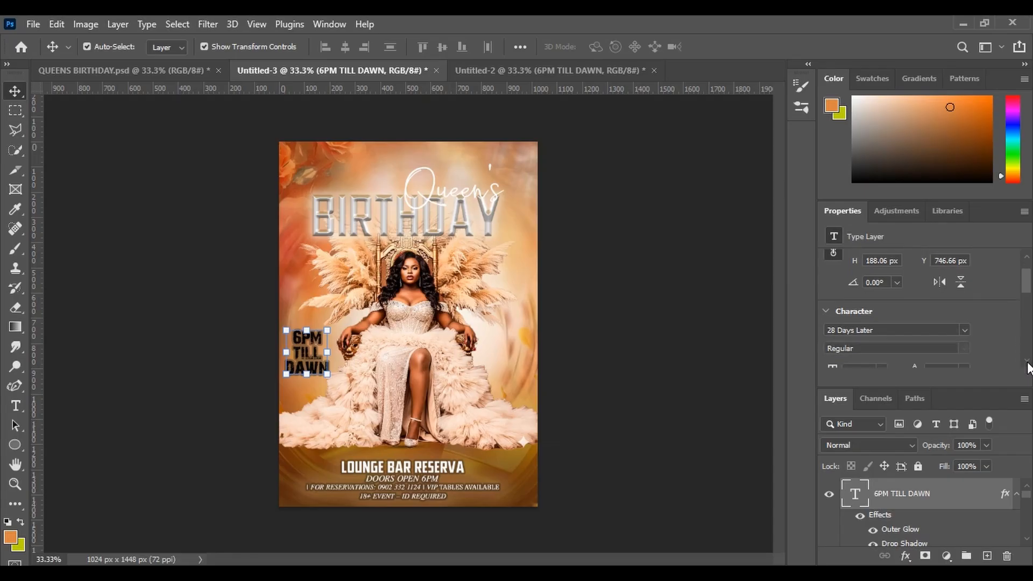
pyautogui.scroll(-2, 1027, 366)
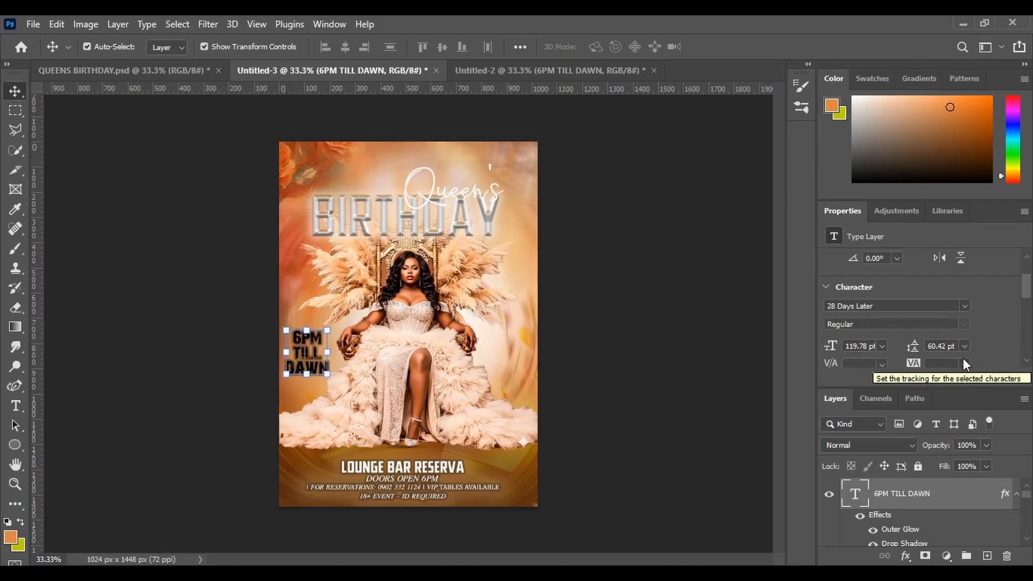
pyautogui.click(1026, 361)
pyautogui.scroll(-4, 1026, 361)
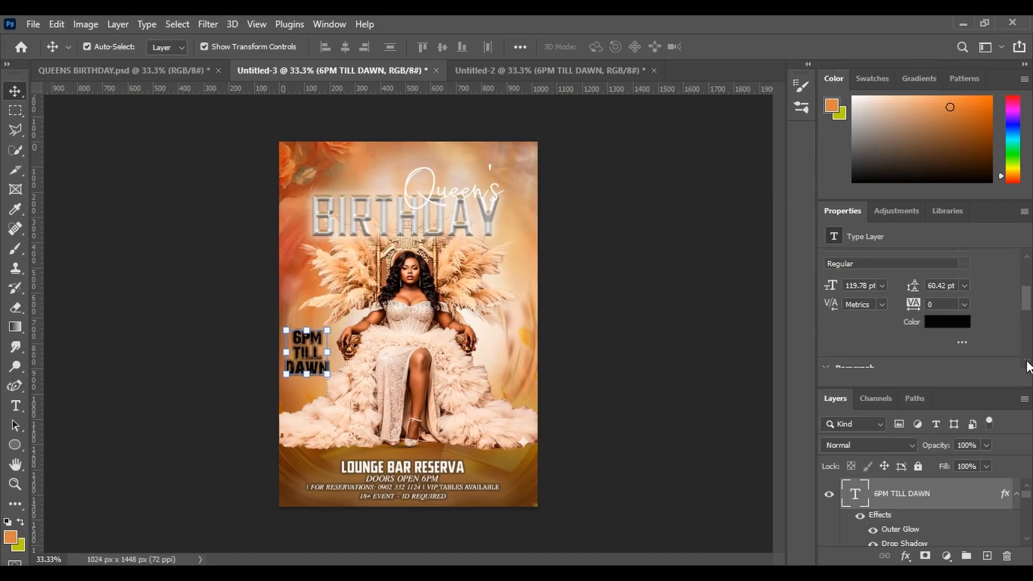
pyautogui.click(954, 322)
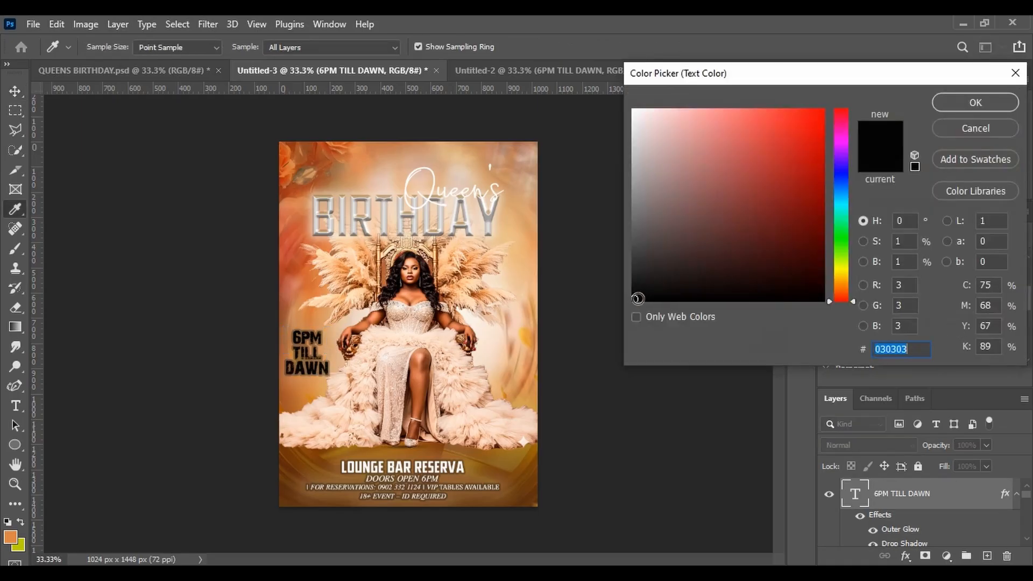
pyautogui.click(638, 298)
pyautogui.write('ffffff')
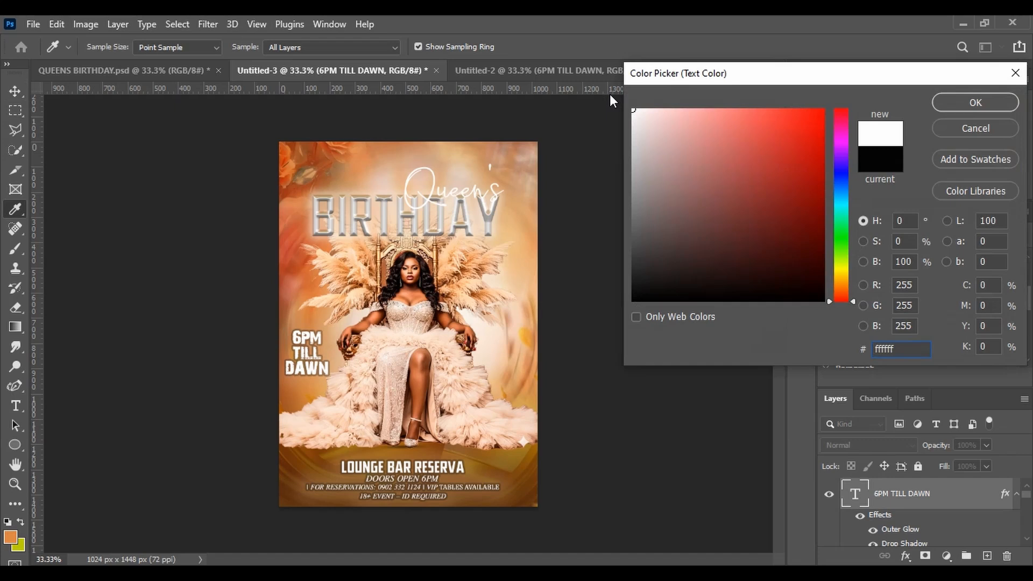
pyautogui.click(984, 104)
pyautogui.click(608, 421)
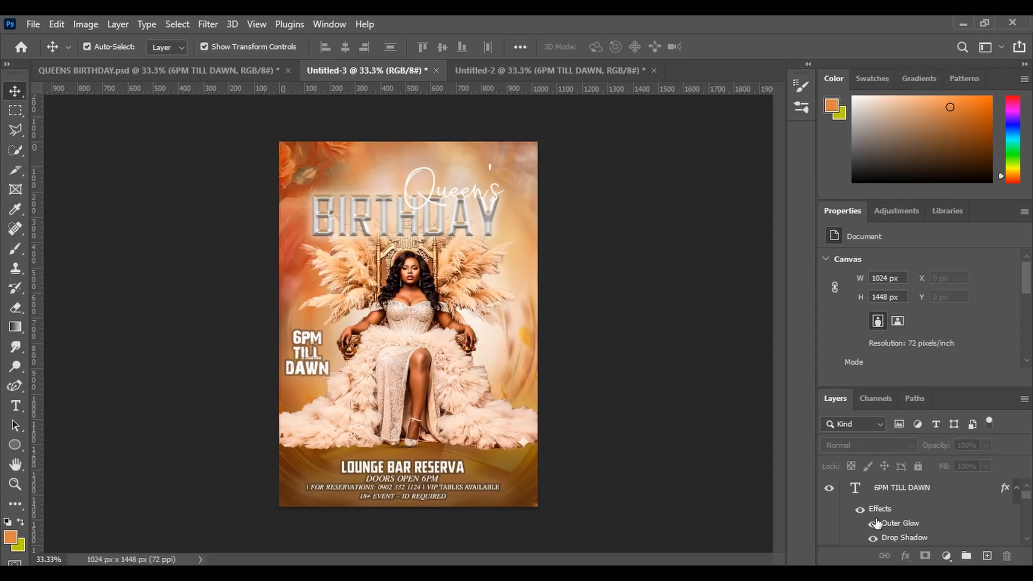
# Reopen the layer effects of the 6PM TILL DAWN text and change its drop shadow color to white (ffffff).
pyautogui.click(911, 526)
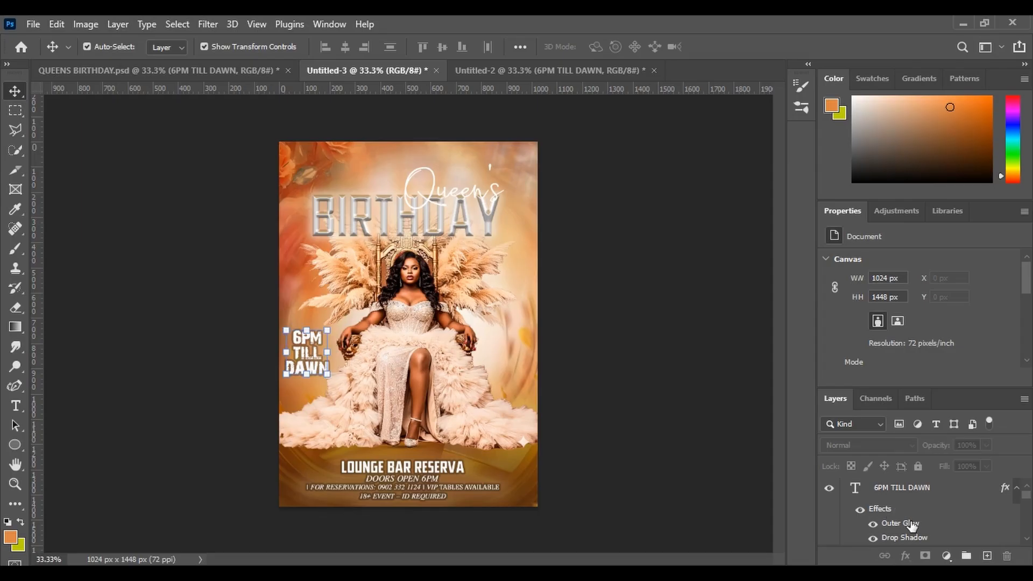
pyautogui.doubleClick(911, 524)
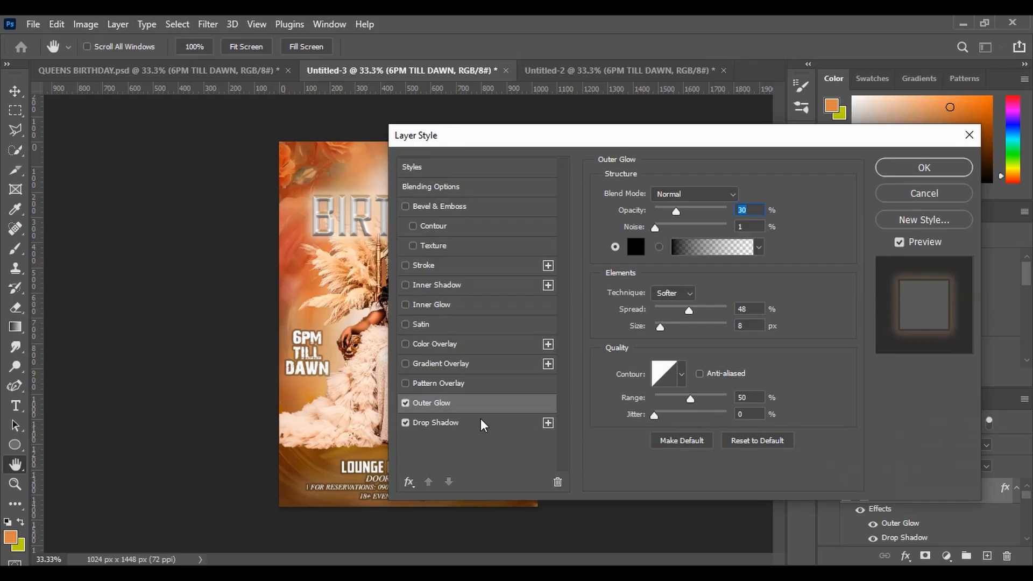
pyautogui.click(447, 425)
pyautogui.moveTo(508, 119); pyautogui.dragTo(548, 126)
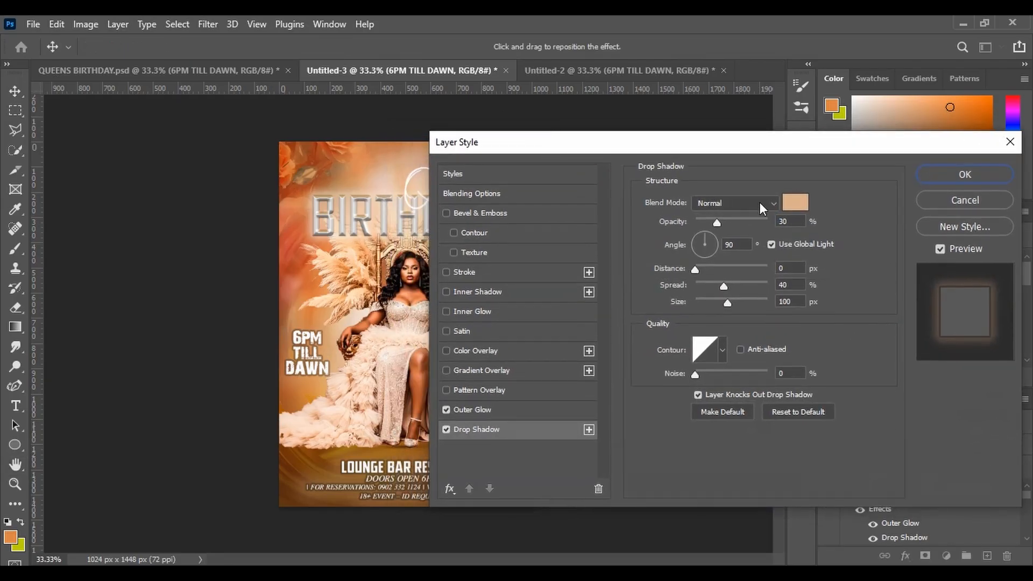
pyautogui.click(794, 202)
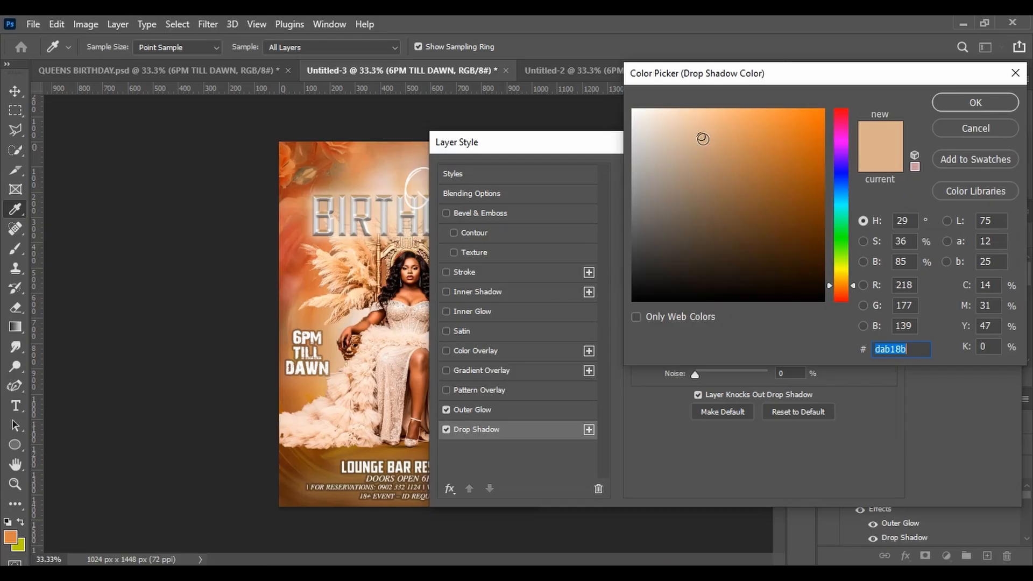
pyautogui.moveTo(699, 134); pyautogui.dragTo(621, 102)
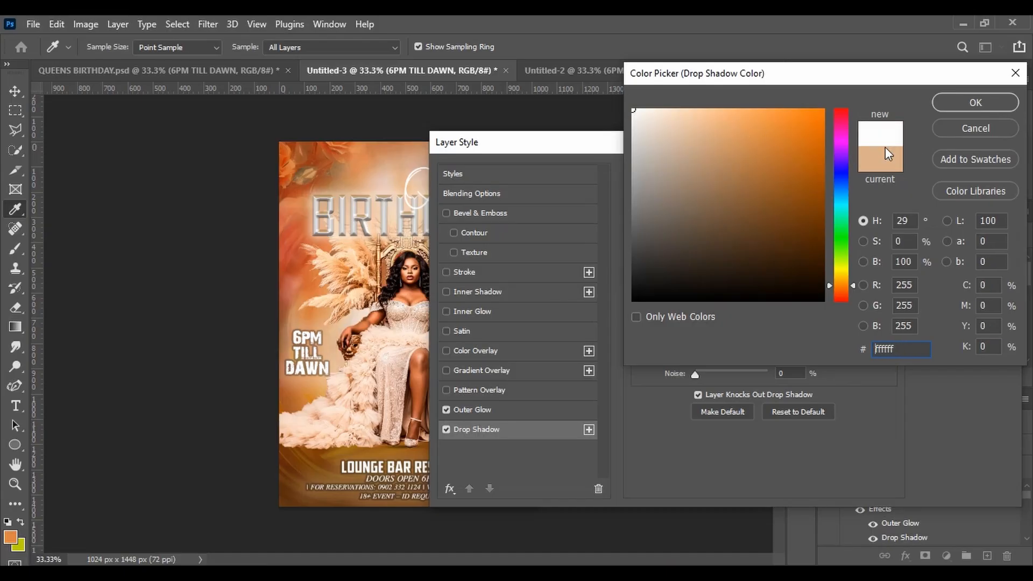
pyautogui.click(947, 106)
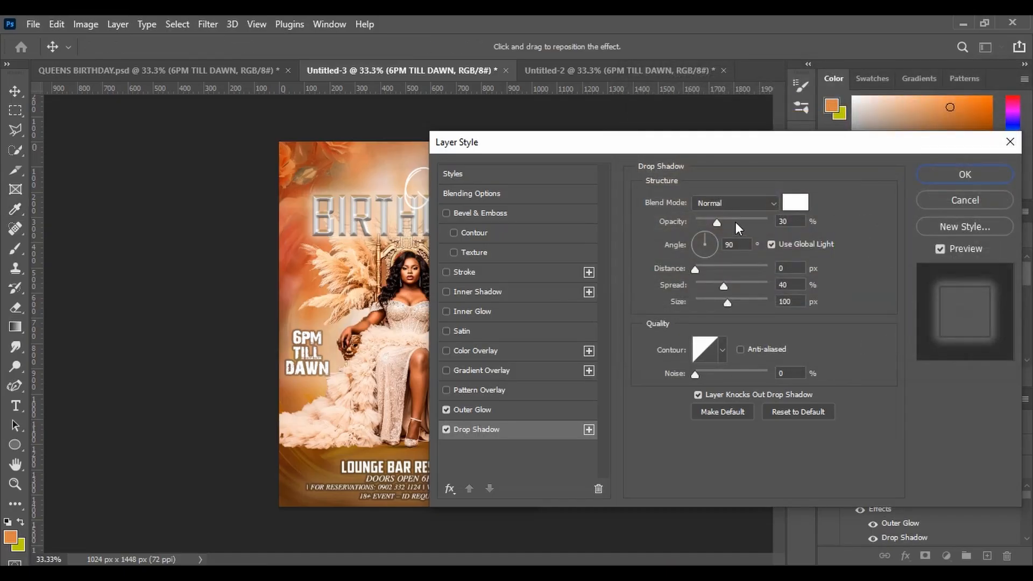
# Set the drop shadow opacity of the 6PM TILL DAWN text to 70% and apply the layer style.
pyautogui.moveTo(717, 224); pyautogui.dragTo(760, 217)
pyautogui.click(785, 224)
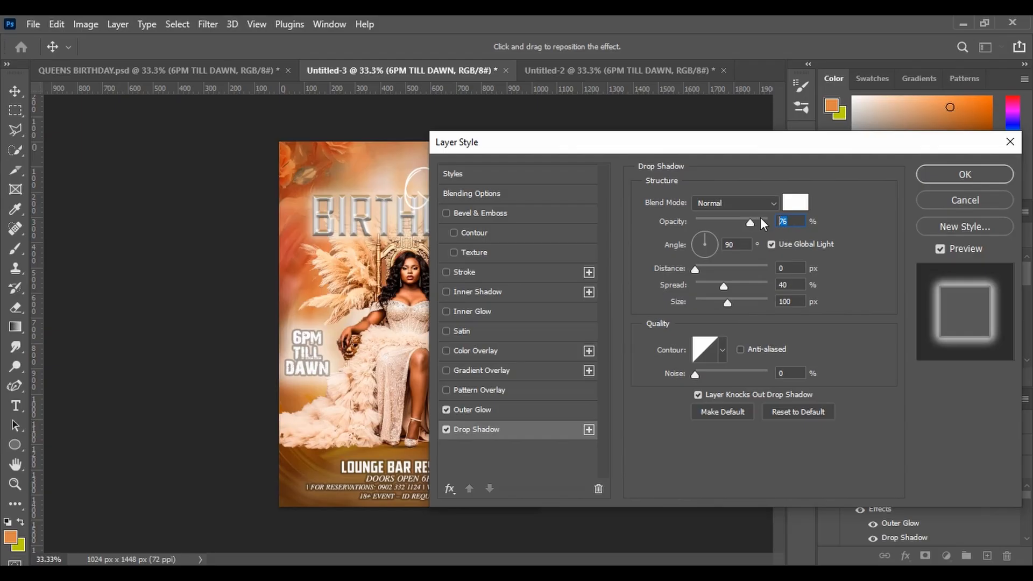
pyautogui.write('70')
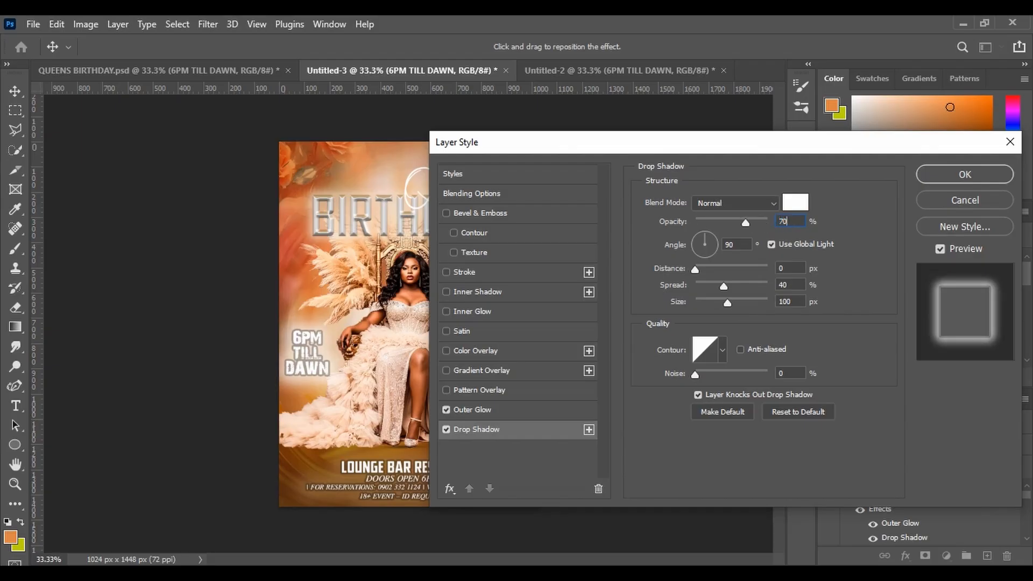
pyautogui.press('Return')
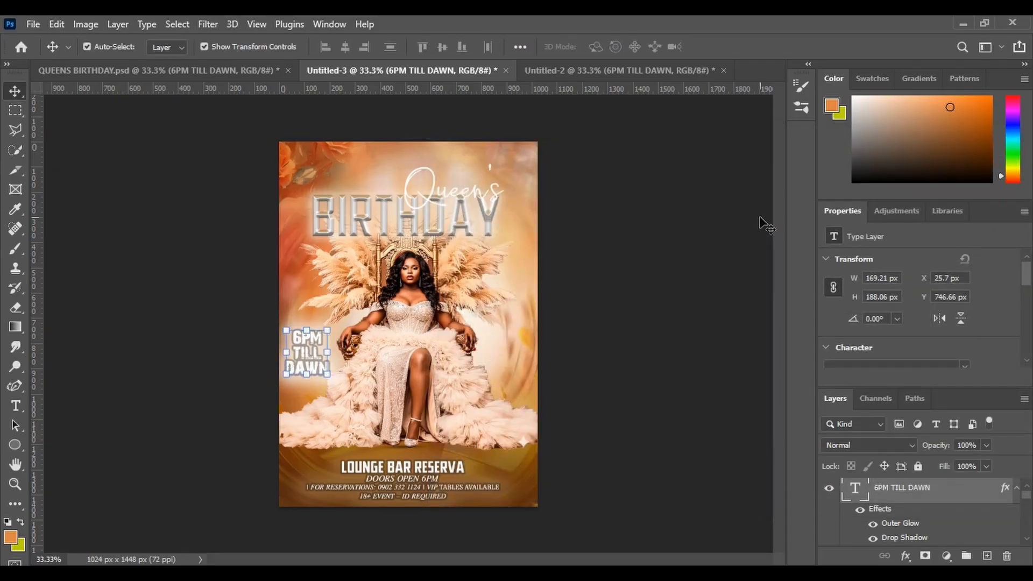
pyautogui.click(728, 308)
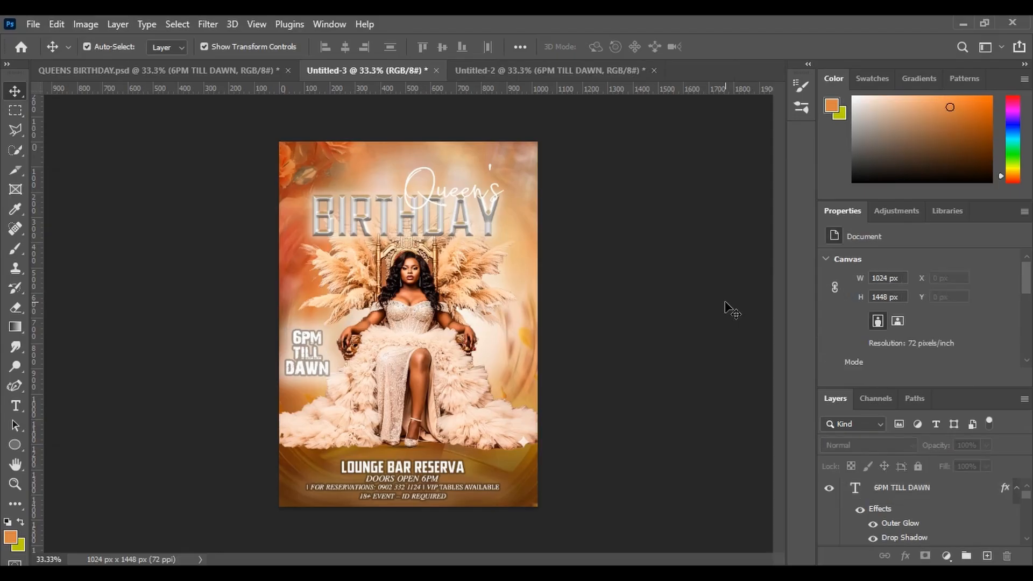
# Duplicate the 6PM TILL DAWN text and place the copy right of the queen at about X 841 px, level with the original.
pyautogui.click(309, 355)
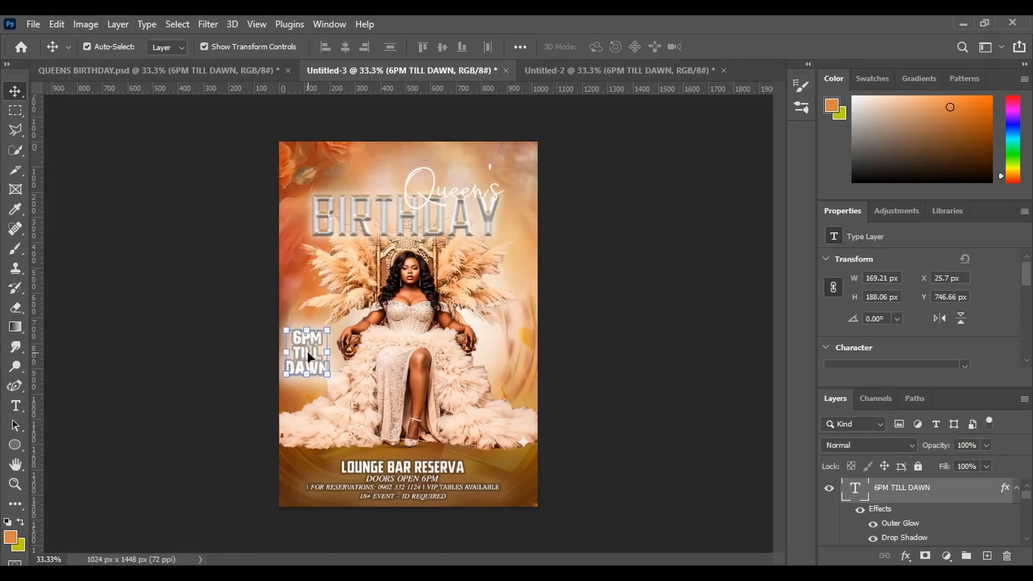
pyautogui.press('ctrl')
pyautogui.hotkey('ctrl', 'j')
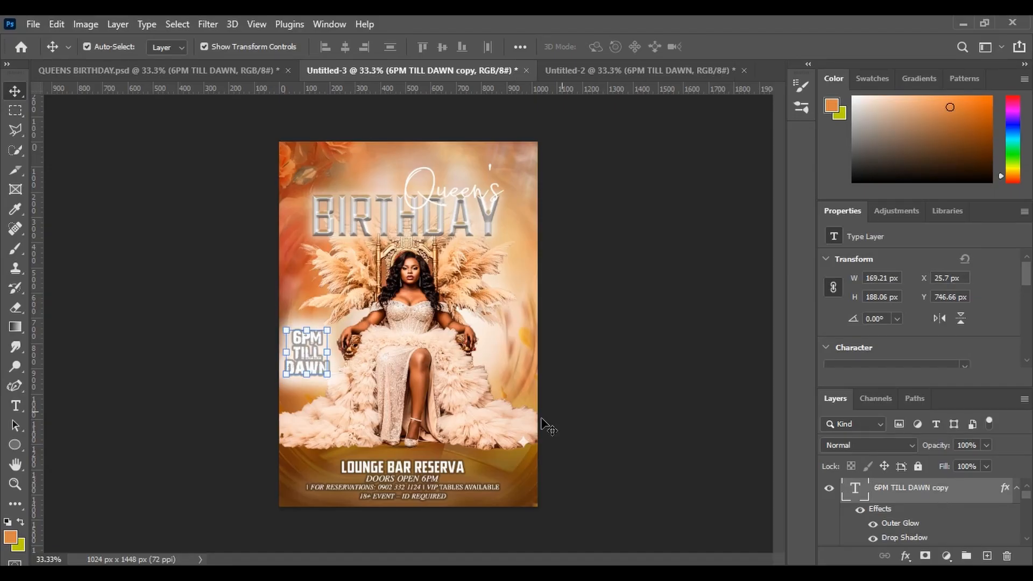
pyautogui.moveTo(305, 350); pyautogui.dragTo(512, 354)
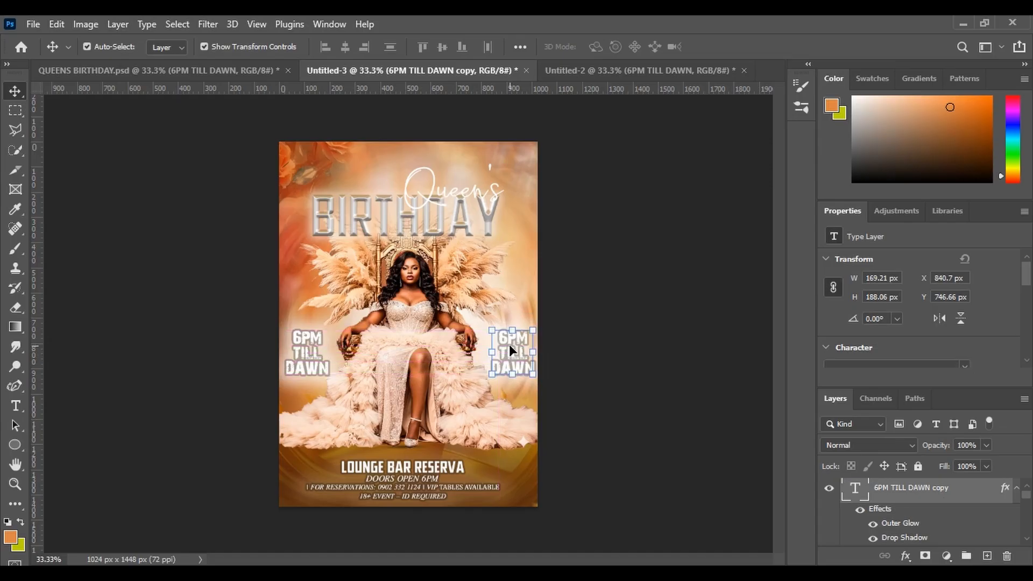
# Replace the text of the copy right of the queen with SUN, DEC and 22 on three lines.
pyautogui.doubleClick(509, 345)
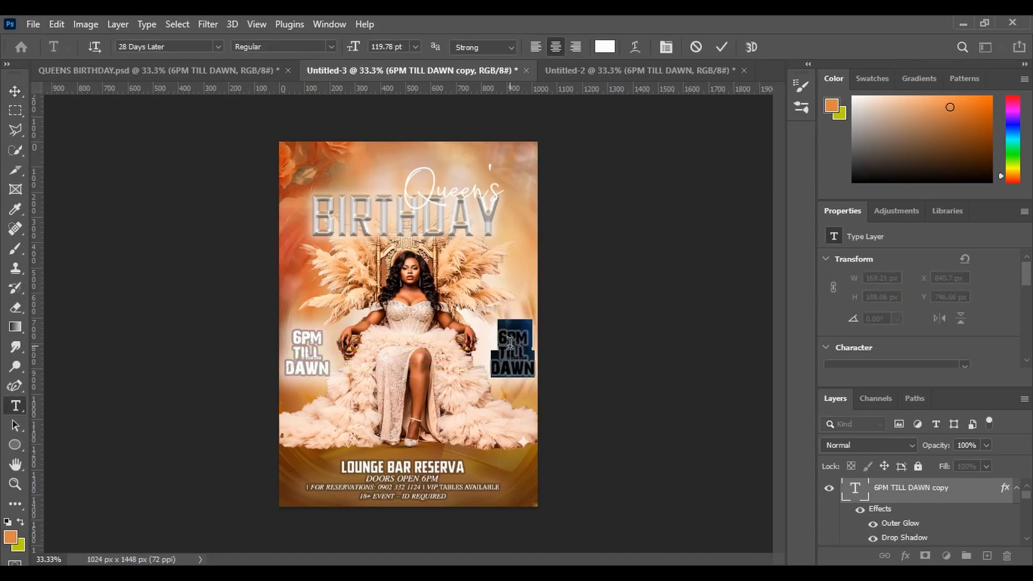
pyautogui.write('SUN')
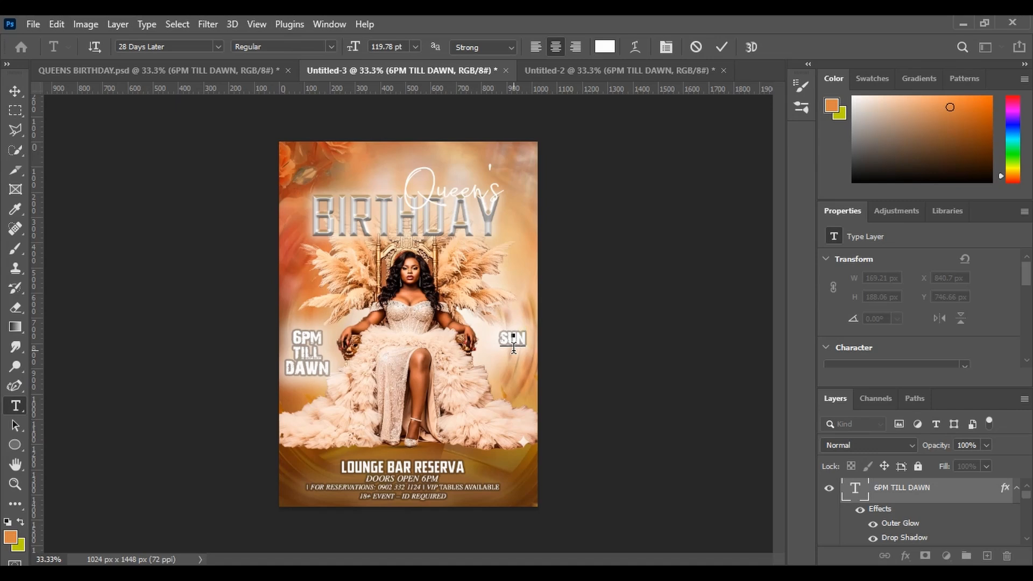
pyautogui.press('Return')
pyautogui.write('DEC')
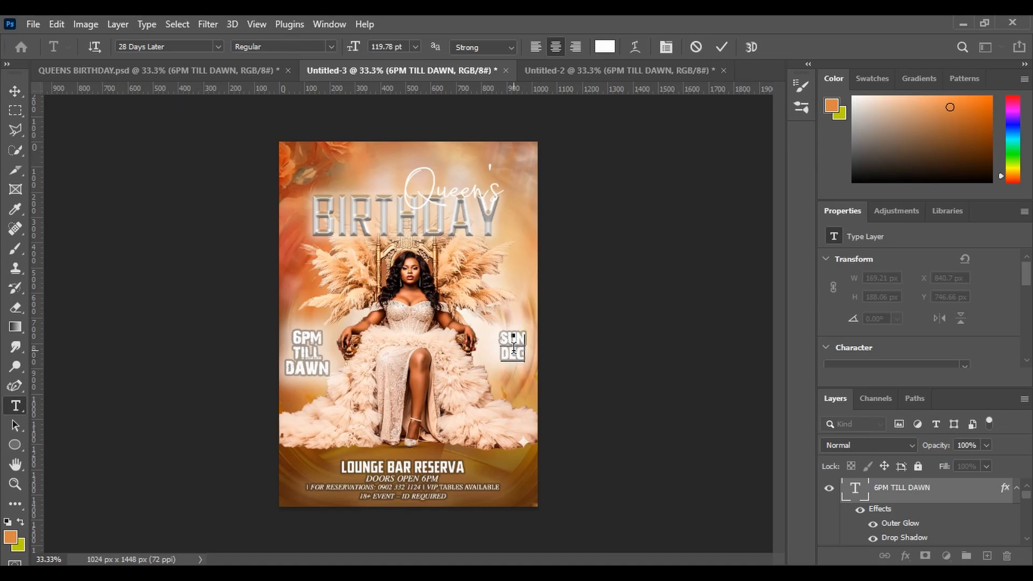
pyautogui.press('Return')
pyautogui.write('22')
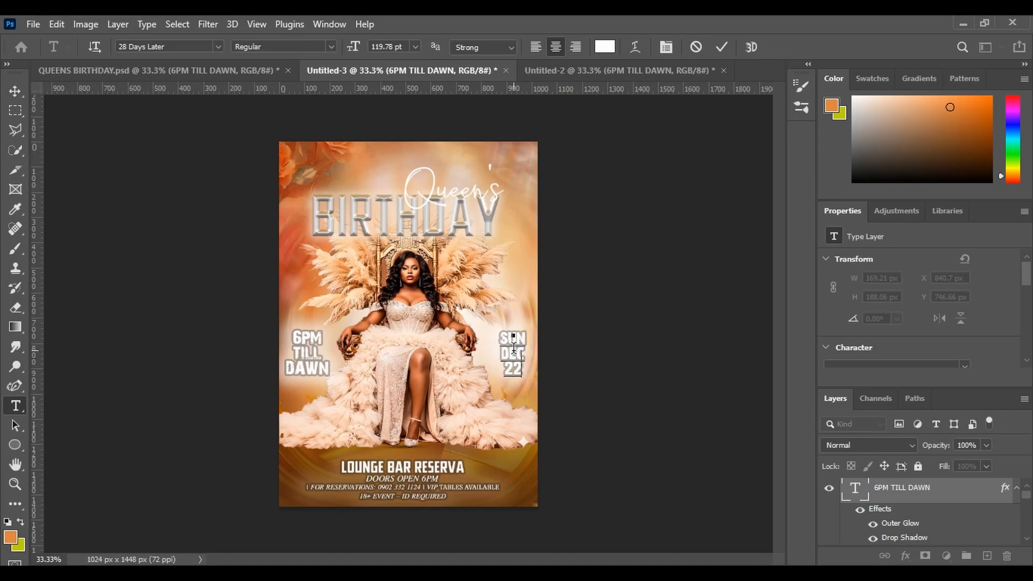
pyautogui.click(15, 91)
pyautogui.click(618, 228)
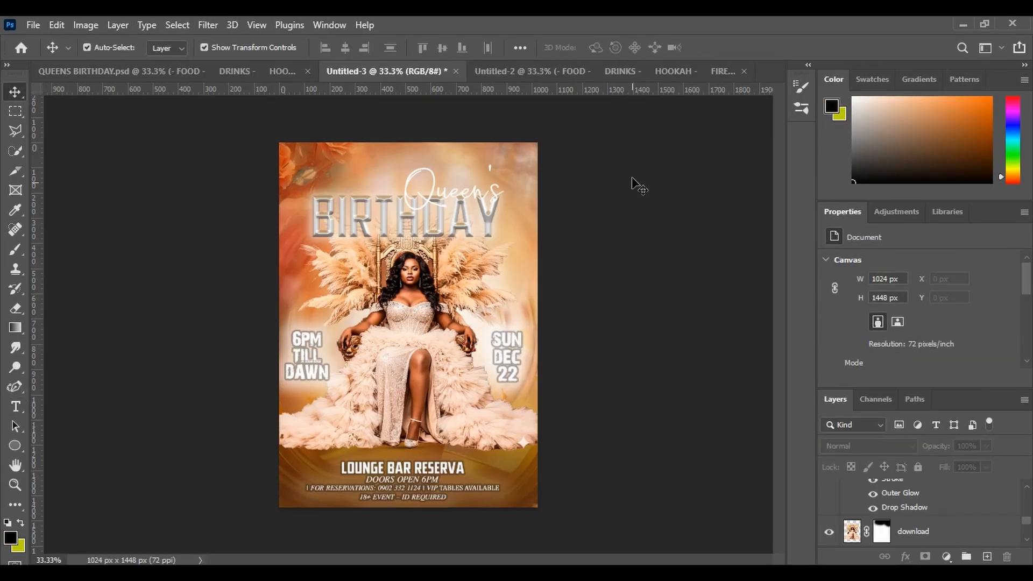
# Bring the FOOD, DRINKS, HOOKAH, FIREWORKS text from Untitled-2 into Untitled-3 above the title, at about X 210 px, Y 41 px.
pyautogui.click(627, 72)
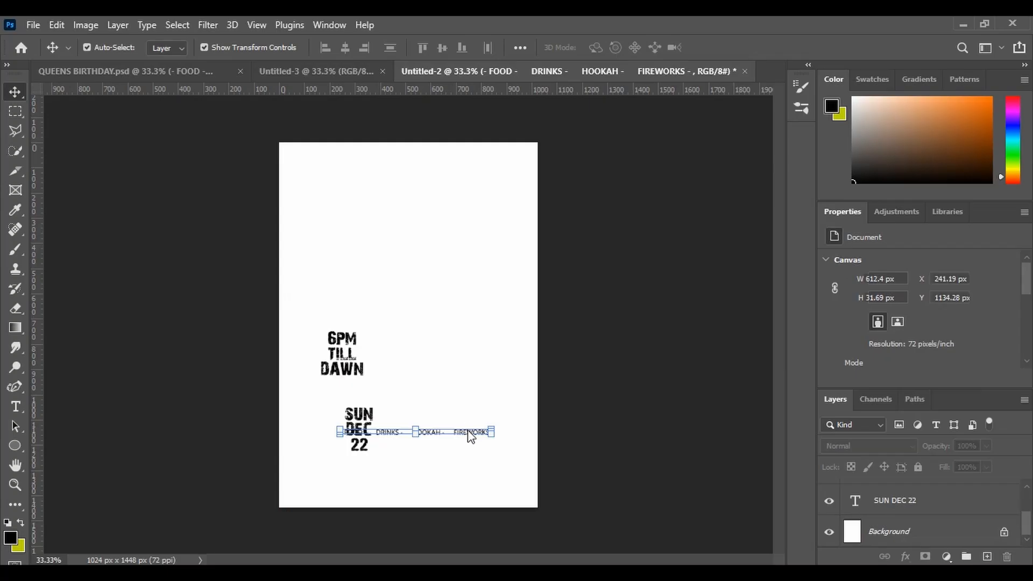
pyautogui.moveTo(471, 430); pyautogui.dragTo(415, 155)
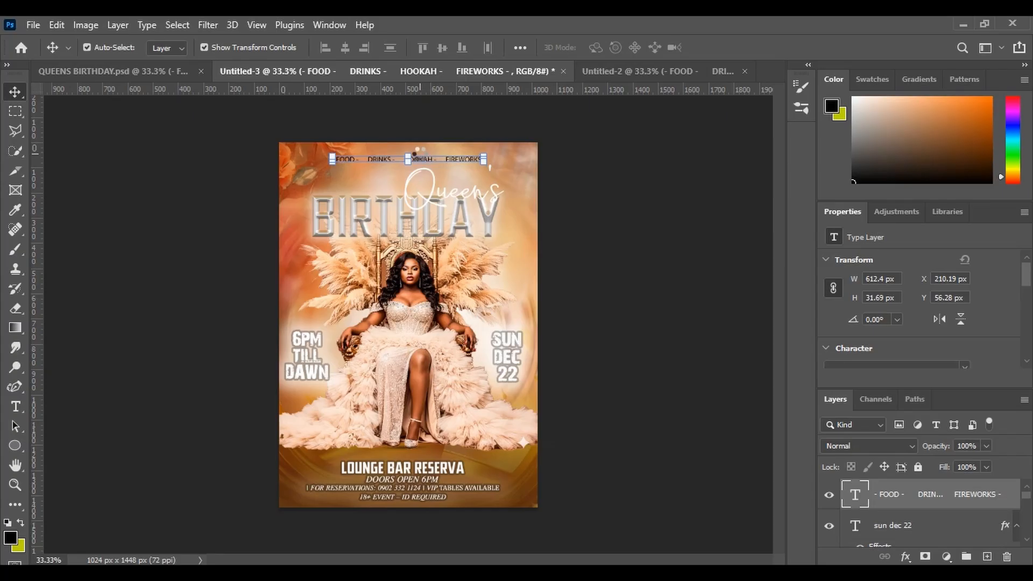
pyautogui.press('Up')
pyautogui.press('Up')
pyautogui.press('Up')
pyautogui.press('Up')
pyautogui.press('Up')
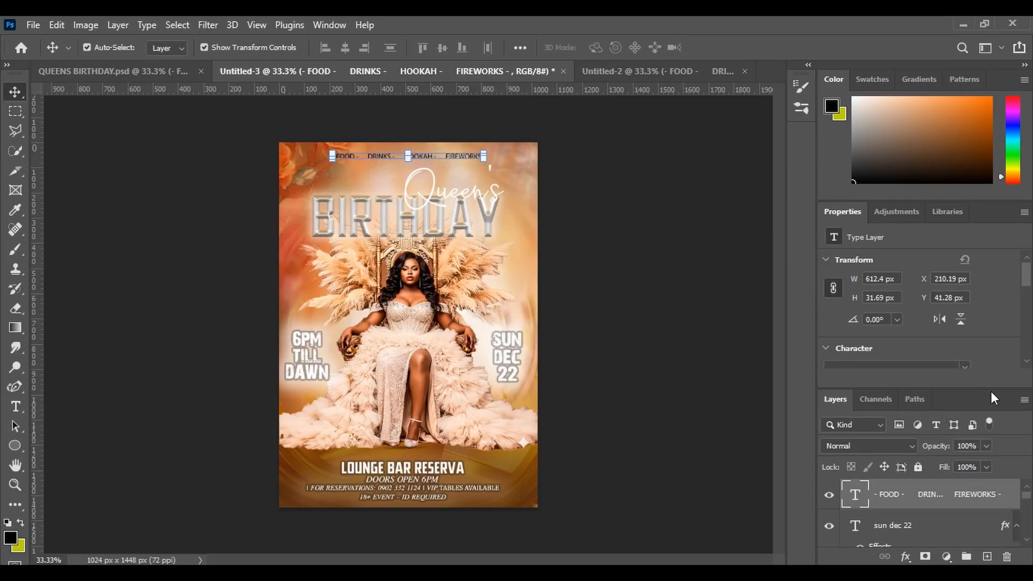
# Change the text color of the FOOD, DRINKS, HOOKAH, FIREWORKS line to white (ffffff).
pyautogui.moveTo(1029, 283); pyautogui.dragTo(1028, 296)
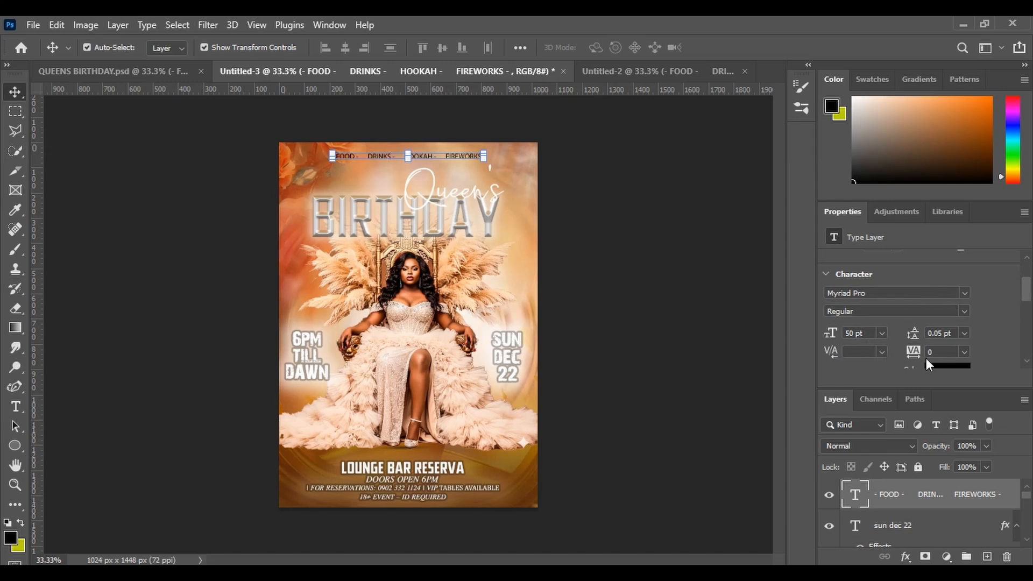
pyautogui.click(939, 365)
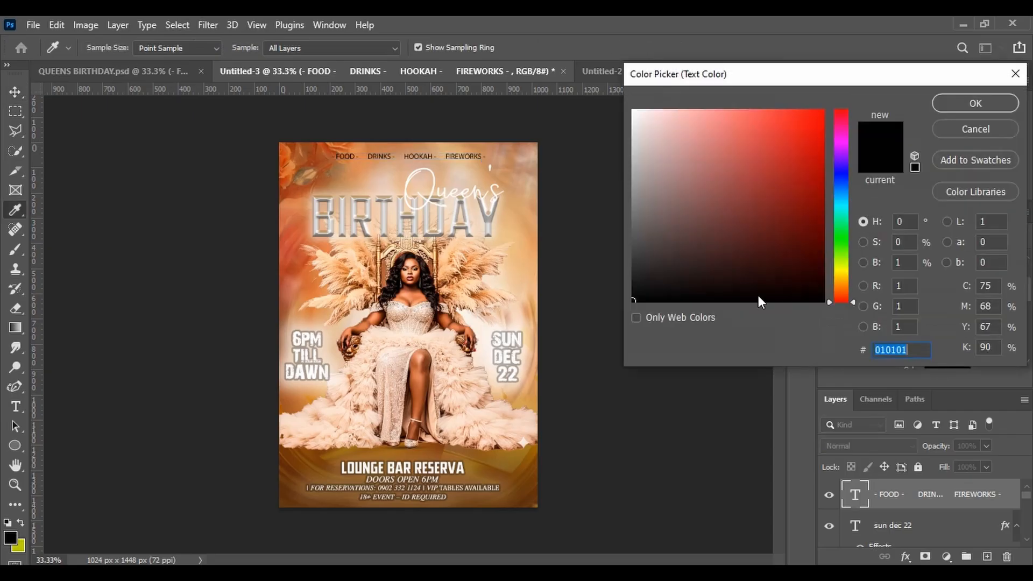
pyautogui.write('ffffff')
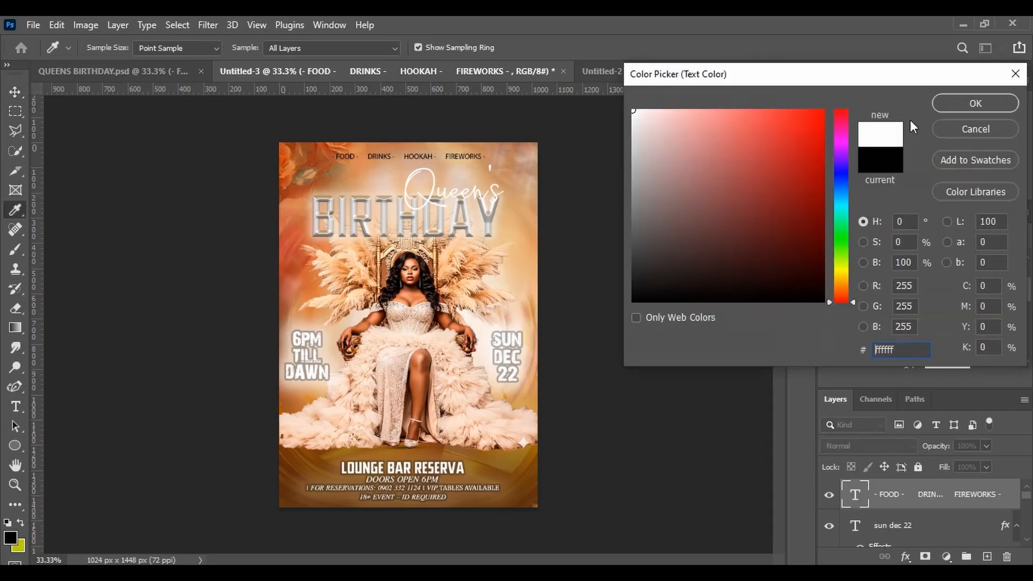
pyautogui.click(973, 104)
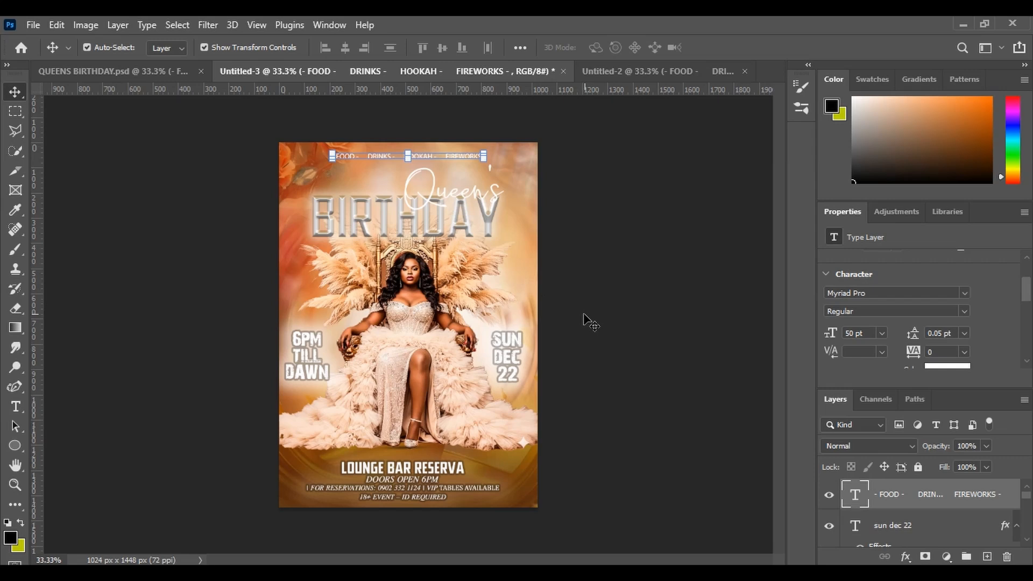
# Open the layer style of the FOOD, DRINKS, HOOKAH, FIREWORKS text and enable Outer Glow and Drop Shadow.
pyautogui.doubleClick(1003, 509)
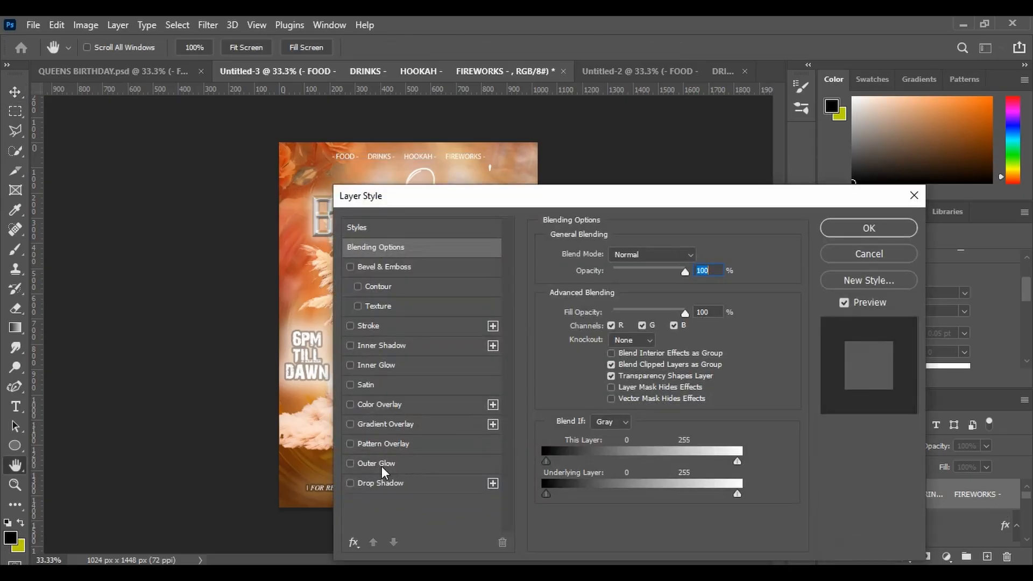
pyautogui.click(382, 463)
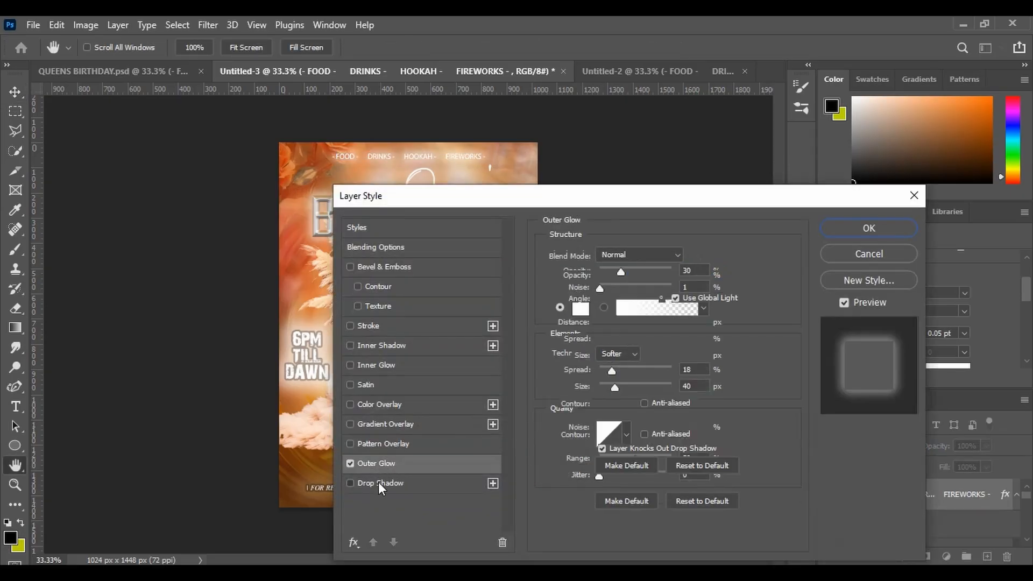
pyautogui.click(379, 483)
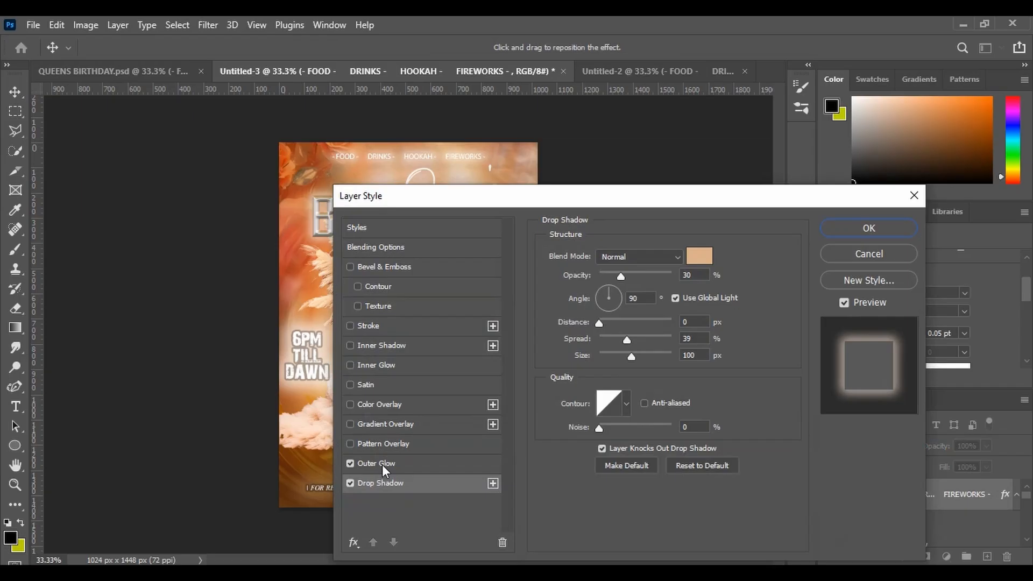
pyautogui.click(383, 466)
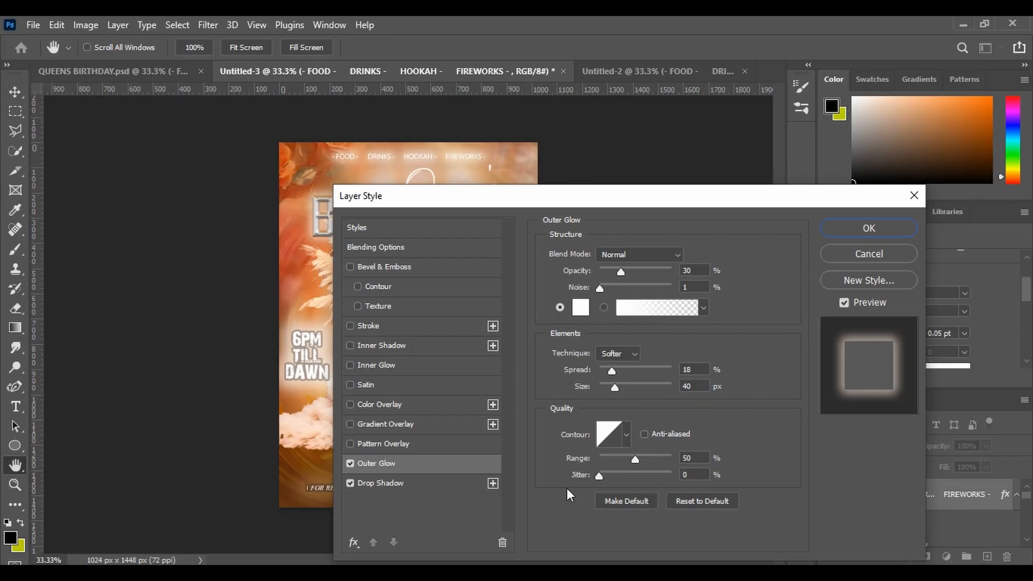
pyautogui.click(389, 483)
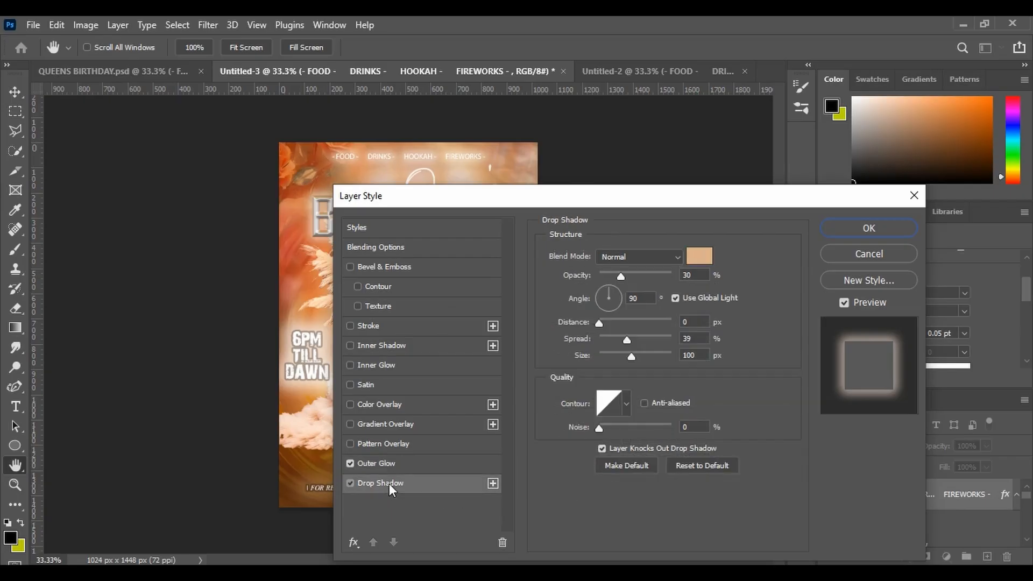
pyautogui.click(698, 256)
pyautogui.click(697, 256)
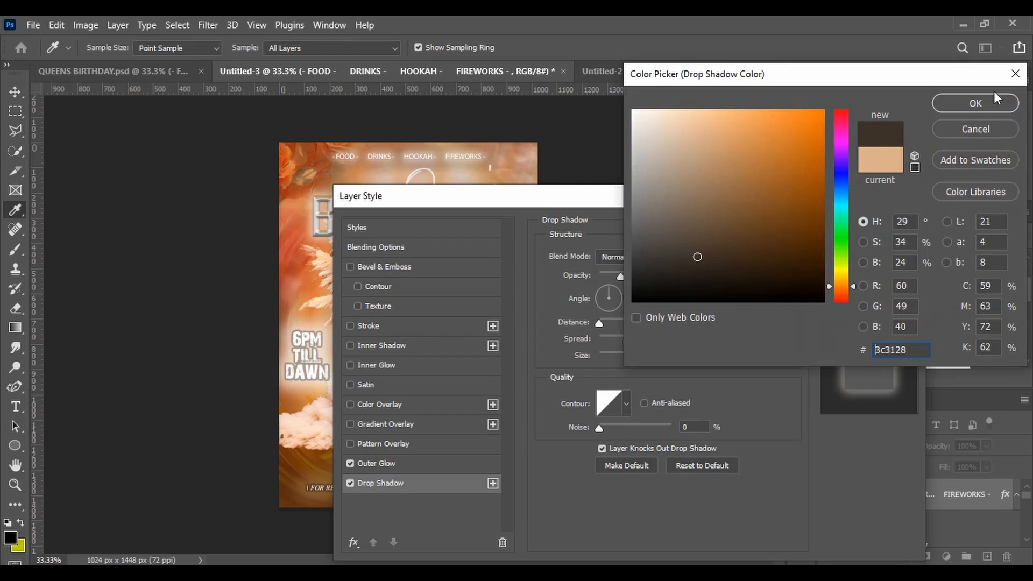
pyautogui.click(1011, 80)
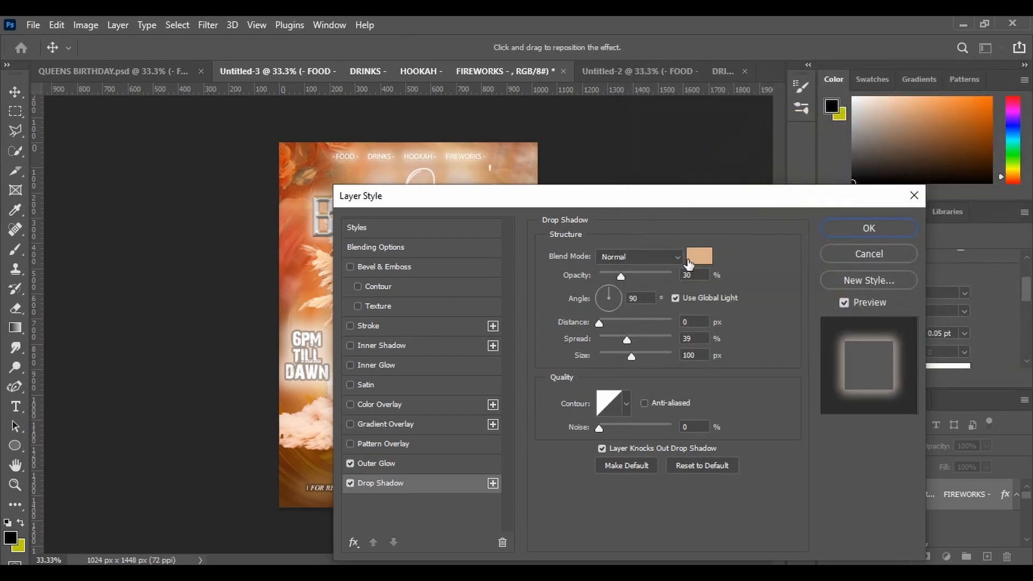
# Keep dab18b as the drop shadow color, apply the layer style and deselect the text.
pyautogui.click(689, 262)
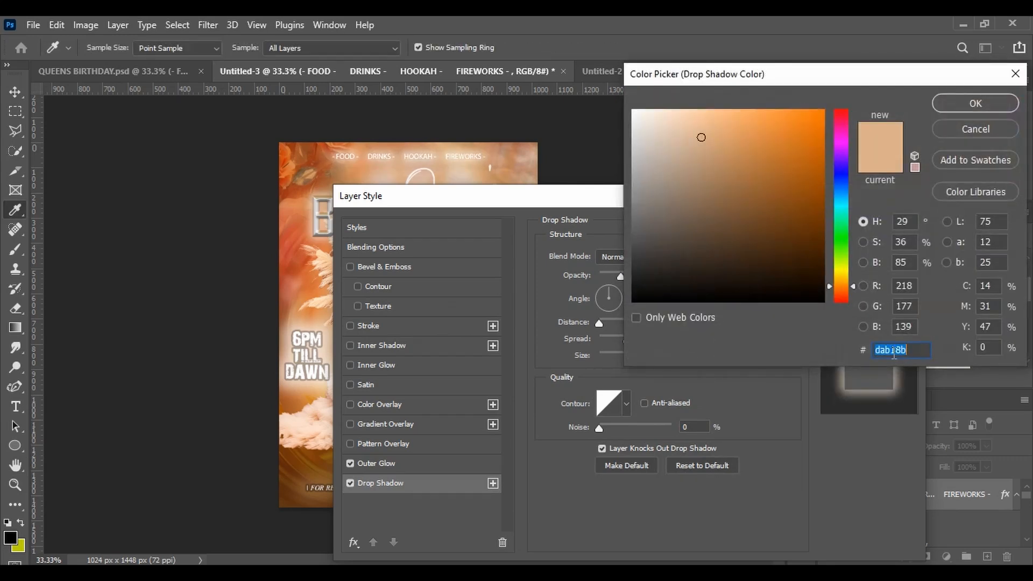
pyautogui.click(955, 102)
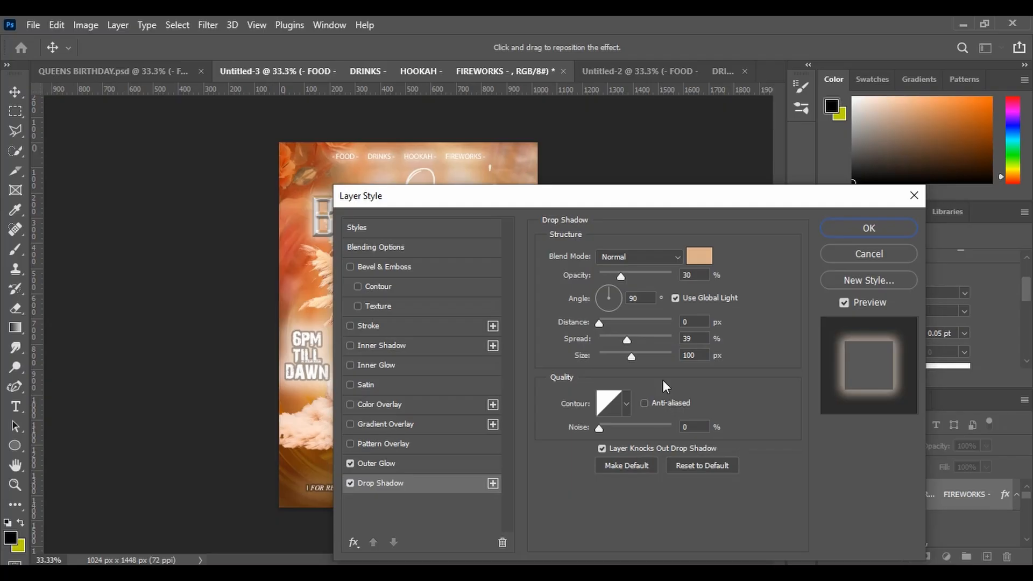
pyautogui.click(856, 228)
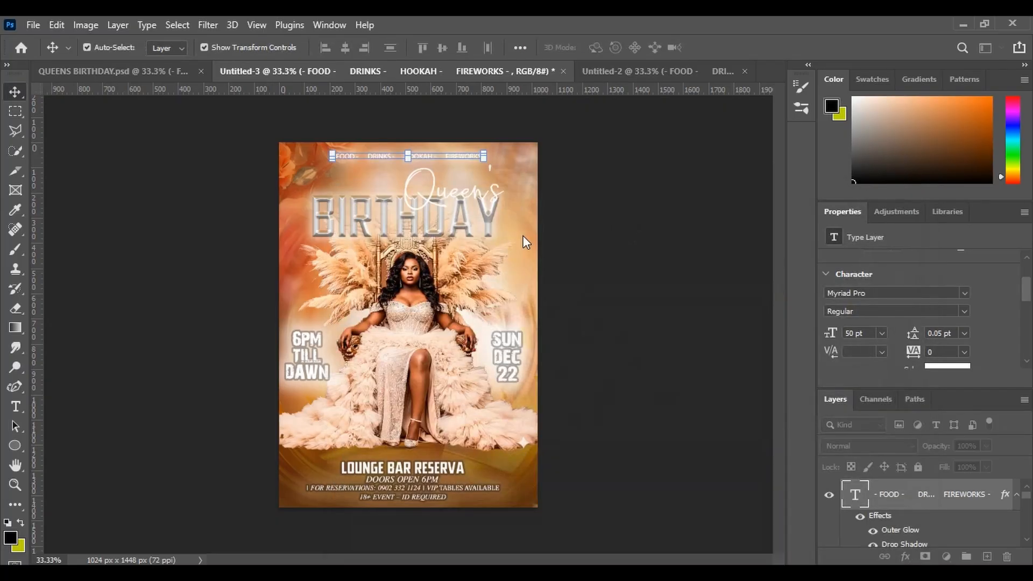
pyautogui.click(620, 406)
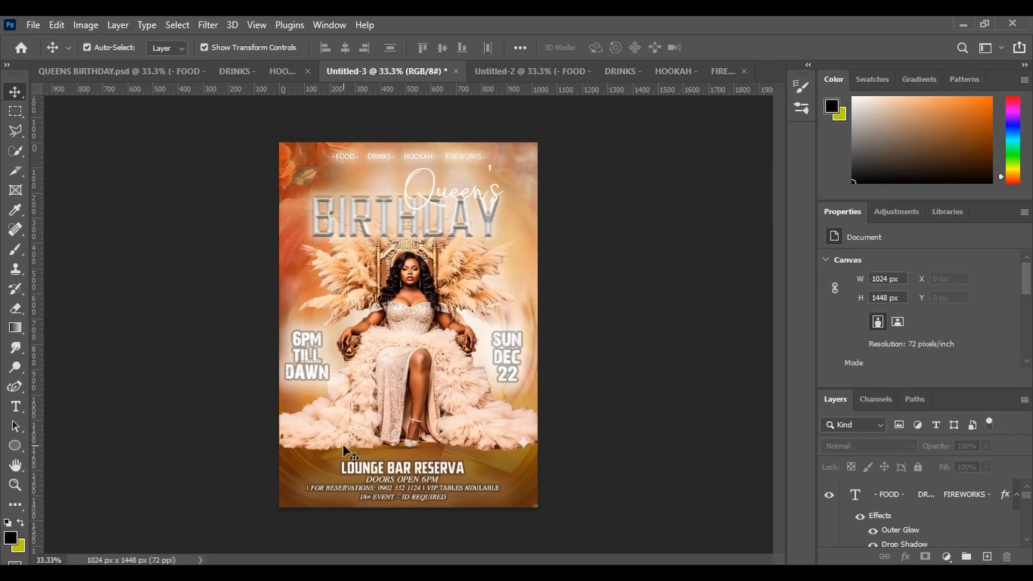
# Create two new empty layers above the FOOD, DRINKS, HOOKAH, FIREWORKS text layer.
pyautogui.click(974, 494)
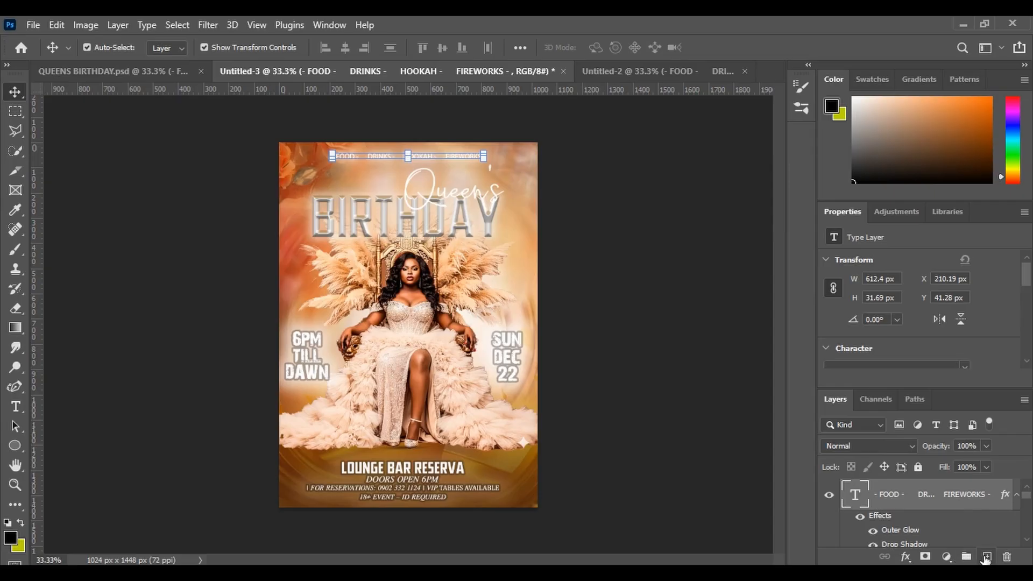
pyautogui.click(986, 556)
pyautogui.click(986, 556)
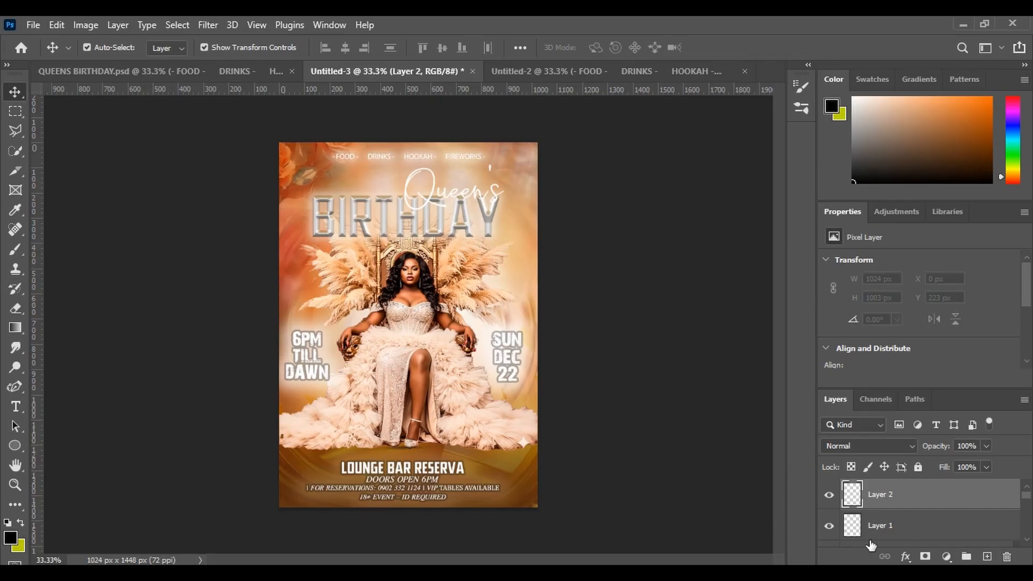
# Select Layer 1 and flatten the soft round brush tip into a thin ellipse.
pyautogui.click(847, 526)
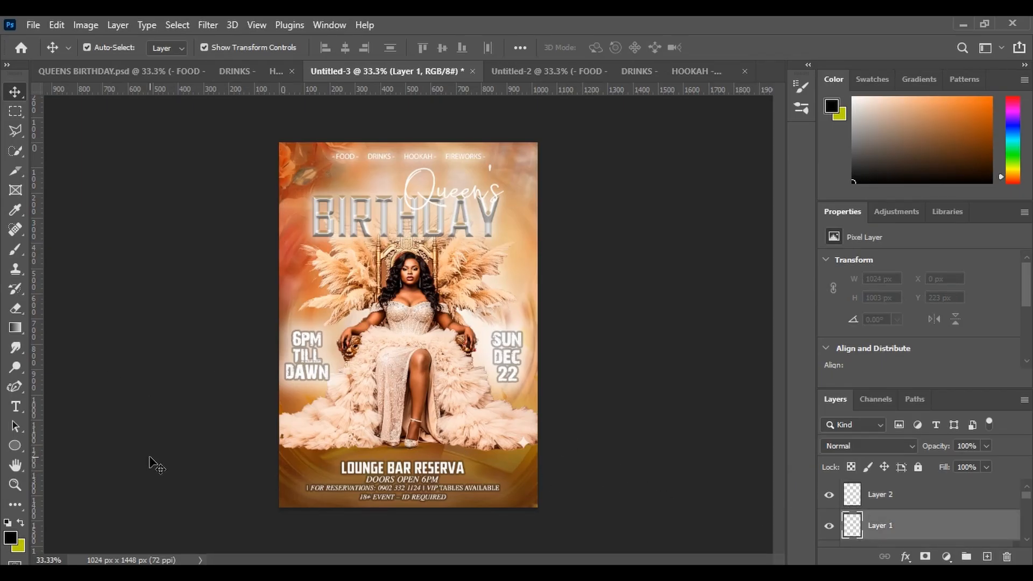
pyautogui.click(14, 251)
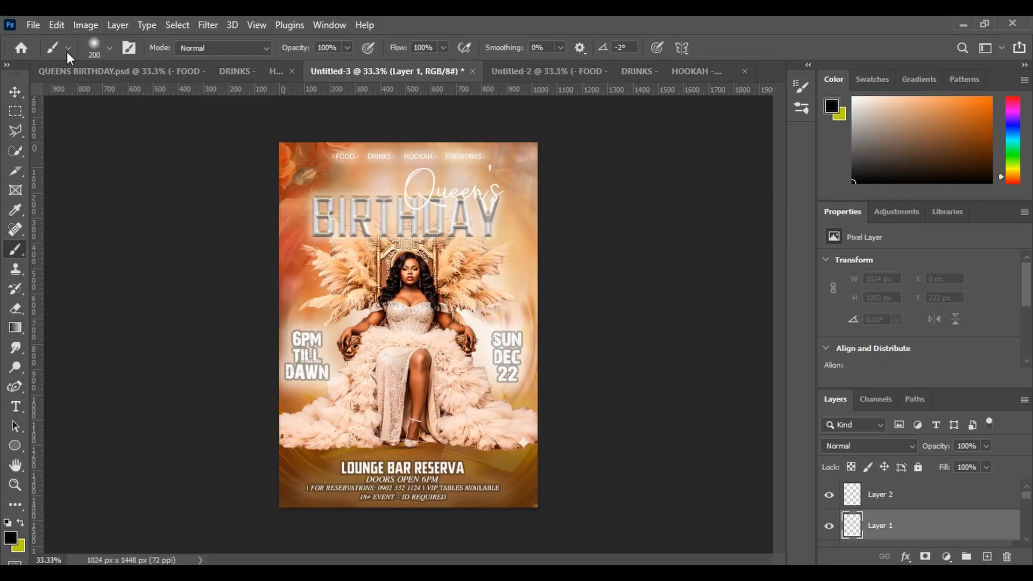
pyautogui.click(108, 47)
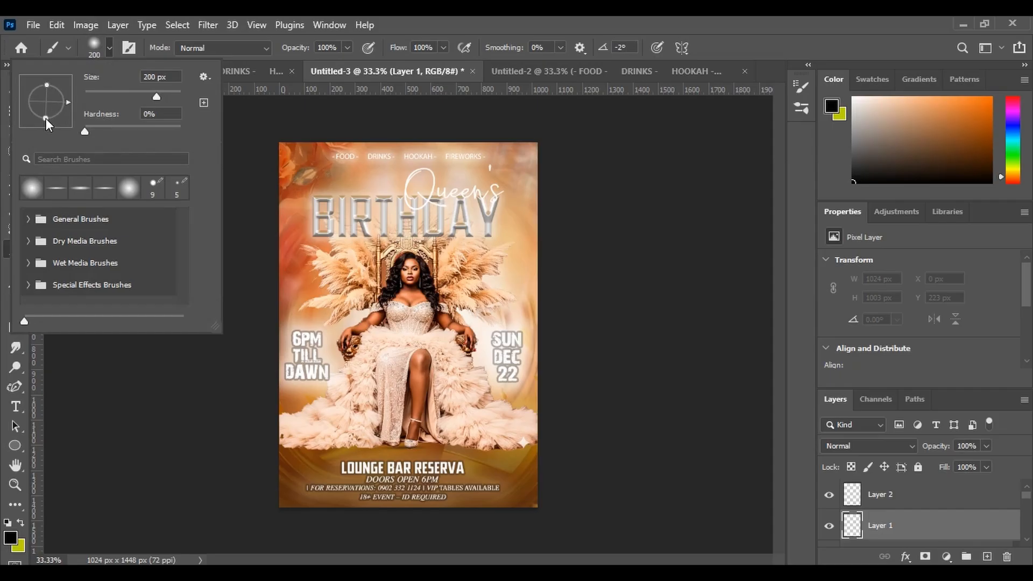
pyautogui.moveTo(45, 112); pyautogui.dragTo(44, 106)
pyautogui.click(229, 383)
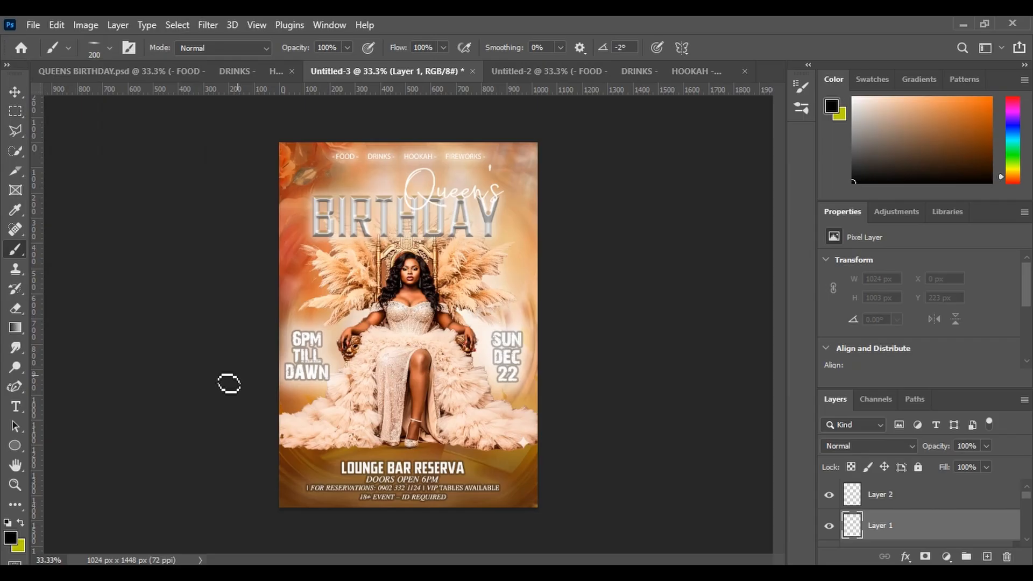
# Enlarge the brush to 600 px and paint a soft black shadow along the lower left hem of the queen's dress.
pyautogui.press(']')
pyautogui.press(']')
pyautogui.press(']')
pyautogui.press(']')
pyautogui.press(']')
pyautogui.moveTo(274, 442); pyautogui.dragTo(272, 438)
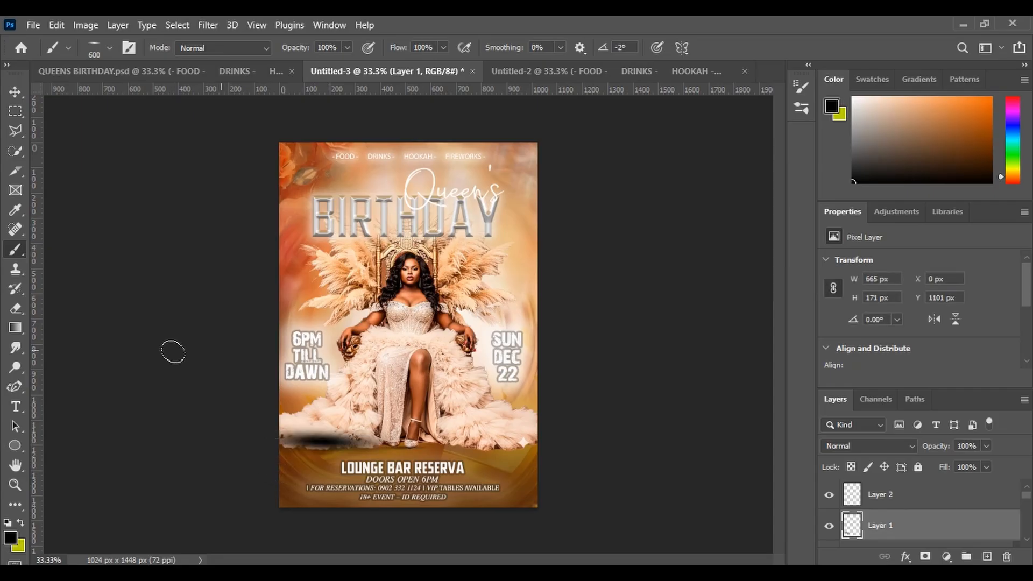
# Move the painted shadow on Layer 1 down below the dress hem to about Y 1143 px.
pyautogui.click(16, 92)
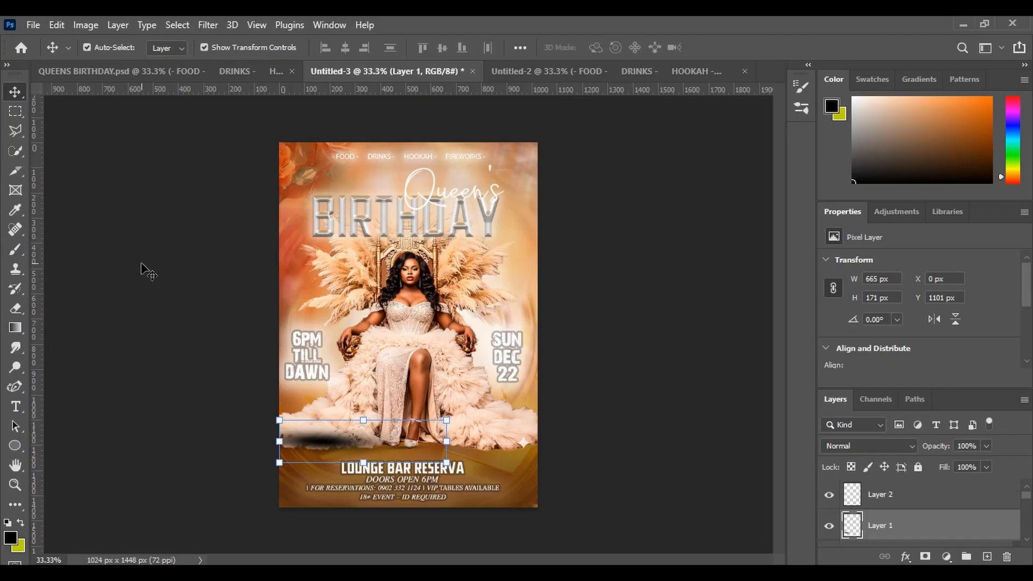
pyautogui.press('Down')
pyautogui.press('Down')
pyautogui.press('Down')
pyautogui.press('Down')
pyautogui.press('Down')
pyautogui.press('Down')
pyautogui.press('Down')
pyautogui.press('Down')
pyautogui.press('Down')
pyautogui.press('Down')
pyautogui.press('Down')
pyautogui.press('Down')
pyautogui.press('Down')
pyautogui.press('Down')
pyautogui.press('Down')
pyautogui.press('Down')
pyautogui.press('Down')
pyautogui.press('Down')
pyautogui.press('Down')
pyautogui.press('Down')
pyautogui.press('Down')
pyautogui.press('Down')
pyautogui.press('Down')
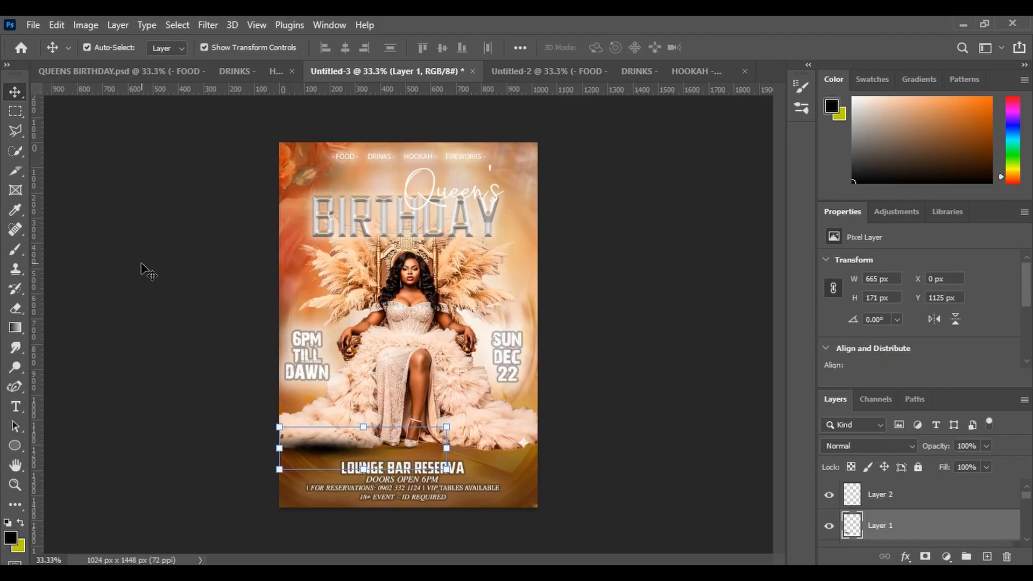
pyautogui.press('Down')
pyautogui.press('Down')
pyautogui.press('Down')
pyautogui.press('Down')
pyautogui.press('Down')
pyautogui.press('Down')
pyautogui.press('Down')
pyautogui.press('Down')
pyautogui.press('Down')
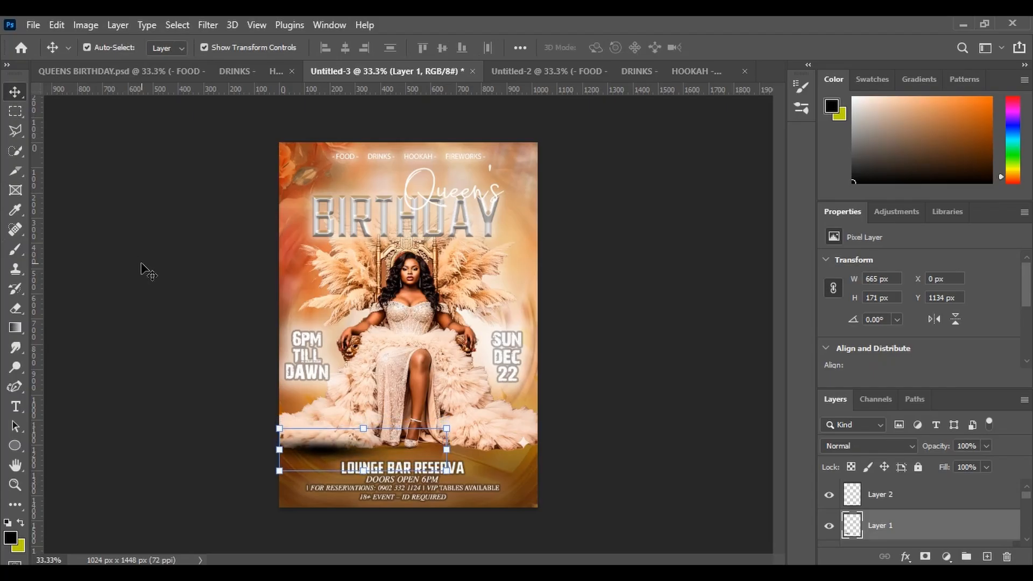
pyautogui.press('Down')
pyautogui.press('Down')
pyautogui.press('Down')
pyautogui.press('Down')
pyautogui.press('Down')
pyautogui.press('Down')
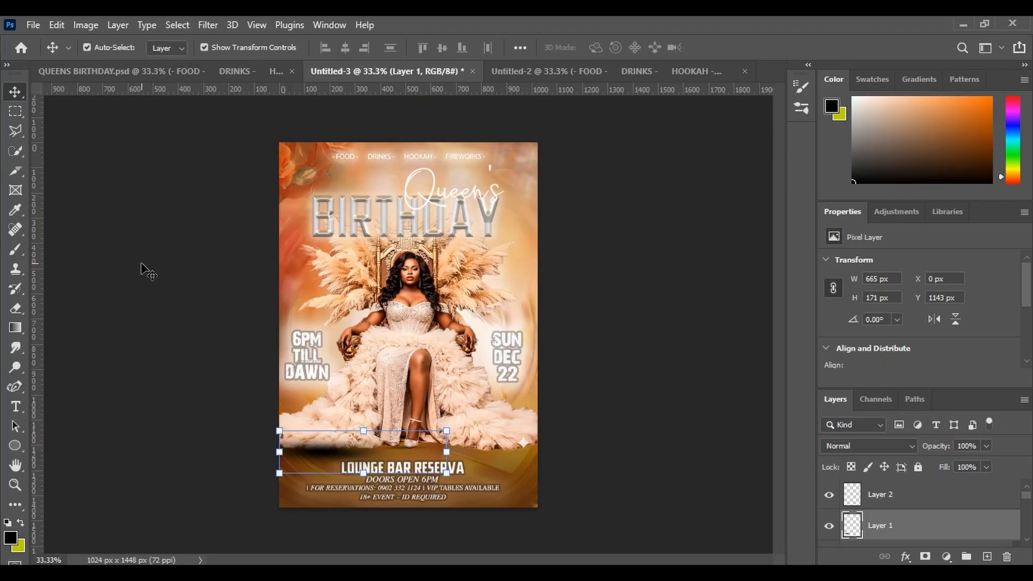
# Set the opacity of the Layer 1 shadow to 50%.
pyautogui.click(987, 446)
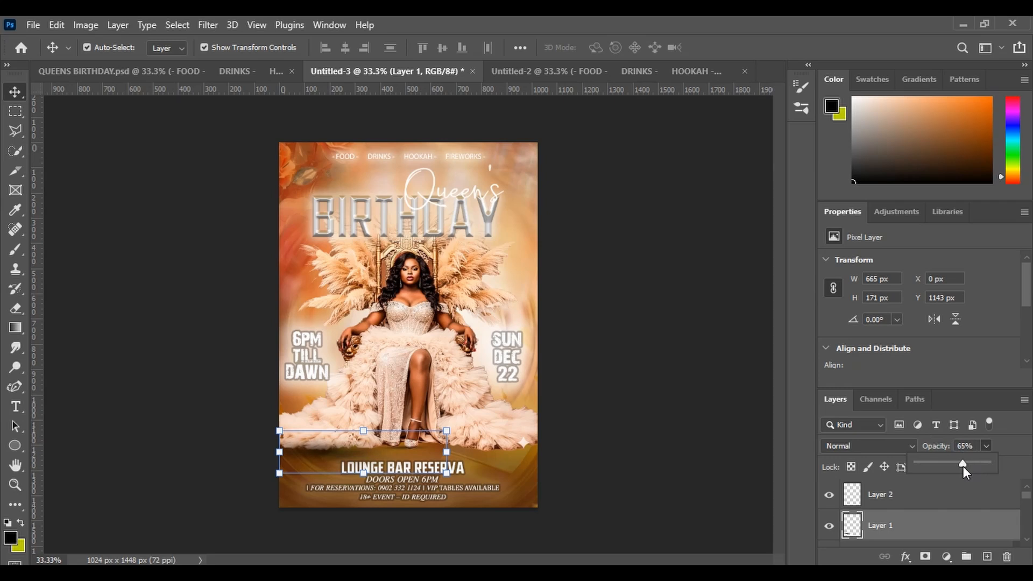
pyautogui.moveTo(954, 466); pyautogui.dragTo(380, 486)
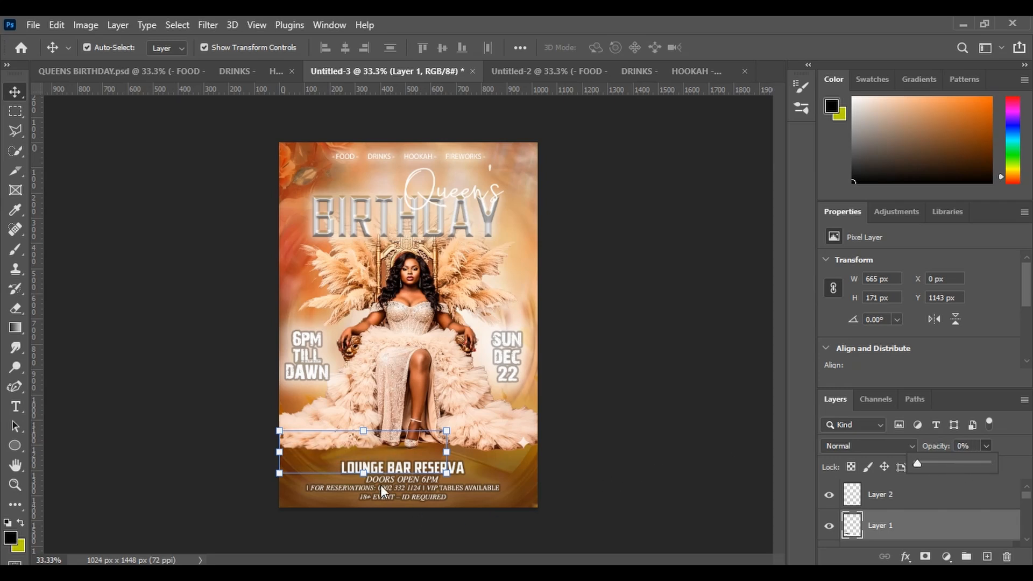
pyautogui.moveTo(767, 525); pyautogui.dragTo(947, 467)
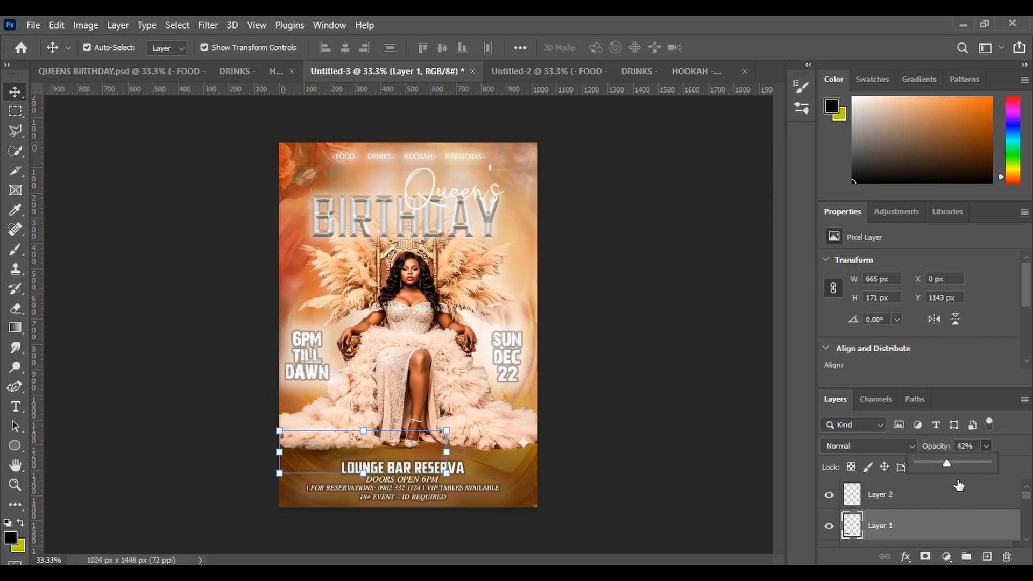
pyautogui.click(971, 448)
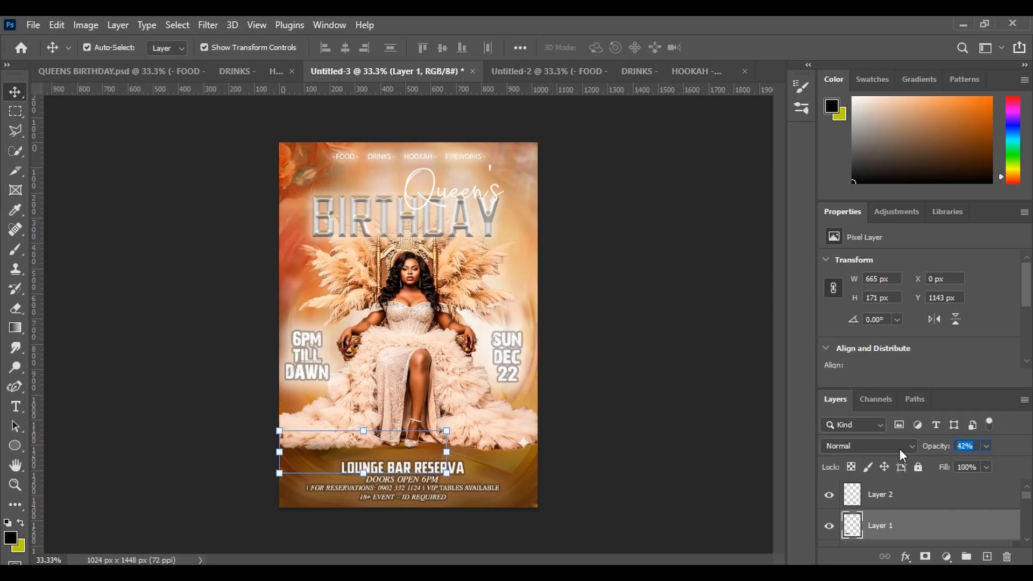
pyautogui.write('50')
# Delete the empty Layer 2, and duplicate the Layer 1 shadow to the right side of the dress hem at about X 665, Y 1140 px.
pyautogui.click(855, 496)
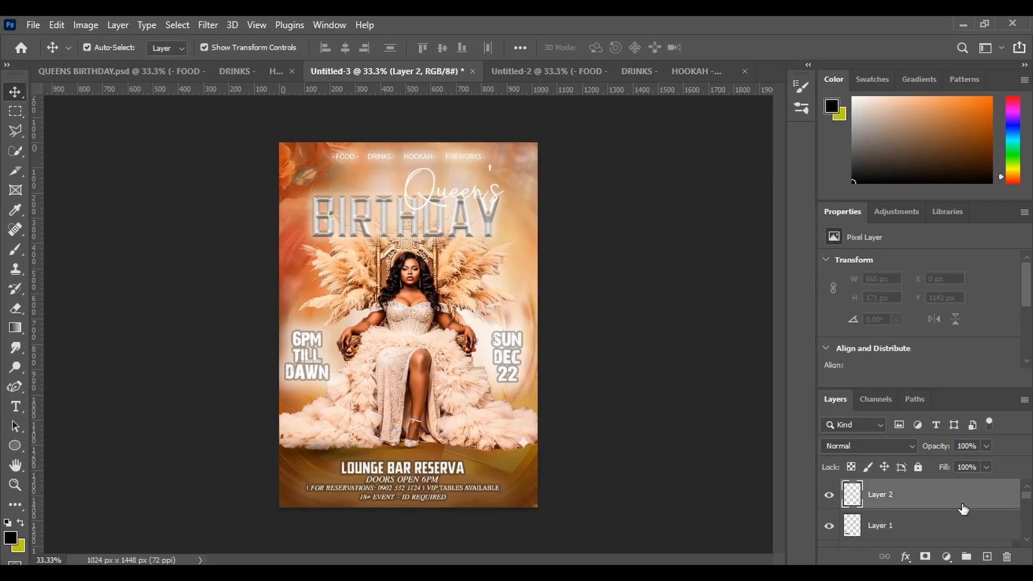
pyautogui.press('Delete')
pyautogui.press('ctrl')
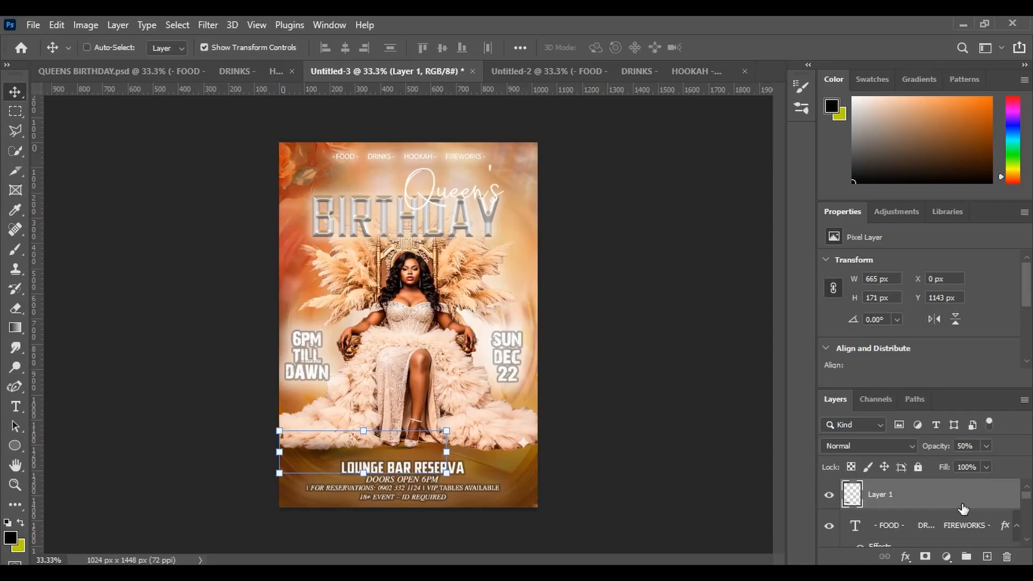
pyautogui.hotkey('ctrl', 'j')
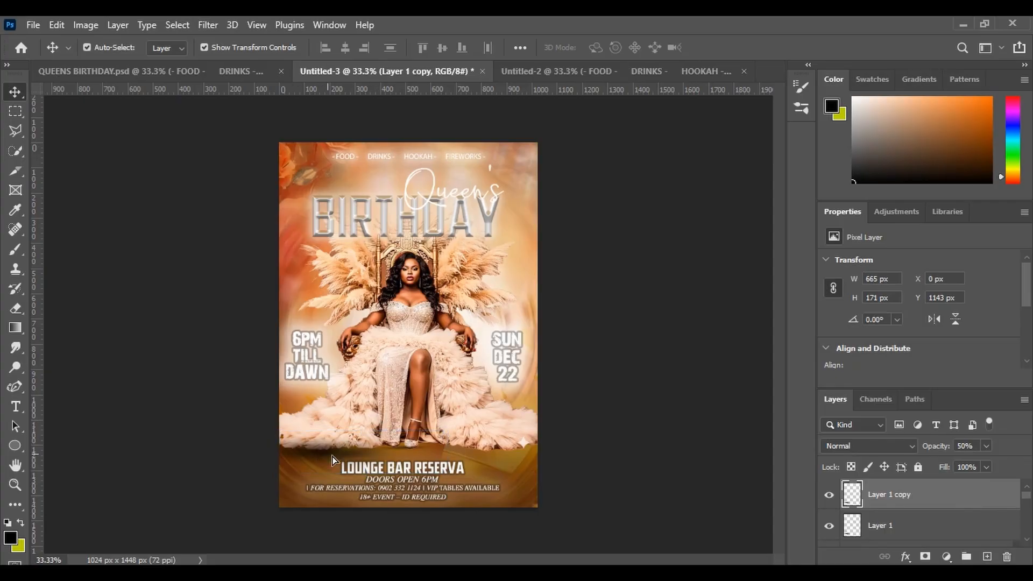
pyautogui.moveTo(332, 460); pyautogui.dragTo(492, 455)
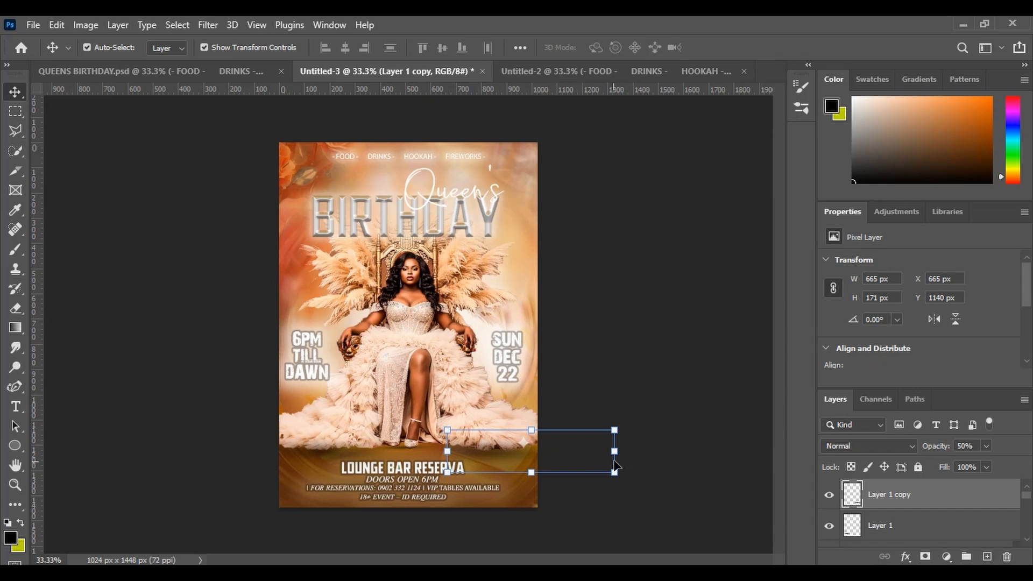
# Stretch the duplicated shadow past the flyer's right edge to about 123% width and 106% height.
pyautogui.moveTo(614, 451); pyautogui.dragTo(636, 452)
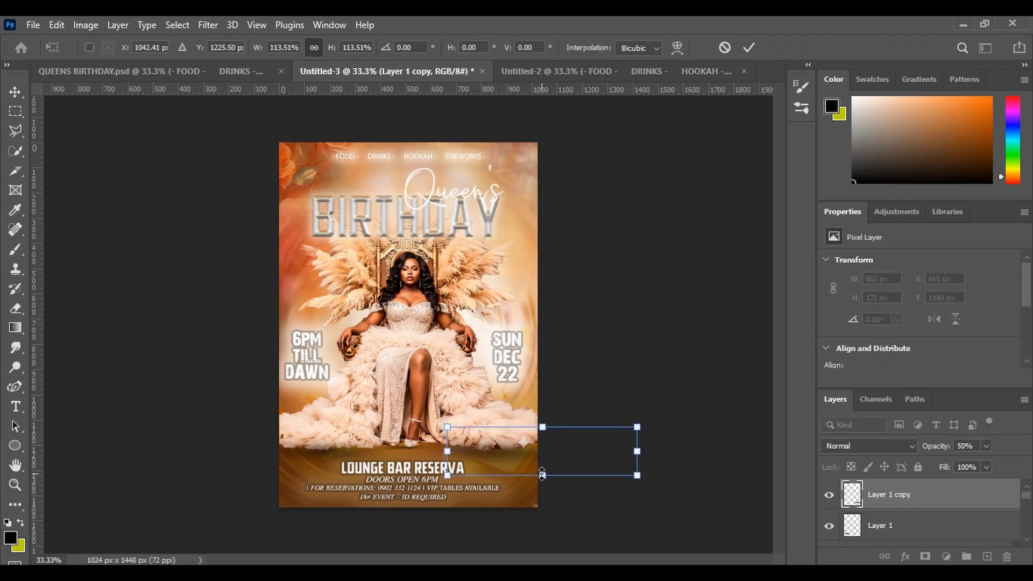
pyautogui.moveTo(542, 474); pyautogui.dragTo(541, 468)
pyautogui.moveTo(543, 427); pyautogui.dragTo(542, 431)
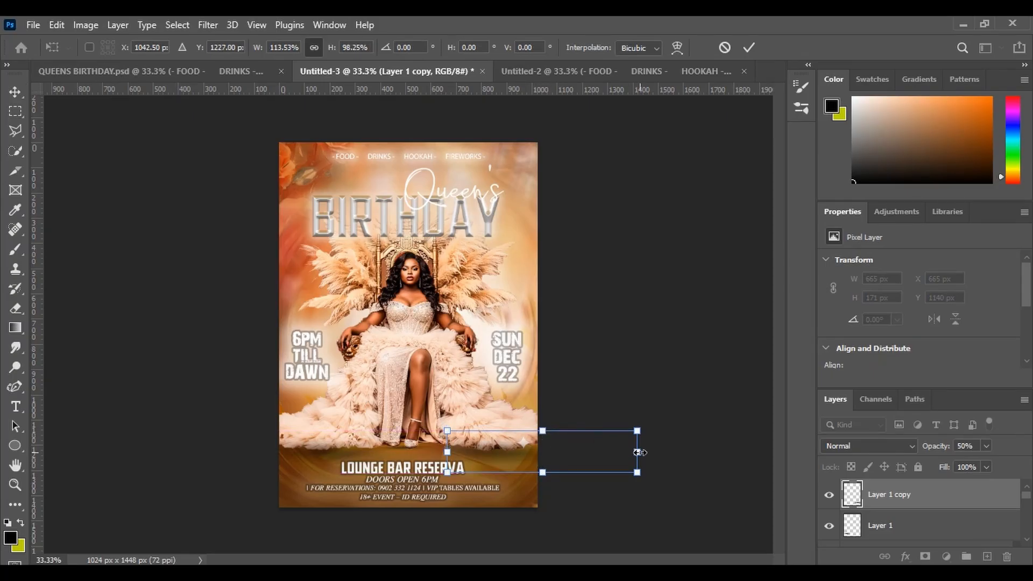
pyautogui.moveTo(637, 451); pyautogui.dragTo(653, 438)
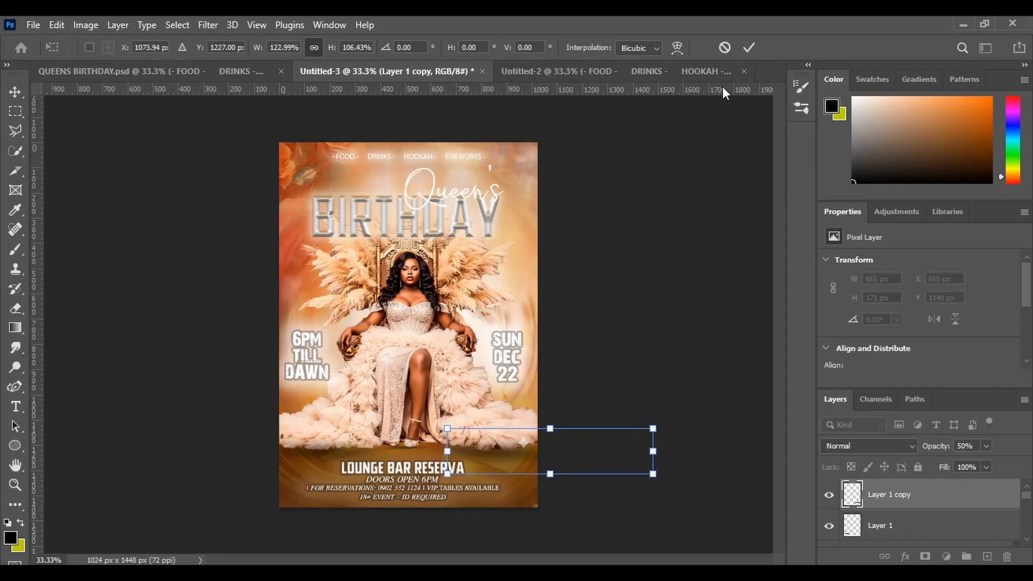
pyautogui.click(747, 47)
pyautogui.click(663, 385)
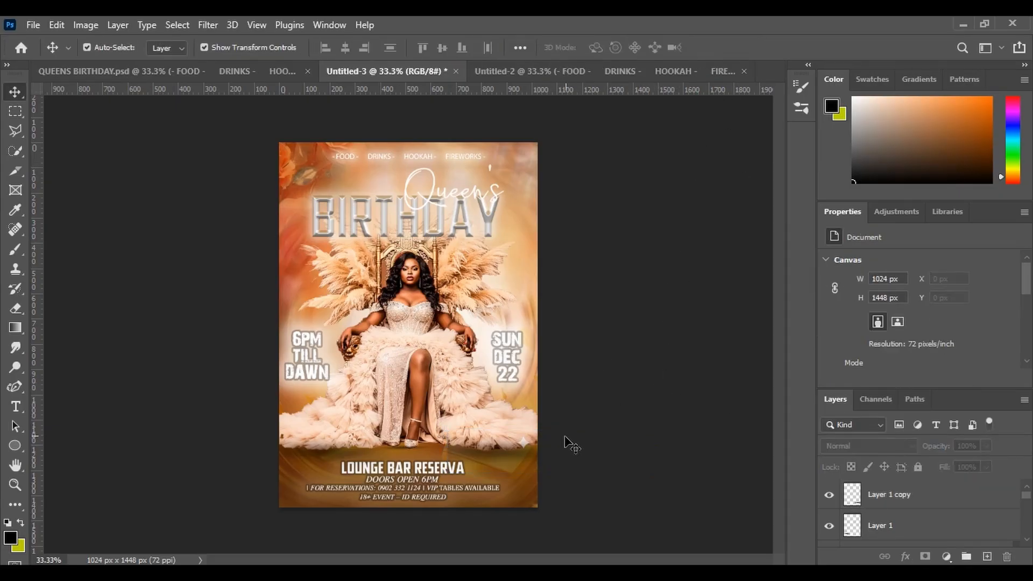
# Nudge the right-hand shadow up against the hem and reduce its height to about 163 px.
pyautogui.click(529, 453)
pyautogui.press('Up')
pyautogui.press('Up')
pyautogui.press('Up')
pyautogui.press('Up')
pyautogui.press('Up')
pyautogui.press('Up')
pyautogui.press('Up')
pyautogui.press('Up')
pyautogui.press('Up')
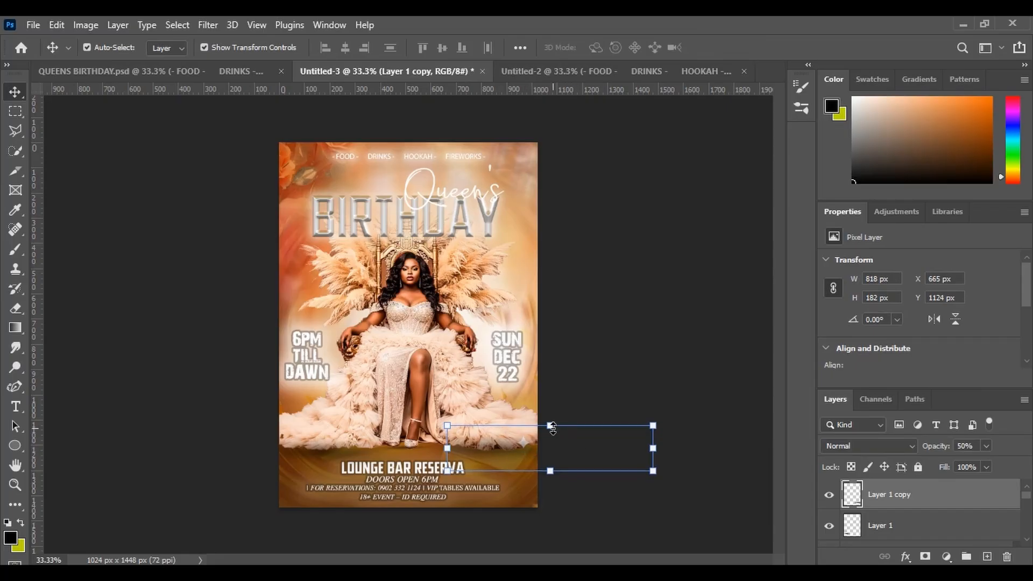
pyautogui.moveTo(552, 428); pyautogui.dragTo(552, 434)
pyautogui.click(748, 47)
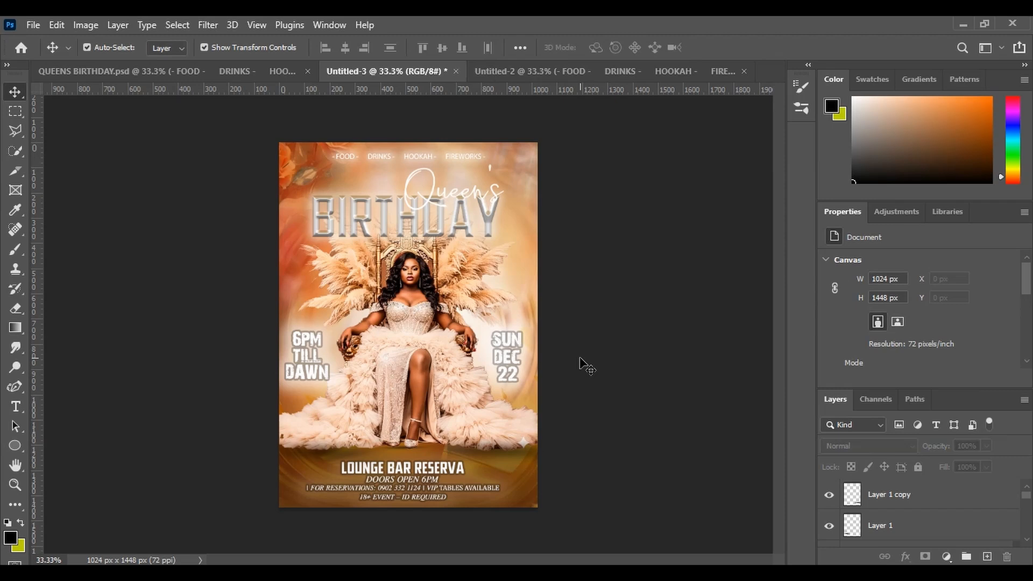
# Select Layer 1 copy and reshape the soft brush tip into a rounder ellipse at a 0° angle.
pyautogui.click(874, 500)
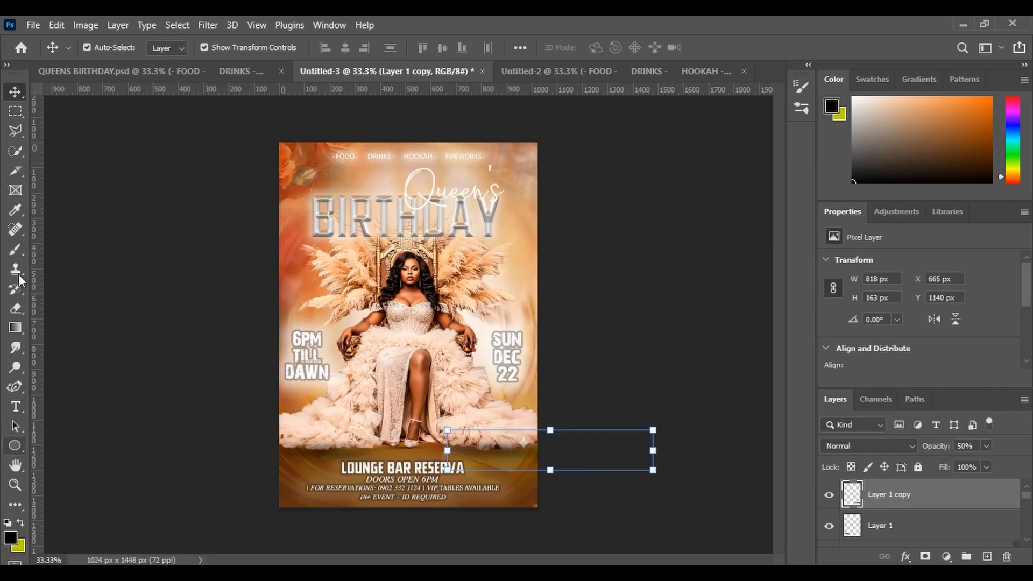
pyautogui.click(14, 250)
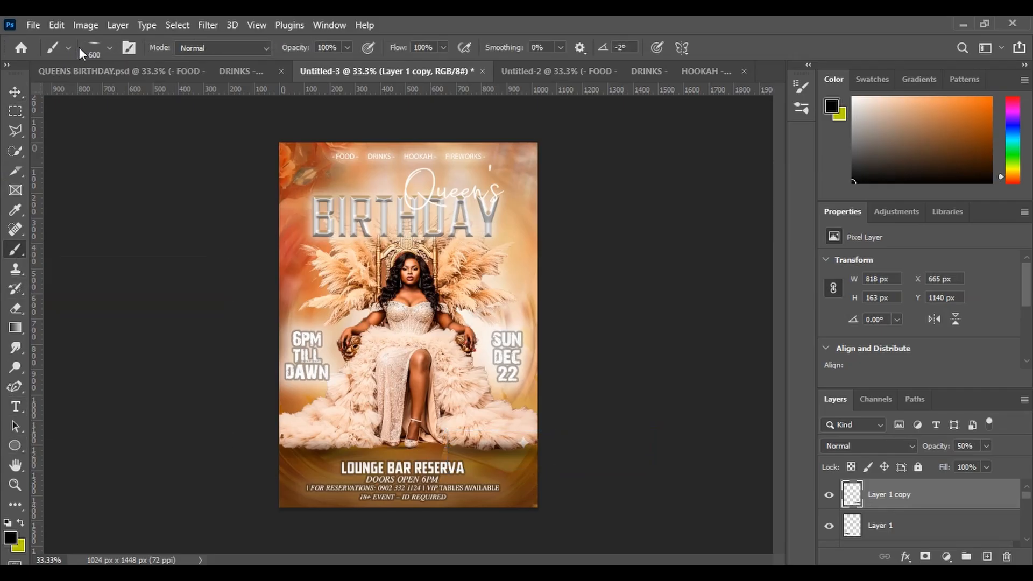
pyautogui.click(68, 48)
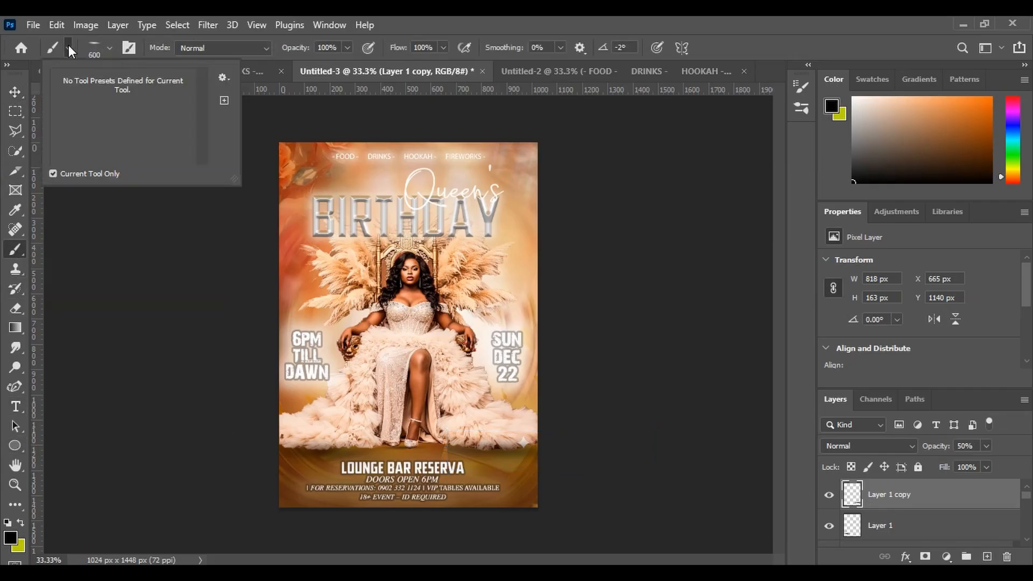
pyautogui.click(109, 49)
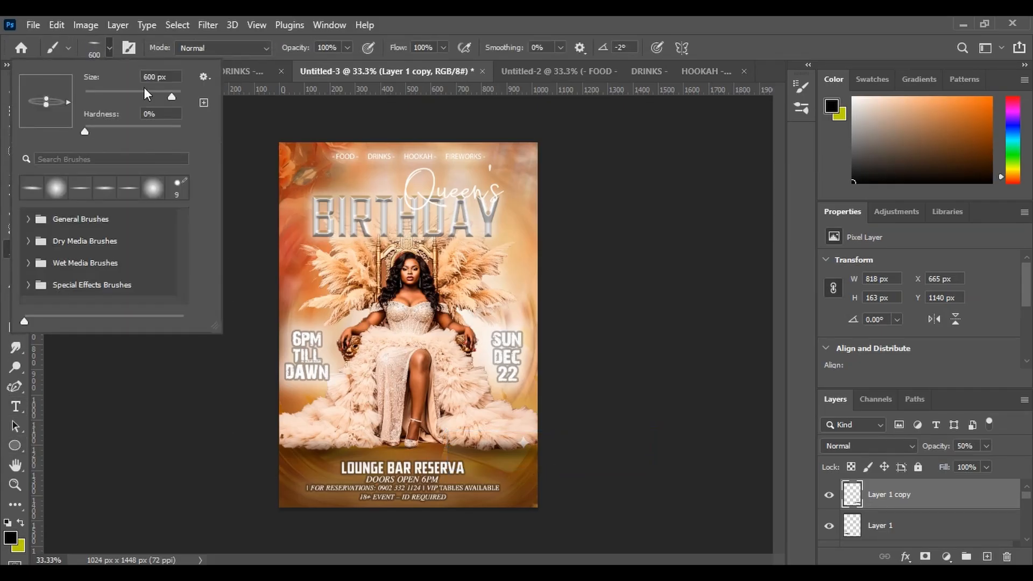
pyautogui.click(69, 102)
pyautogui.click(356, 457)
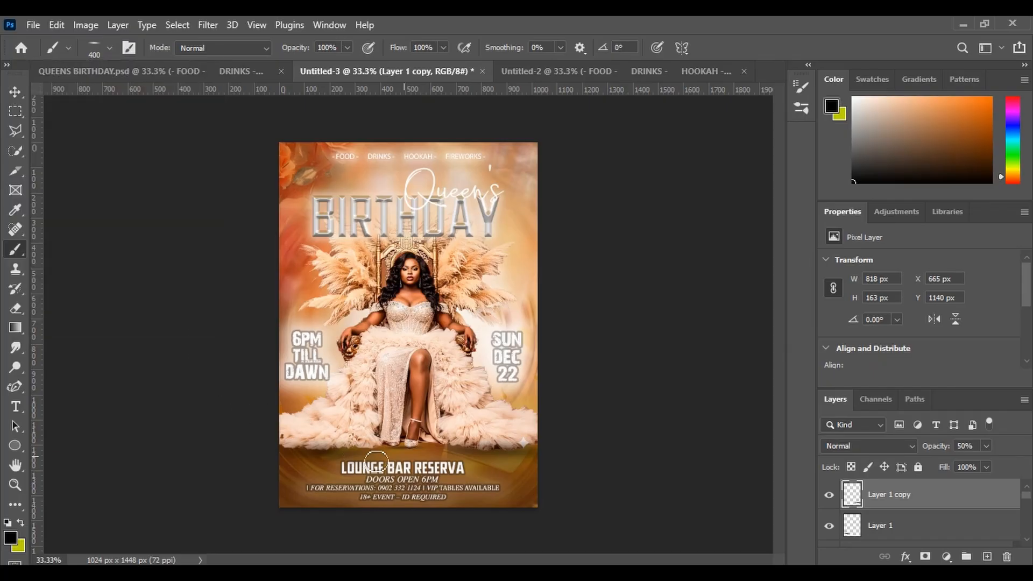
# Shrink the brush to 175 px and paint a soft black shadow beneath the queen's feet on Layer 1 copy.
pyautogui.press('[')
pyautogui.press('[')
pyautogui.press('[')
pyautogui.press('[')
pyautogui.press('[')
pyautogui.press('[')
pyautogui.press('[')
pyautogui.press('[')
pyautogui.press('[')
pyautogui.press('[')
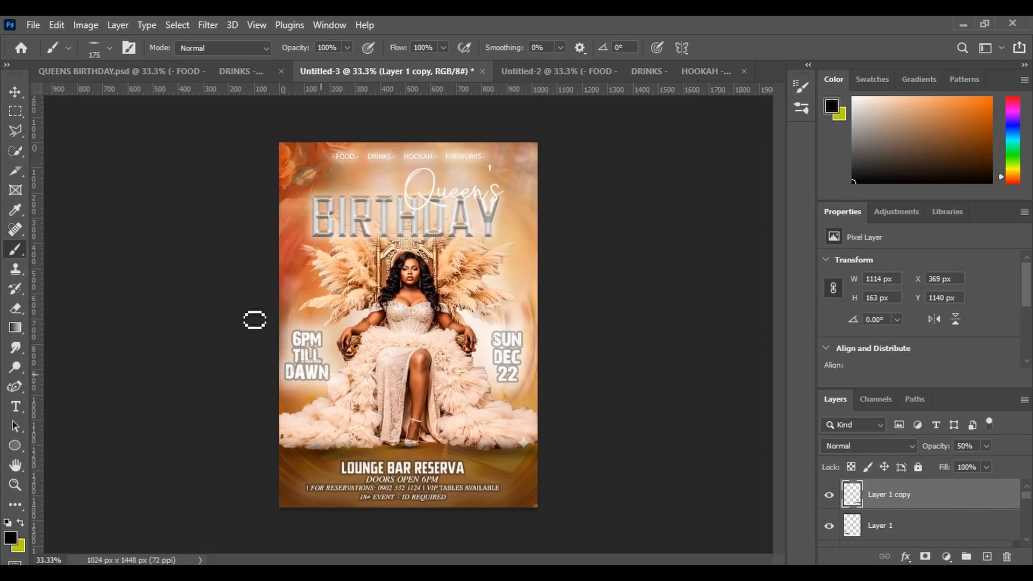
# Nudge the Layer 1 copy shadow slightly down and right to about X 372, Y 1149 px.
pyautogui.click(14, 91)
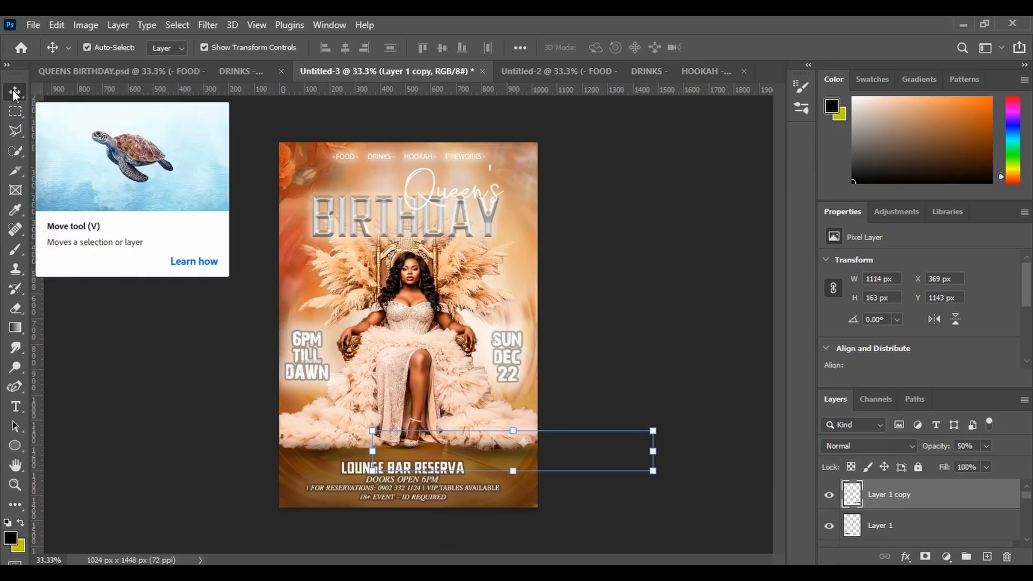
pyautogui.press('Down')
pyautogui.press('Right')
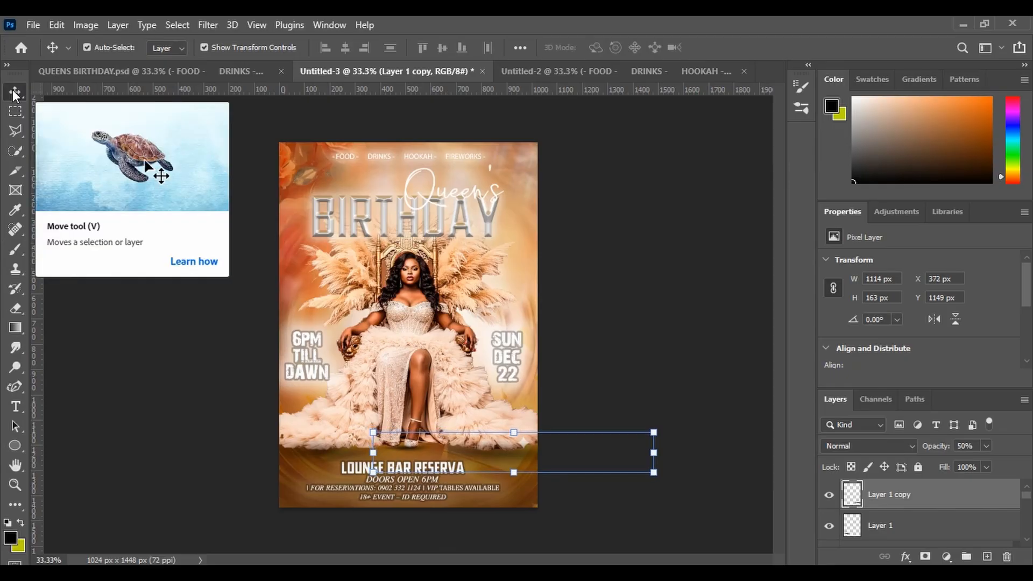
pyautogui.click(619, 366)
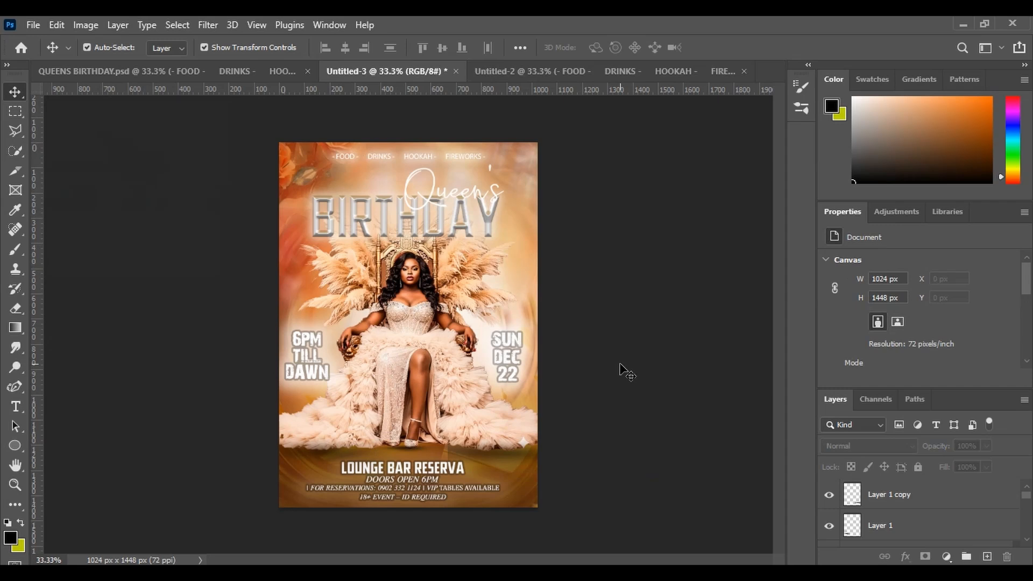
# Squash the Layer 1 shadow to about 77% of its height and nudge it up under the lower left hem.
pyautogui.click(322, 462)
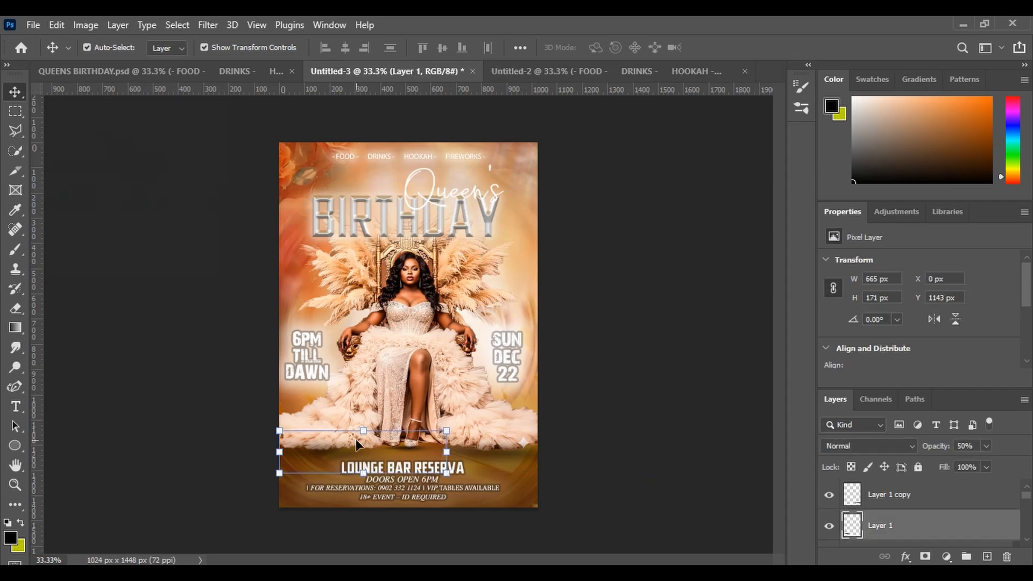
pyautogui.moveTo(362, 442); pyautogui.dragTo(364, 441)
pyautogui.hotkey('ctrl', 'z')
pyautogui.press('Up')
pyautogui.press('Up')
pyautogui.press('Up')
pyautogui.press('Up')
pyautogui.press('Up')
pyautogui.press('Up')
pyautogui.press('Up')
pyautogui.press('Up')
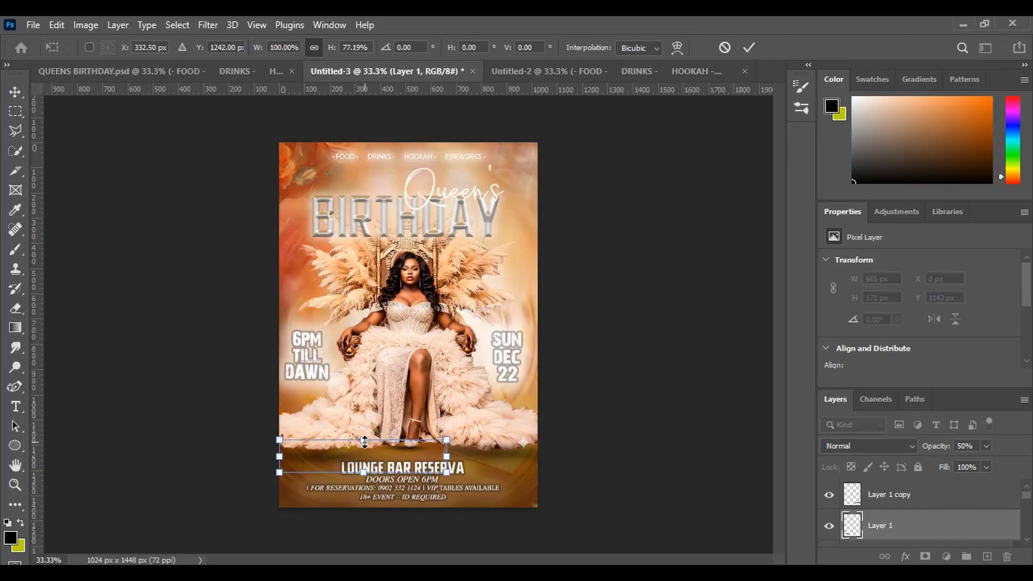
pyautogui.press('Down')
pyautogui.press('Down')
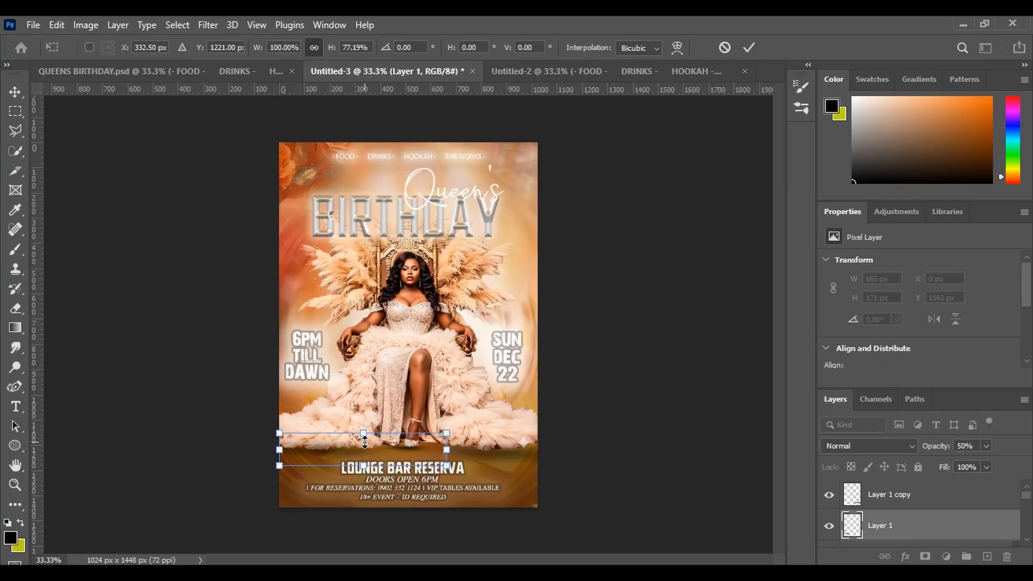
pyautogui.click(601, 437)
pyautogui.click(601, 437)
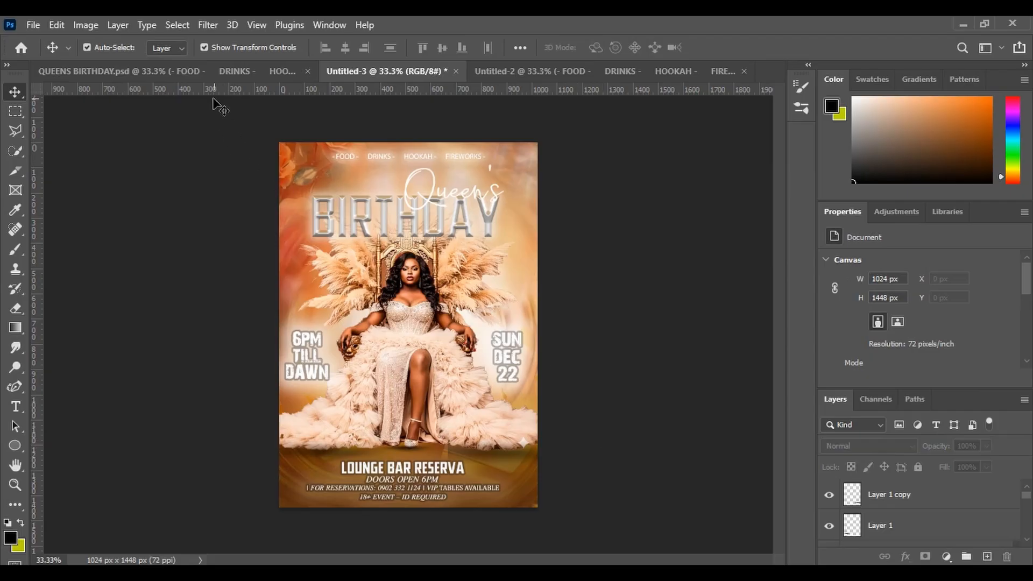
# Check the finished flyer in QUEENS BIRTHDAY.psd for comparison and return to the Untitled-3 document.
pyautogui.click(198, 76)
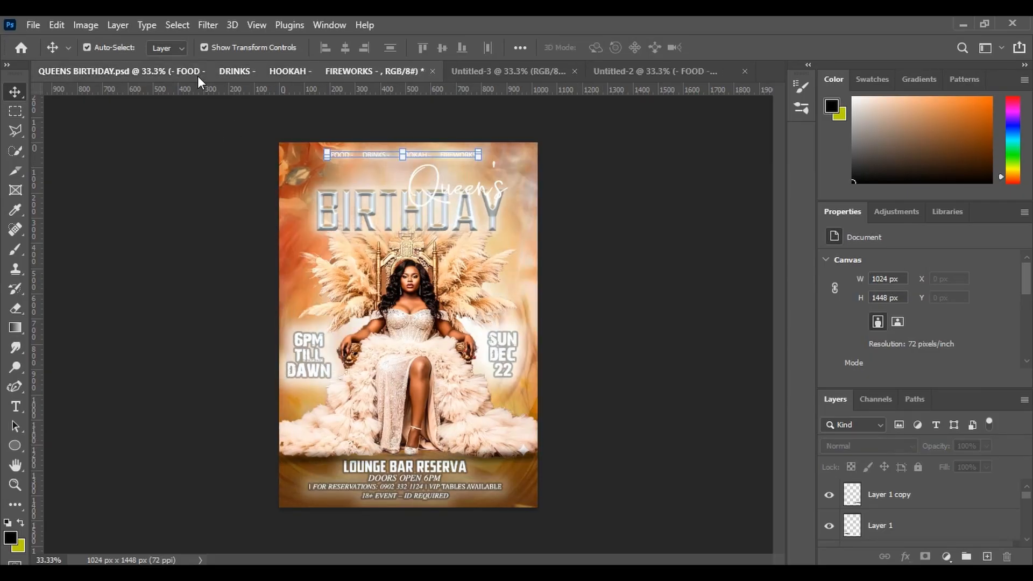
pyautogui.click(484, 71)
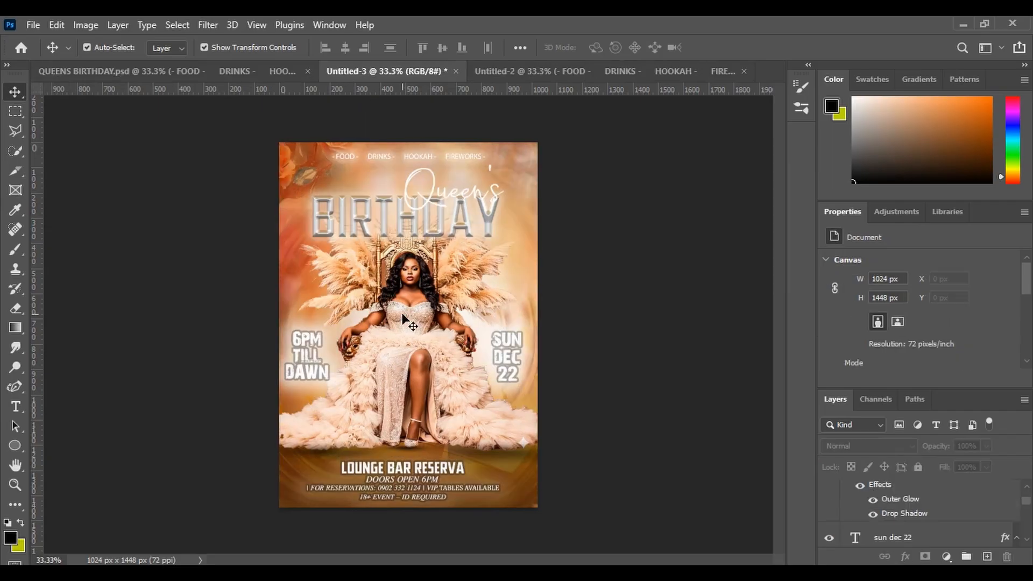
# Apply a Camera Raw Filter to the queen's download layer with Exposure +0.80, Contrast +21, Shadows +4 and Whites +6.
pyautogui.moveTo(403, 318); pyautogui.dragTo(403, 318)
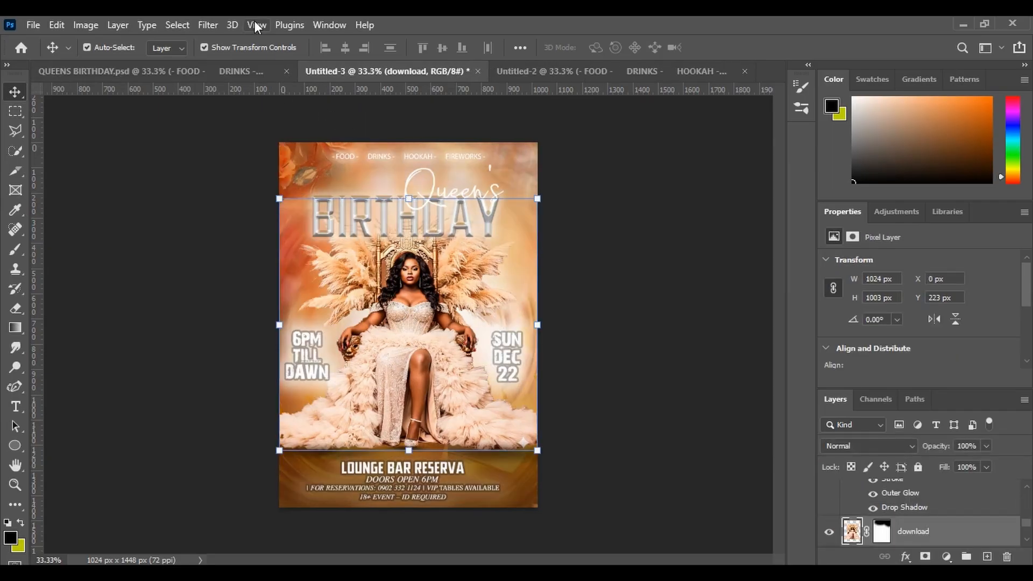
pyautogui.click(208, 25)
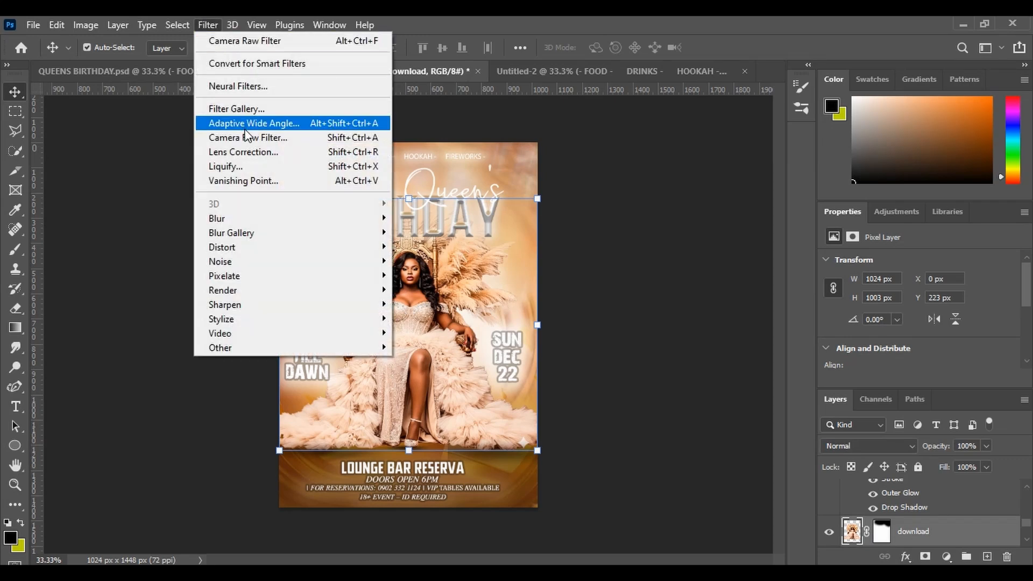
pyautogui.click(292, 142)
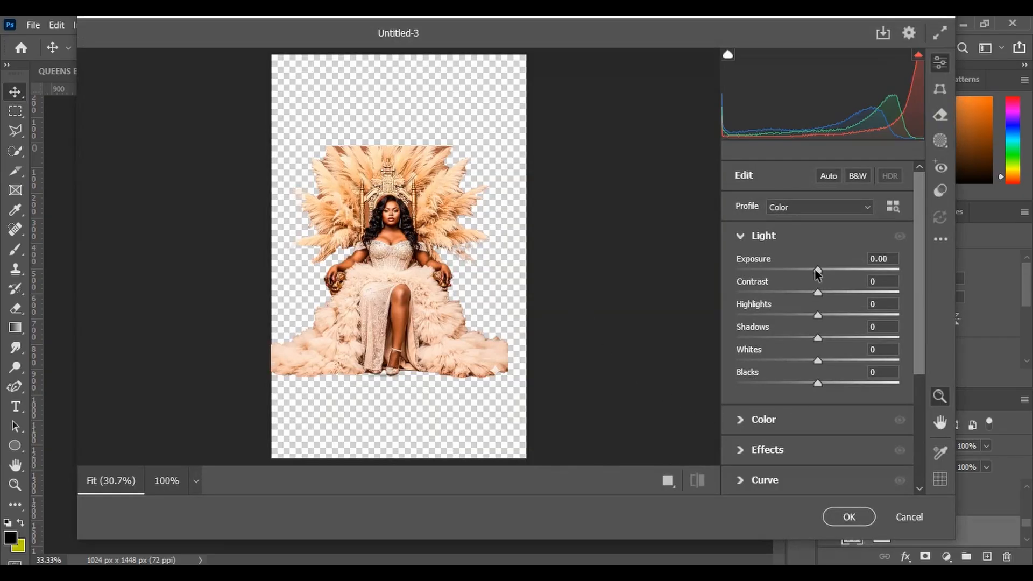
pyautogui.moveTo(818, 277); pyautogui.dragTo(838, 298)
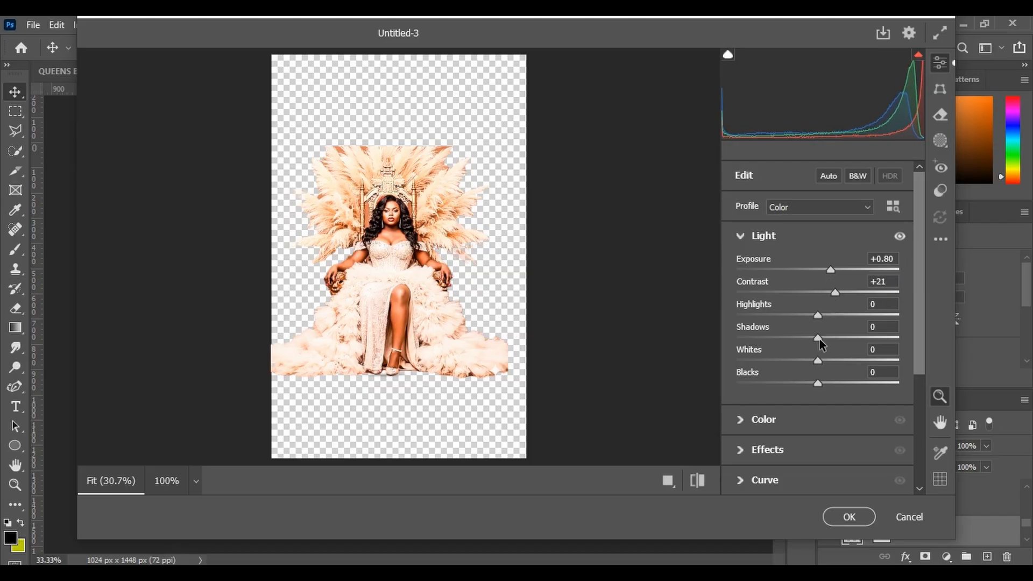
pyautogui.moveTo(818, 341)
pyautogui.mouseDown()
pyautogui.moveTo(837, 341)
pyautogui.moveTo(821, 350)
pyautogui.moveTo(840, 360)
pyautogui.moveTo(824, 359)
pyautogui.mouseUp()
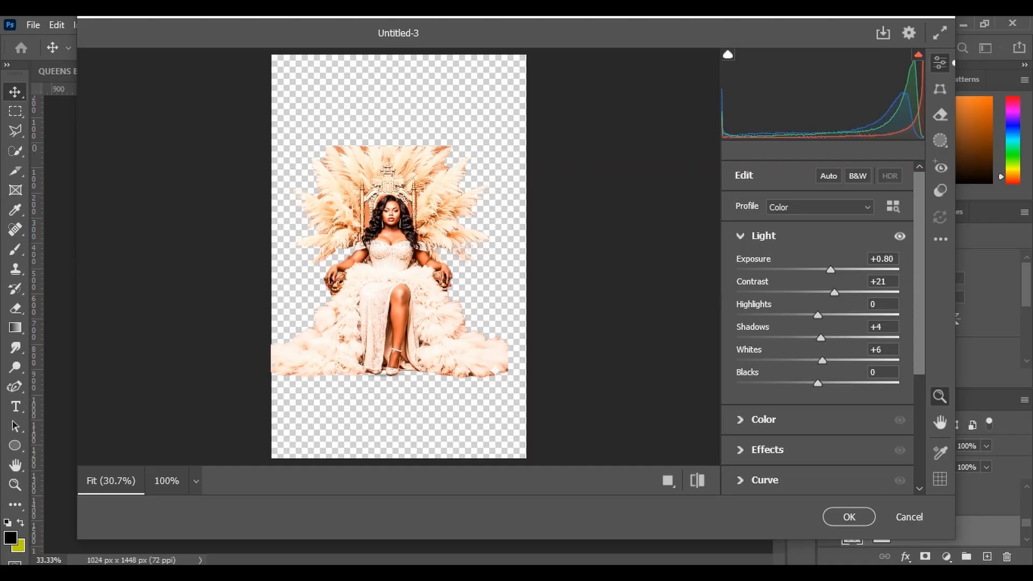
pyautogui.click(849, 517)
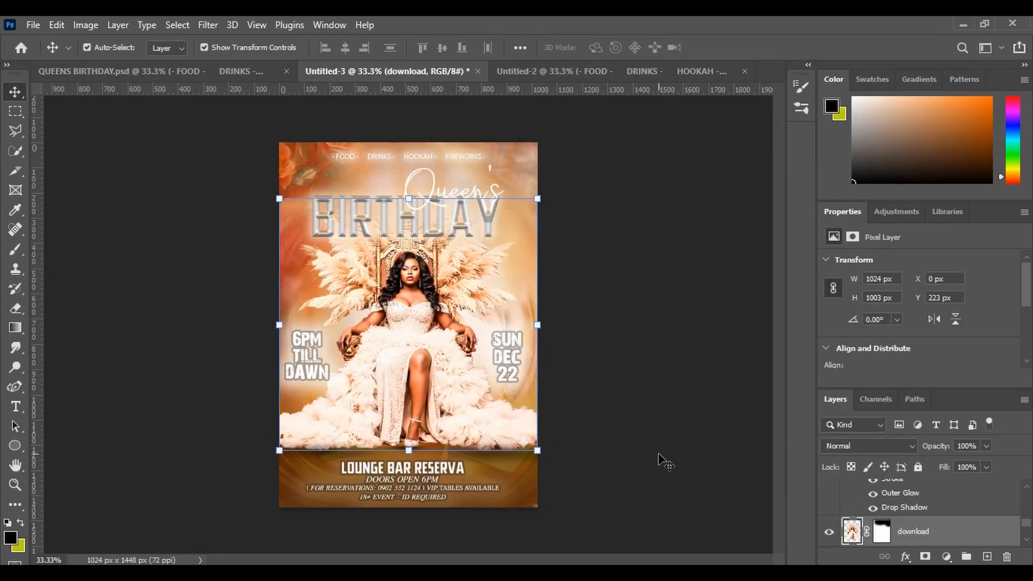
pyautogui.click(655, 428)
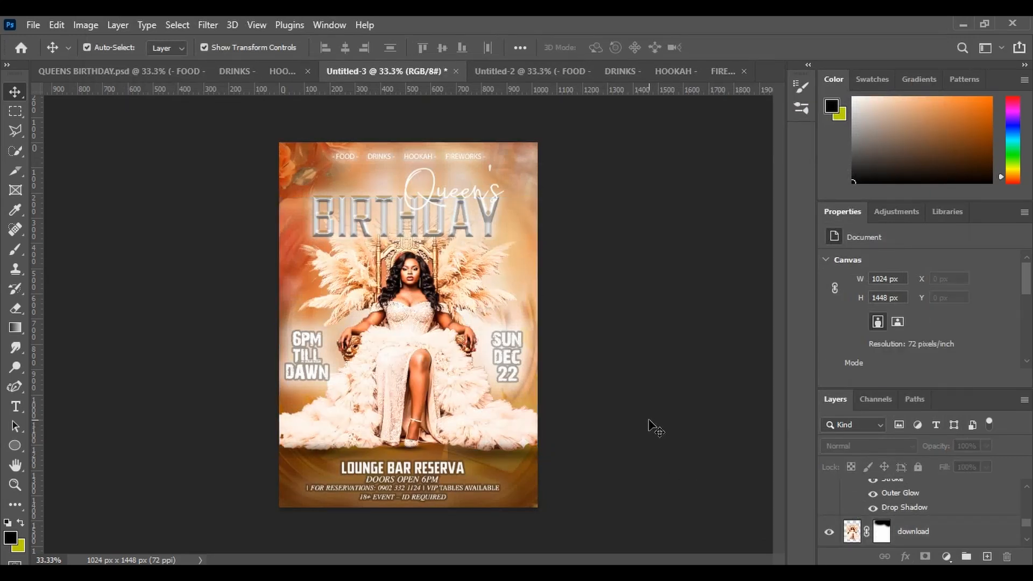